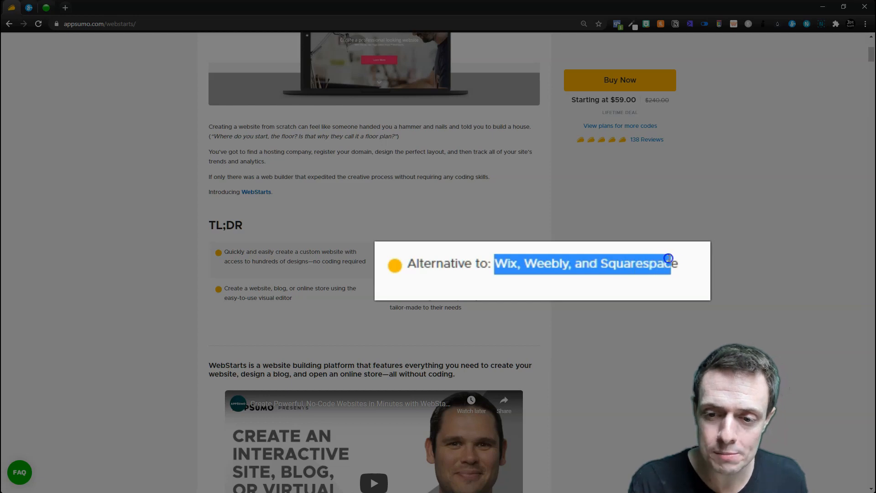
Read through the WebStarts deal description on the AppSumo page, past the summary and video to the feature details
scroll(503, 303, down, 6)
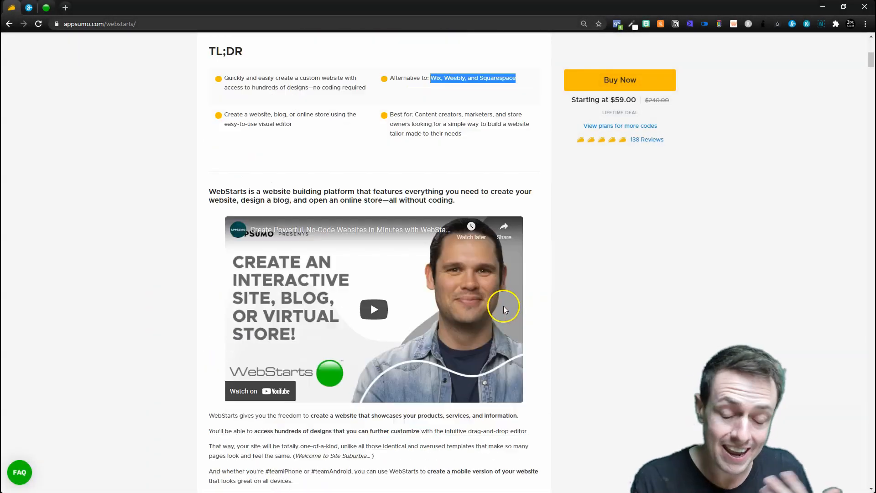
scroll(504, 309, down, 9)
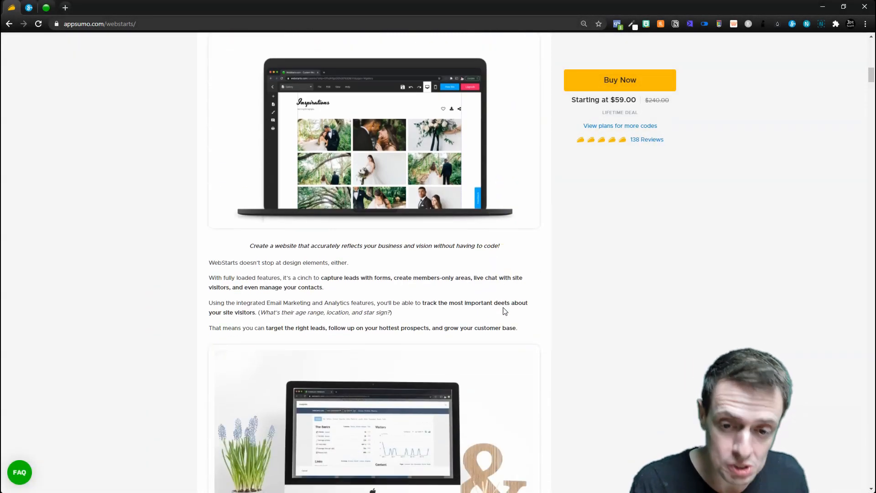
scroll(497, 348, down, 15)
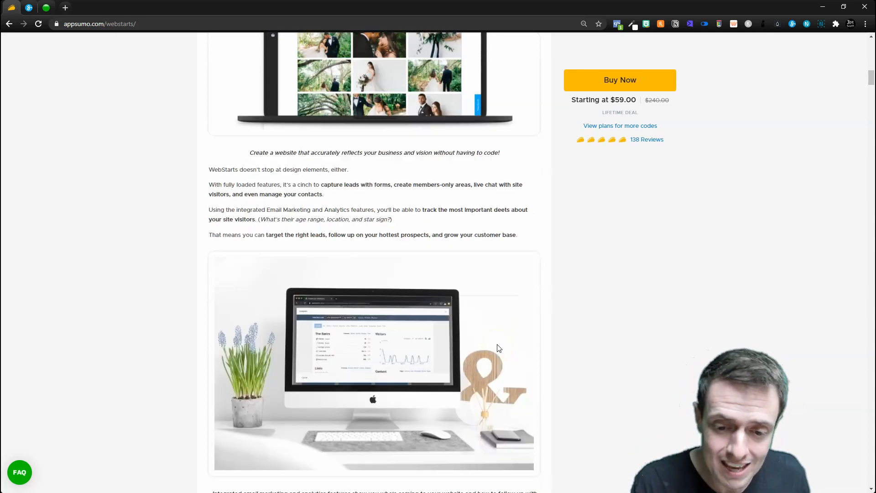
scroll(498, 345, down, 1)
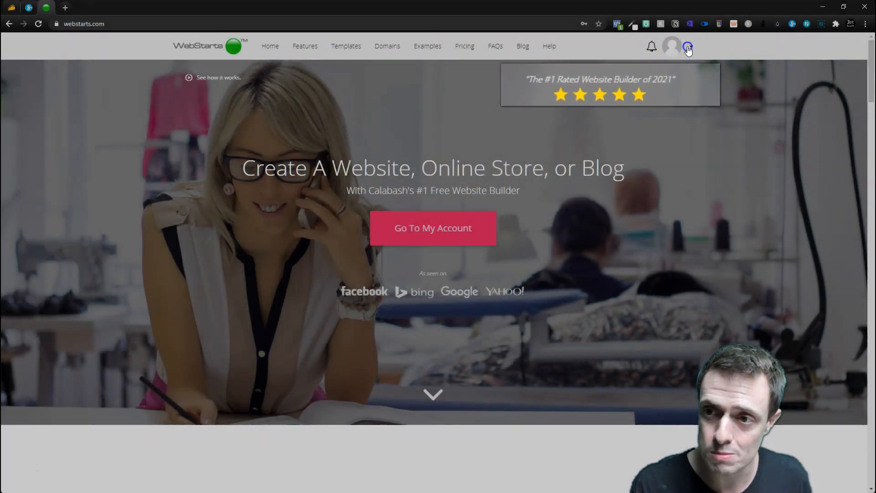
Open the dashboard of the signed-in WebStarts account
click(680, 50)
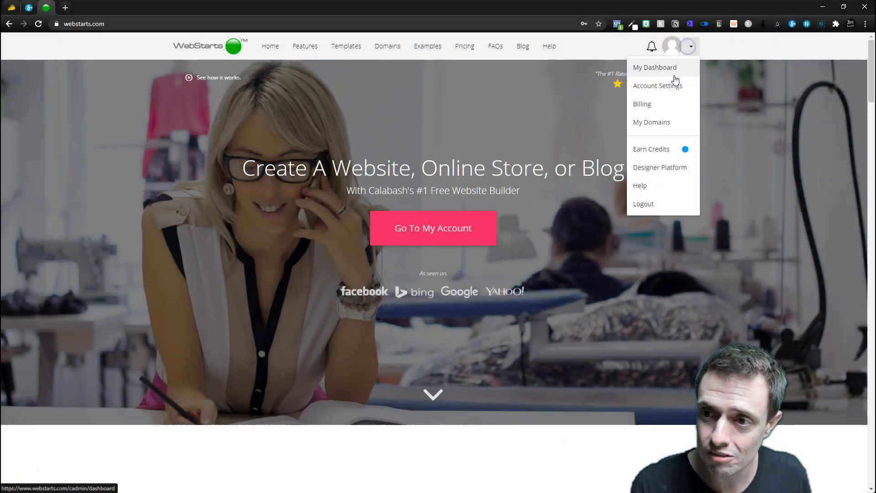
click(684, 49)
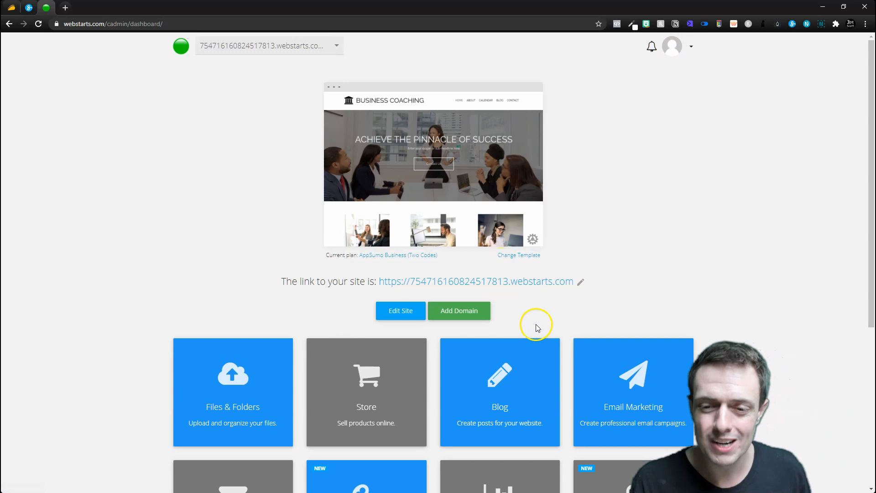
Switch to Google Domains in a new tab, open the DNS settings of rocketstripe.net and select custom name servers
click(63, 7)
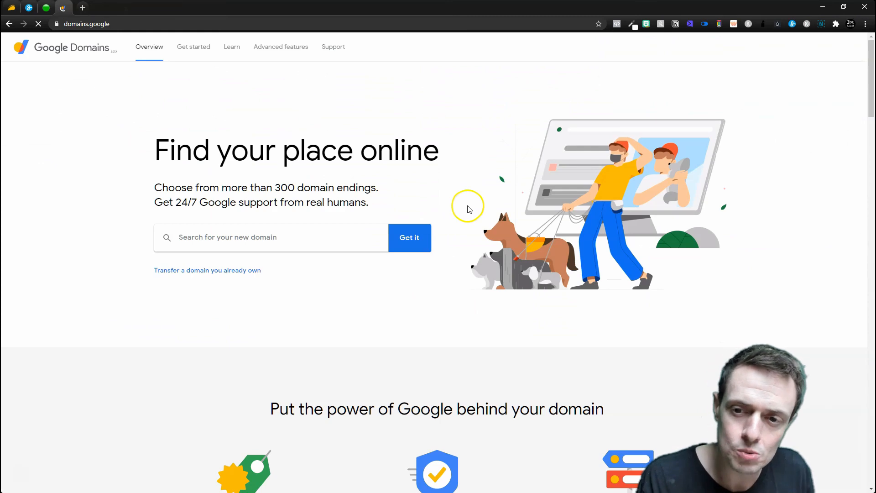
click(814, 48)
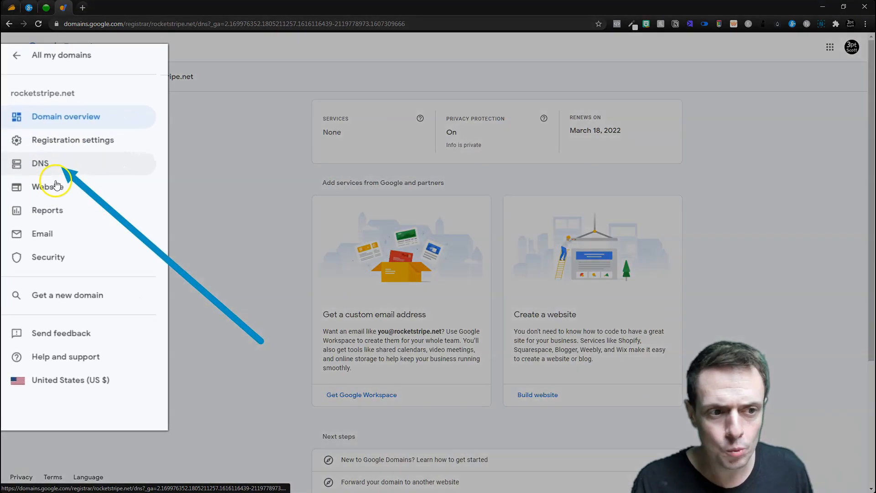
click(32, 163)
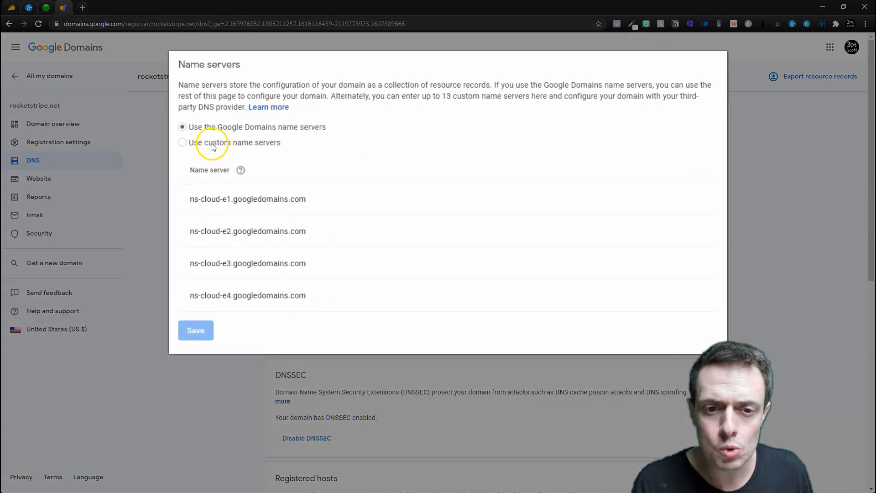
click(212, 145)
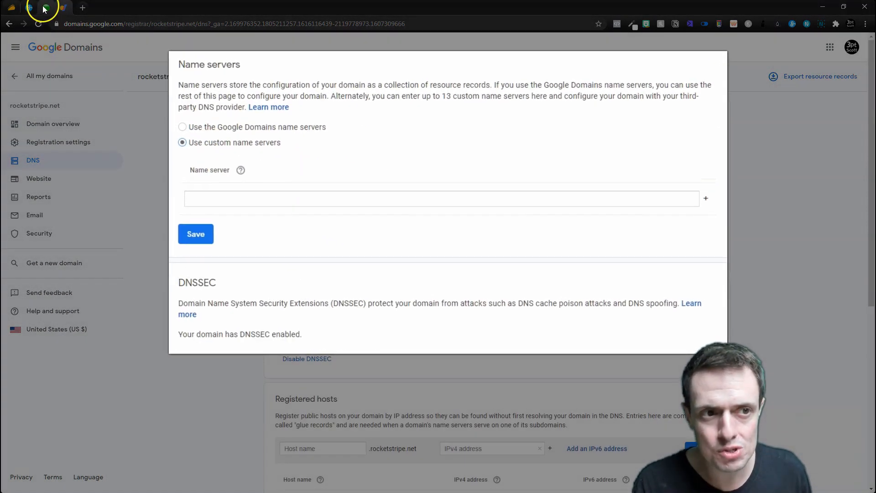
Return to WebStarts, look over the Business Coaching home page in the site editor, and go back to the dashboard
click(45, 8)
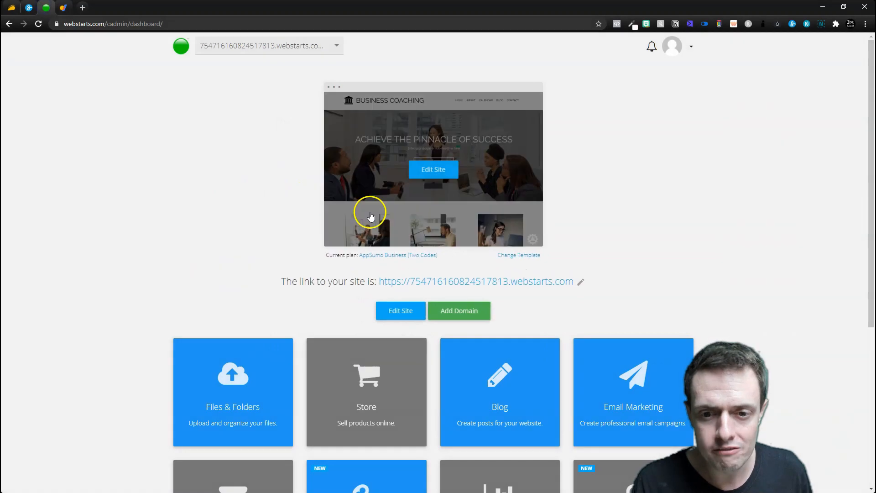
mouse_move(443, 180)
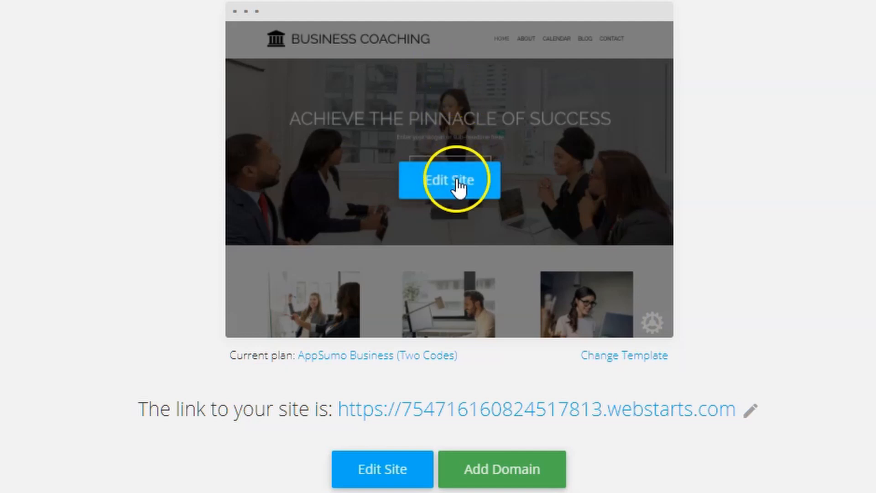
click(459, 185)
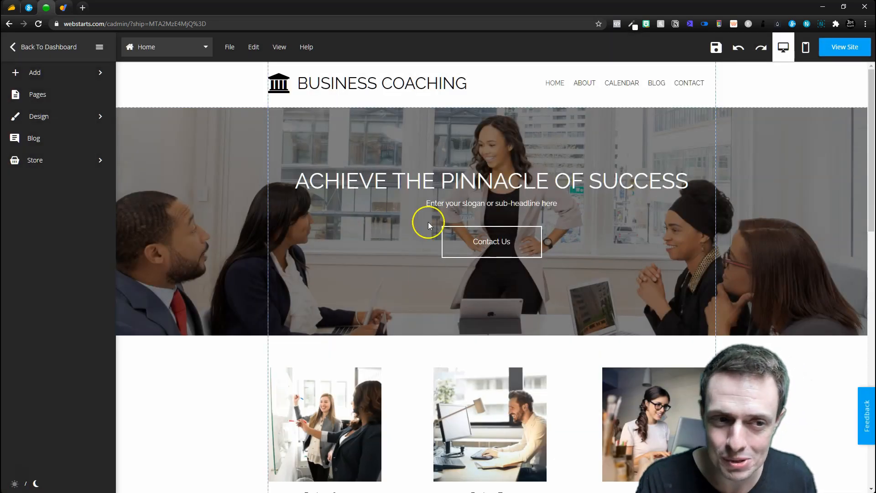
scroll(549, 245, down, 2)
scroll(549, 245, up, 2)
click(11, 24)
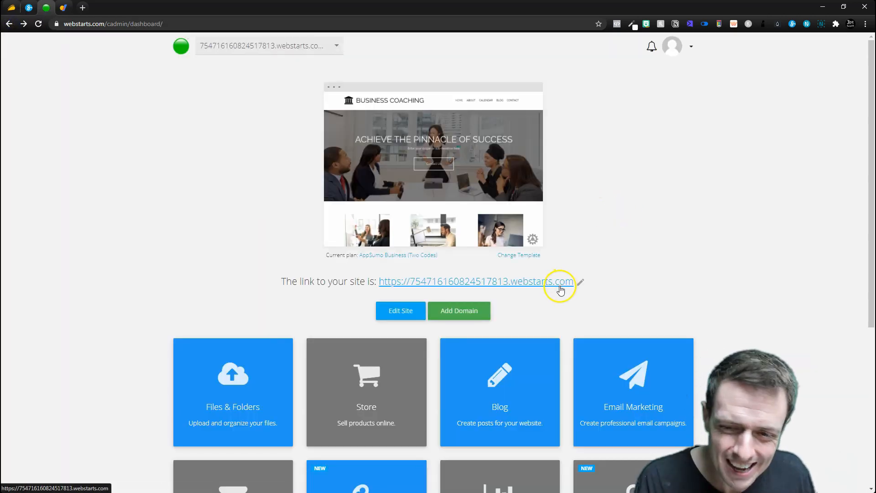
Change the site's WebStarts subdomain to rocketstripe
scroll(558, 253, down, 1)
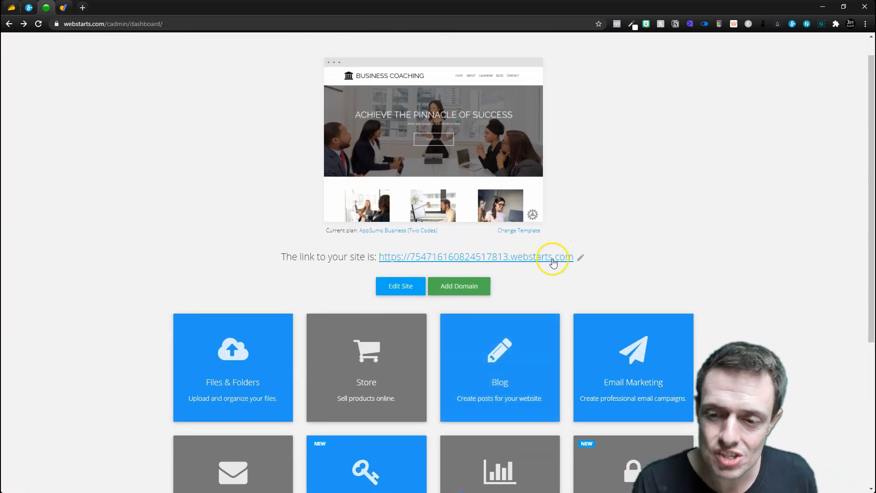
click(580, 256)
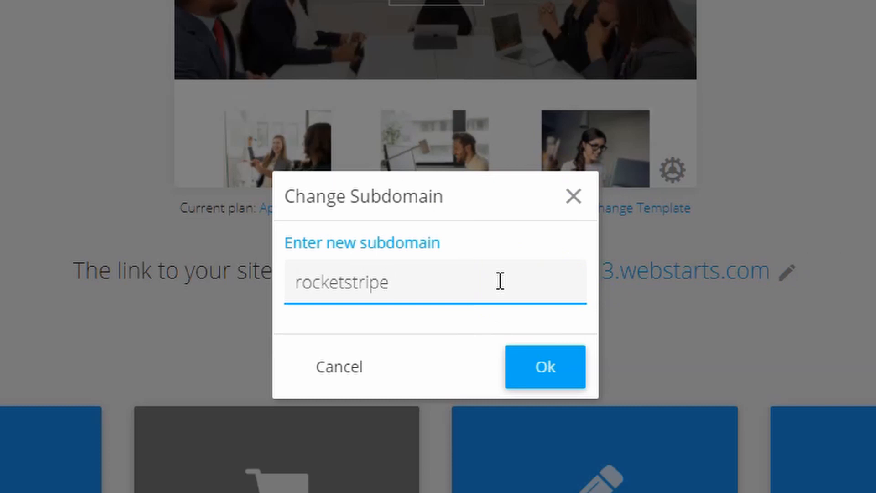
click(549, 332)
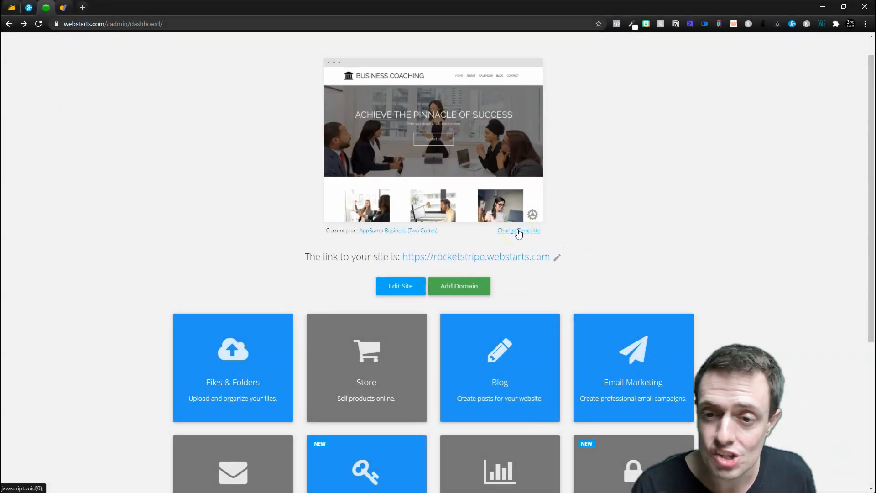
Open the template chooser for the site, agreeing to continue despite the deletion of its pages
click(518, 231)
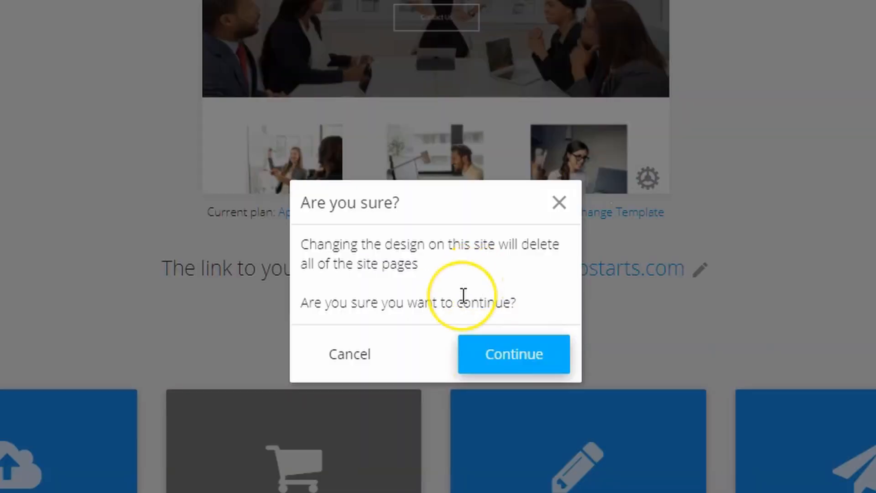
click(464, 372)
click(438, 284)
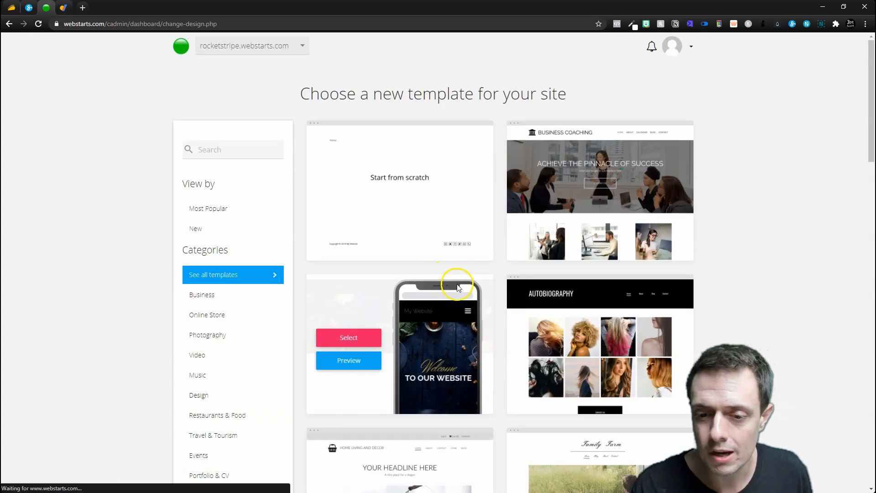
Browse the full gallery of website templates to examine the available designs across all categories
scroll(493, 296, down, 1)
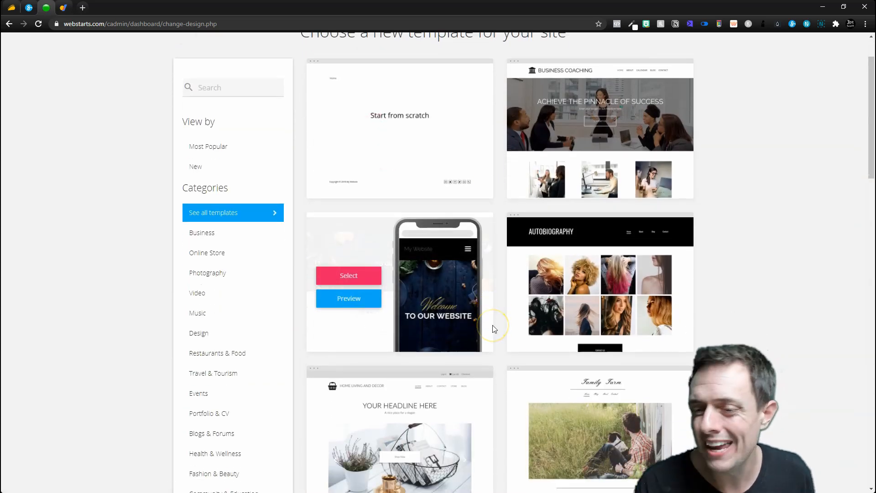
scroll(491, 324, down, 8)
scroll(447, 194, up, 8)
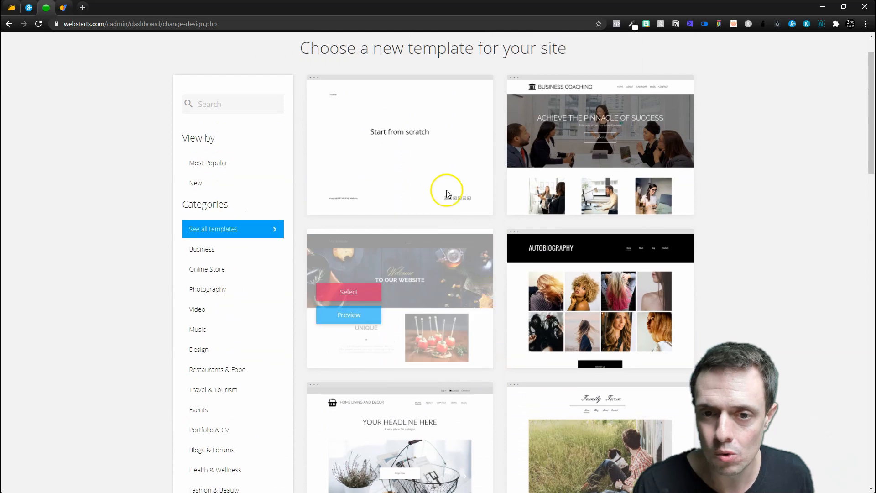
scroll(407, 160, down, 8)
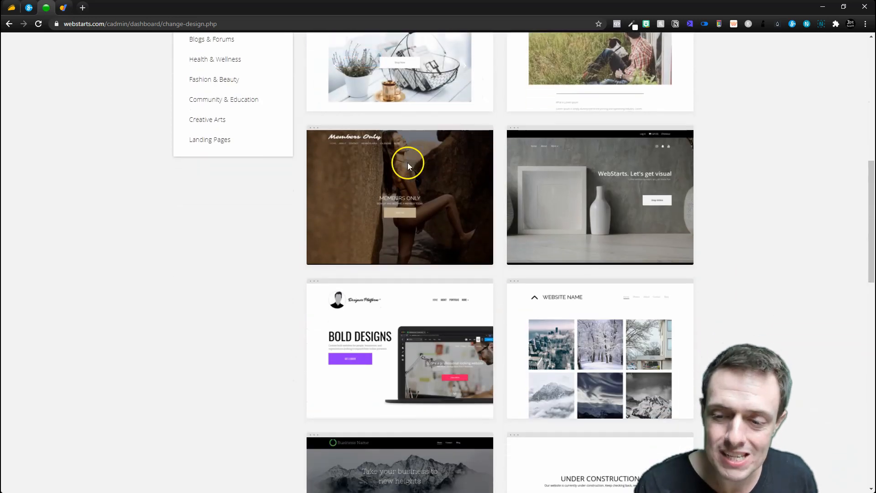
scroll(407, 163, down, 1)
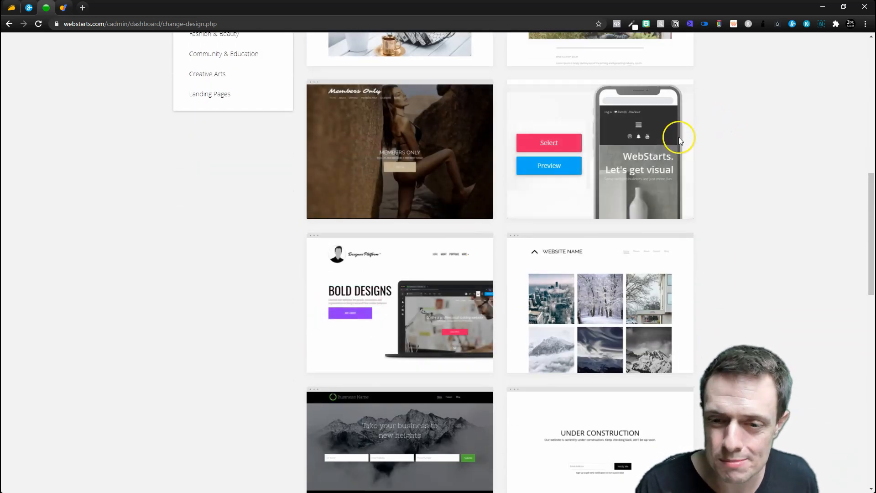
scroll(187, 279, down, 7)
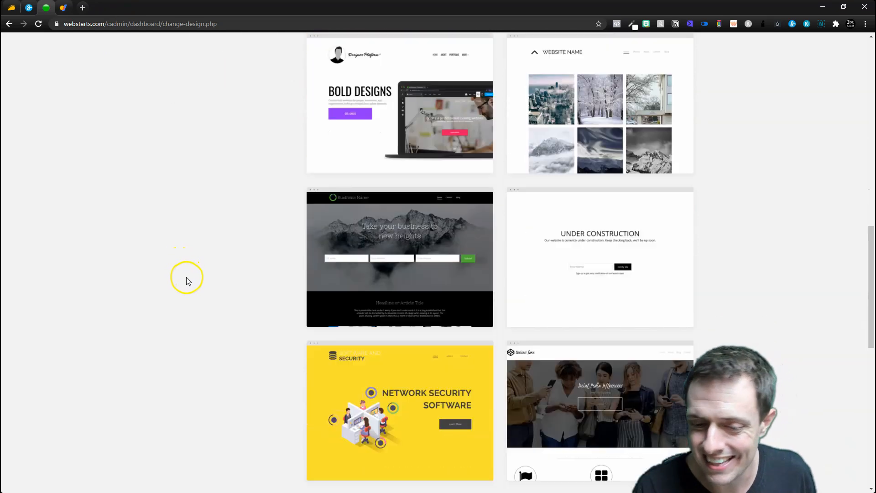
scroll(187, 287, down, 4)
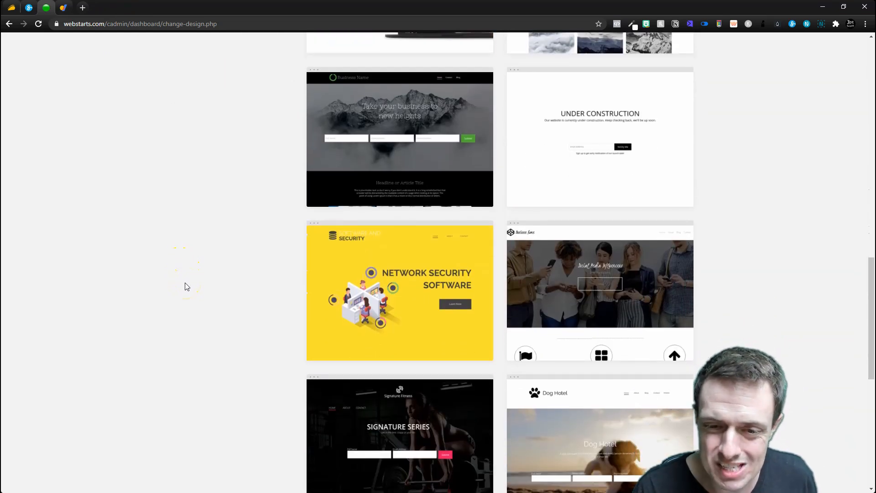
scroll(185, 290, down, 9)
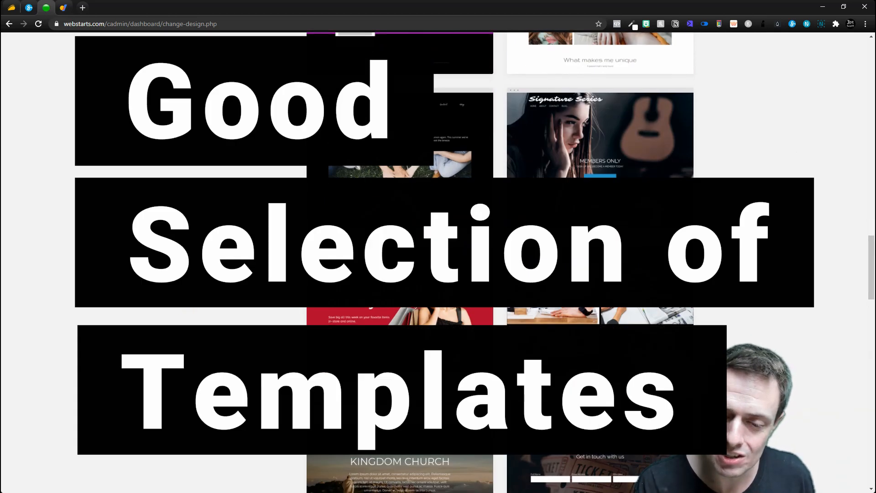
scroll(185, 299, down, 5)
scroll(182, 299, down, 6)
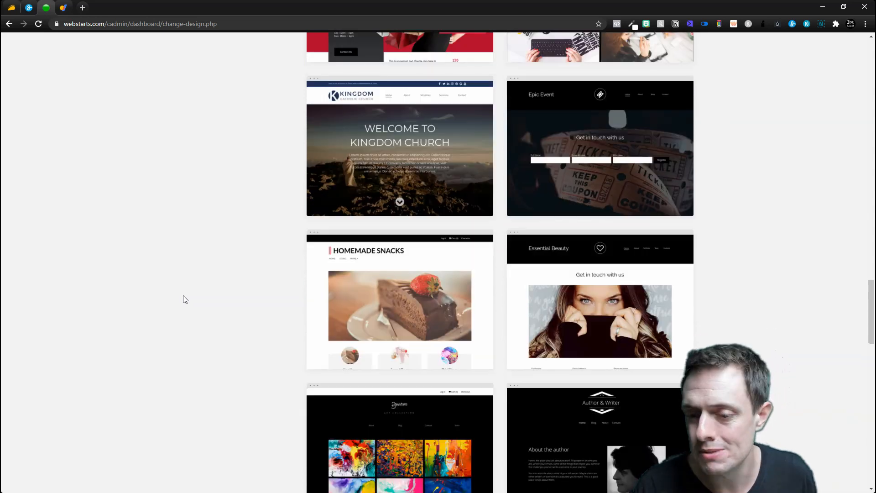
mouse_move(490, 207)
scroll(254, 251, down, 5)
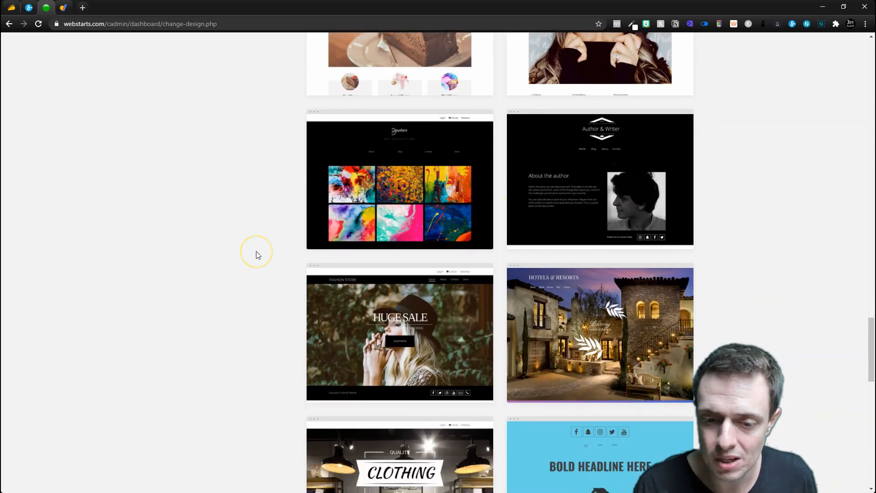
scroll(257, 254, down, 5)
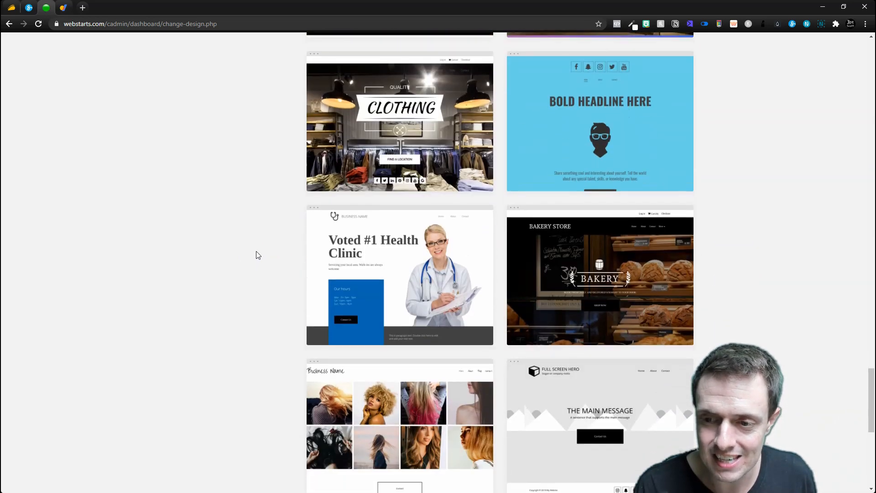
scroll(307, 230, down, 1)
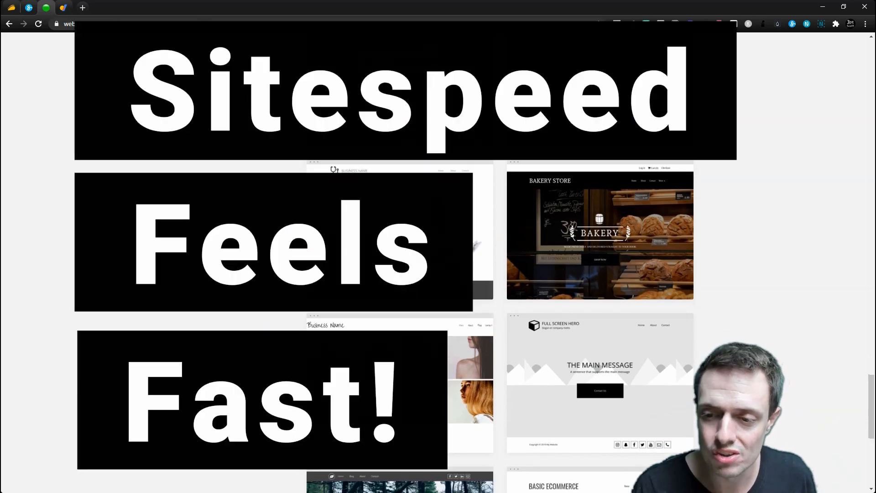
scroll(600, 320, down, 2)
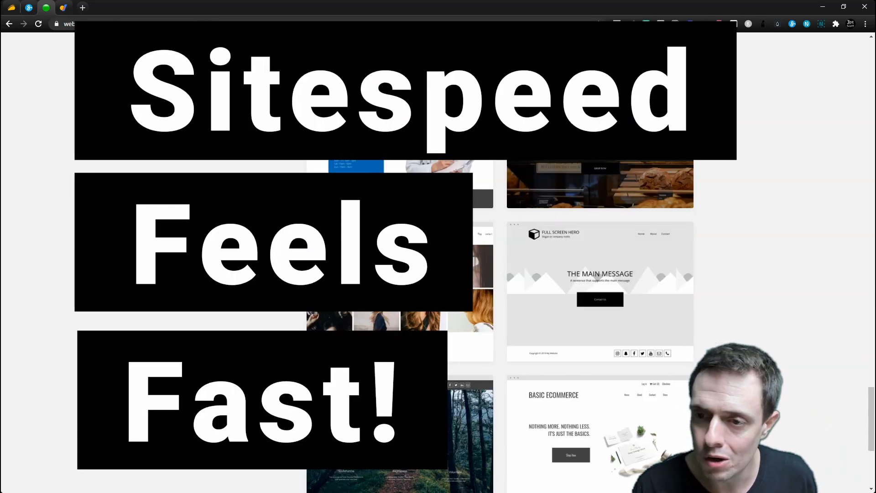
scroll(291, 222, down, 8)
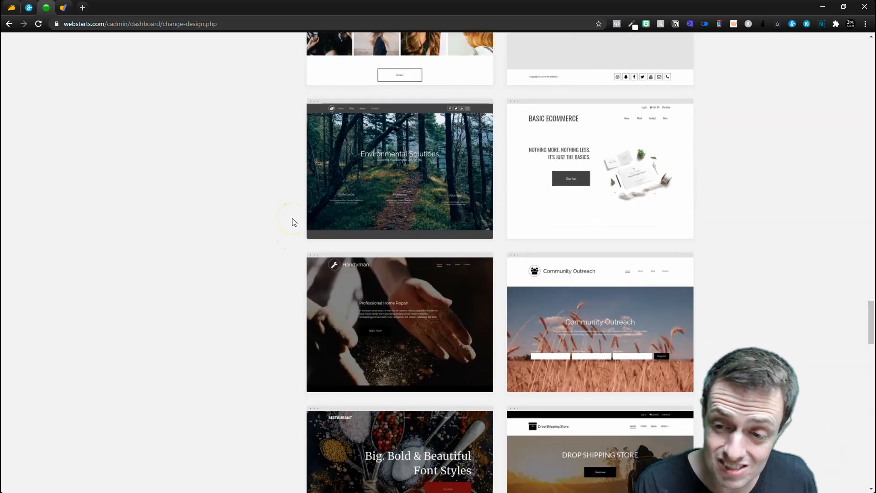
scroll(292, 222, down, 9)
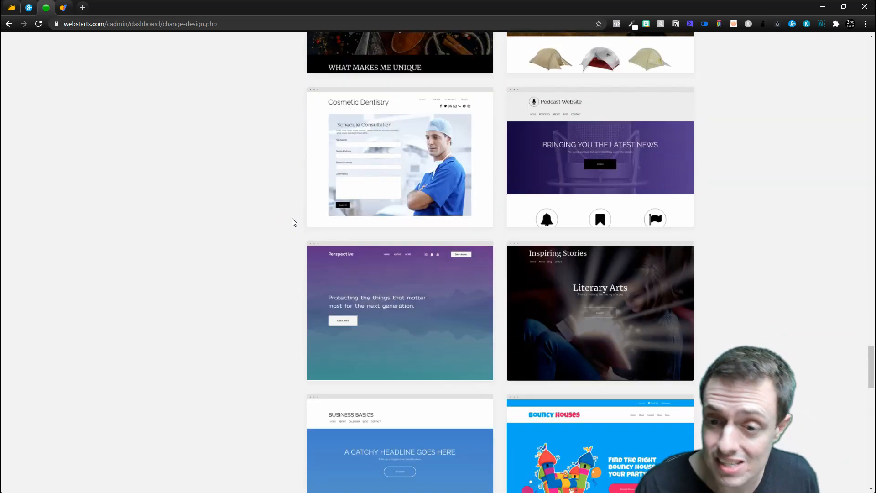
scroll(292, 222, down, 15)
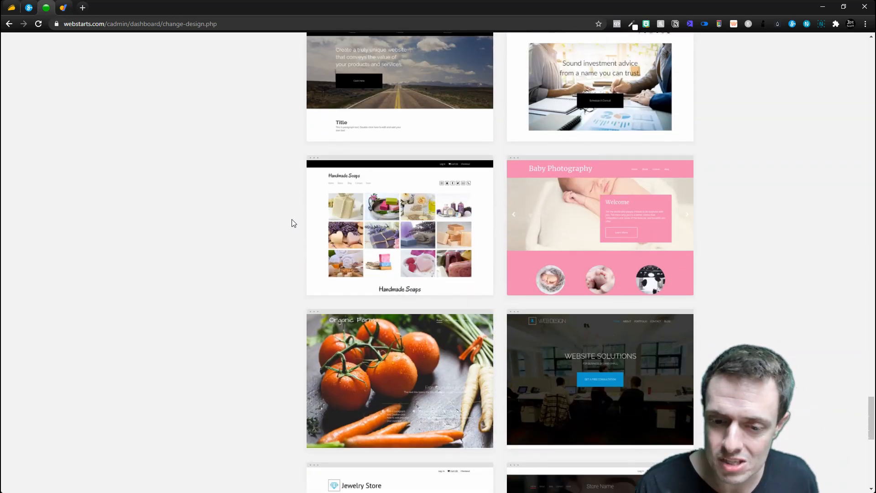
scroll(291, 222, down, 14)
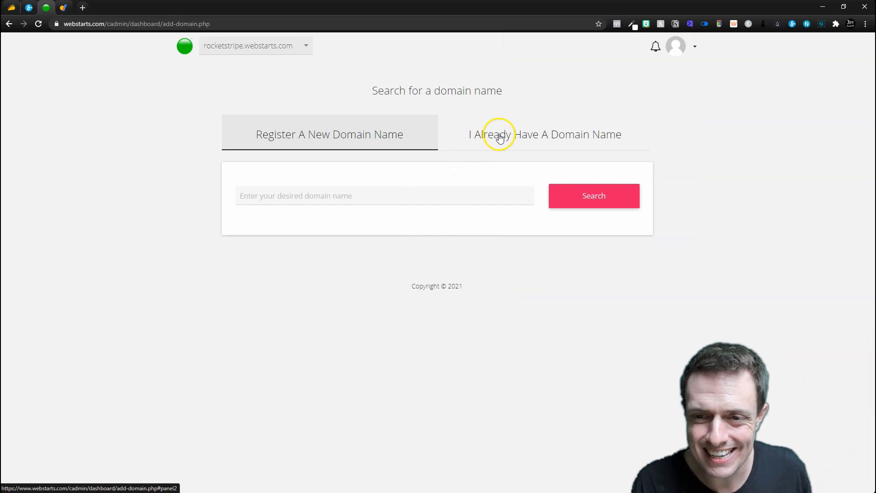
Add the already owned domain rocketstripe.net to the website
click(499, 138)
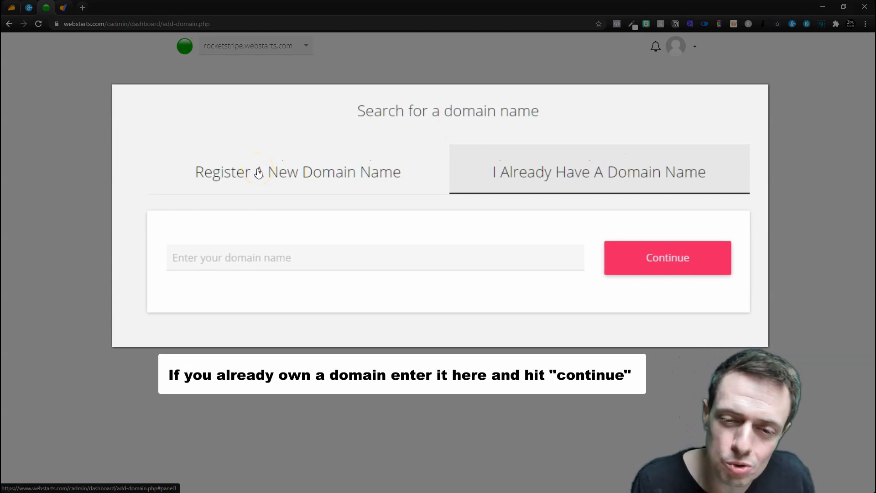
click(258, 257)
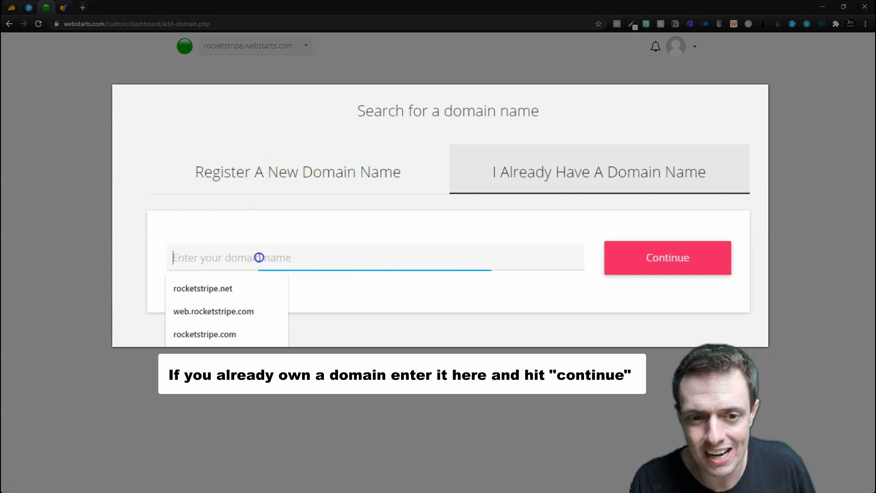
click(202, 288)
click(663, 255)
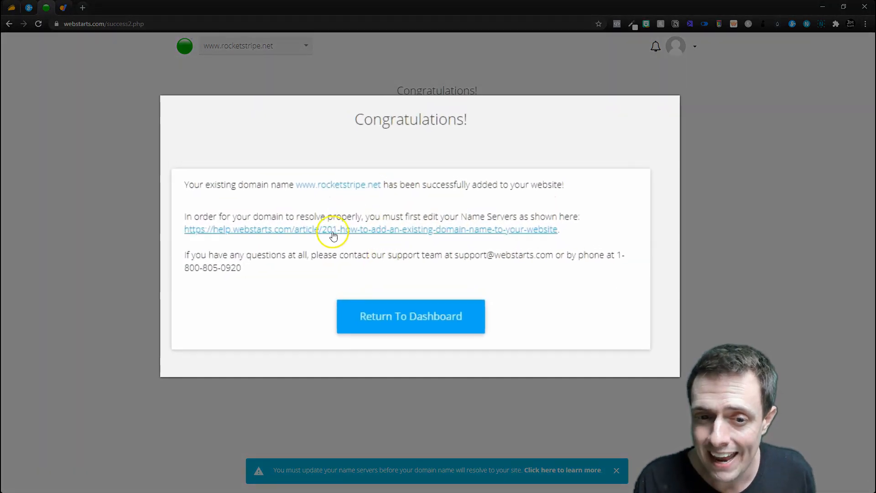
Open the help article on adding an existing domain in a new tab and find the WebStarts name servers
right_click(333, 235)
click(360, 236)
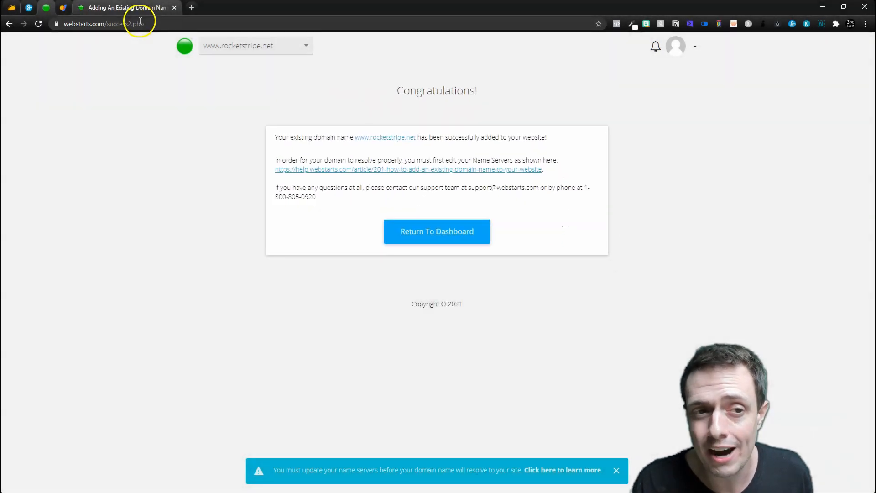
click(132, 8)
scroll(387, 274, down, 6)
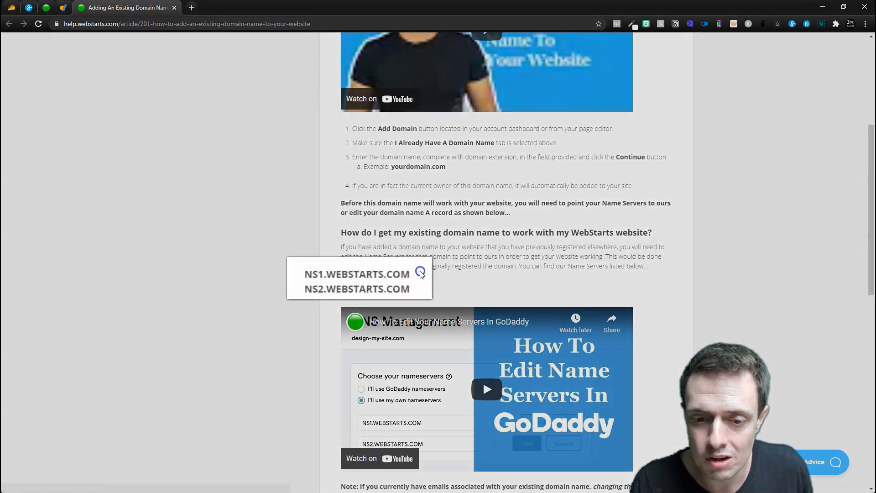
Copy NS1.WEBSTARTS.COM from the help article into Google Domains as a custom name server for rocketstripe.net, and add a second name server row
drag(418, 284, 350, 283)
key(ctrl+c)
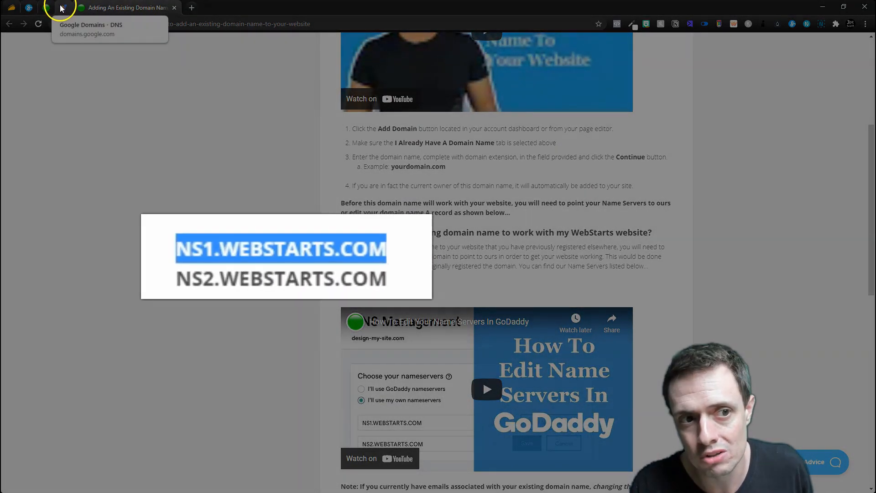
click(62, 6)
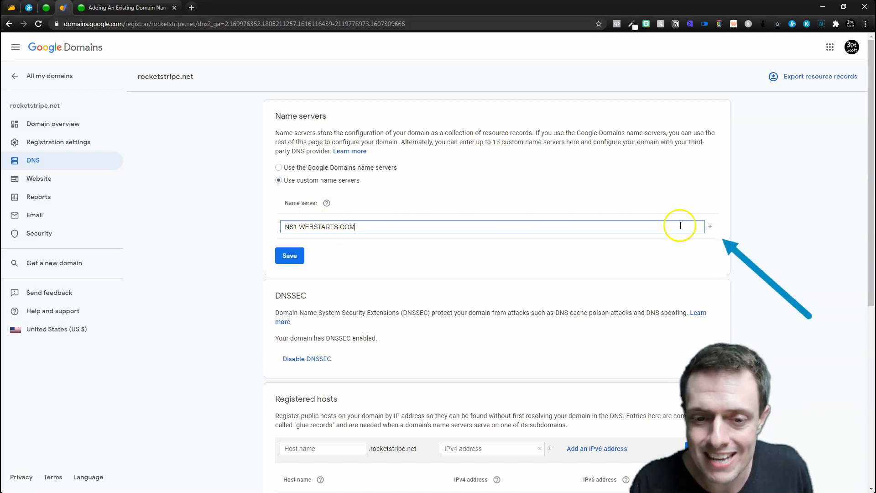
click(711, 228)
key(ctrl+v)
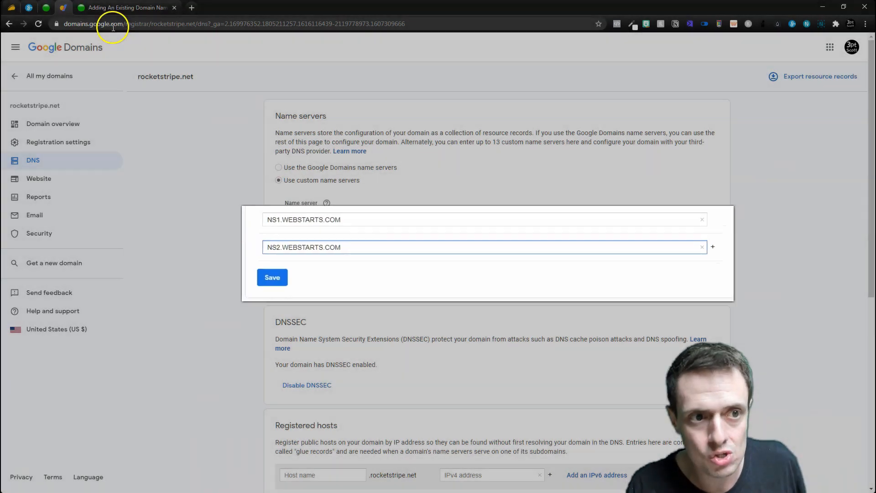
Copy NS2.WEBSTARTS.COM from the help article and enter it in Google Domains as the second custom name server
click(105, 7)
drag(470, 286, 467, 284)
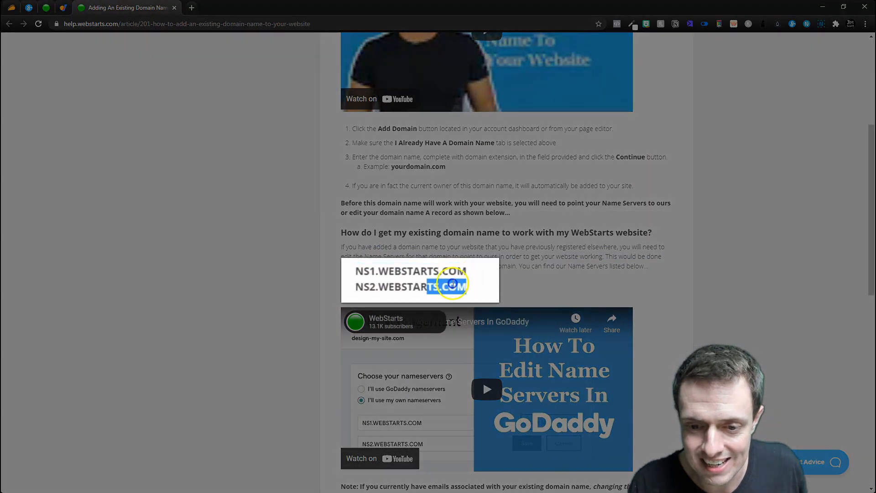
key(ctrl+c)
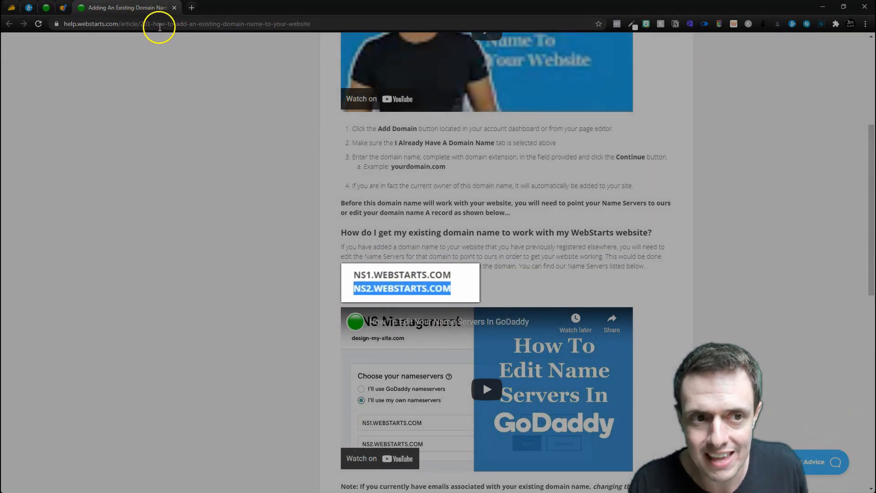
click(63, 7)
key(ctrl+v)
Try to save the custom name servers, cancel the change at the DNSSEC warning, and disable DNSSEC for rocketstripe.net
click(268, 305)
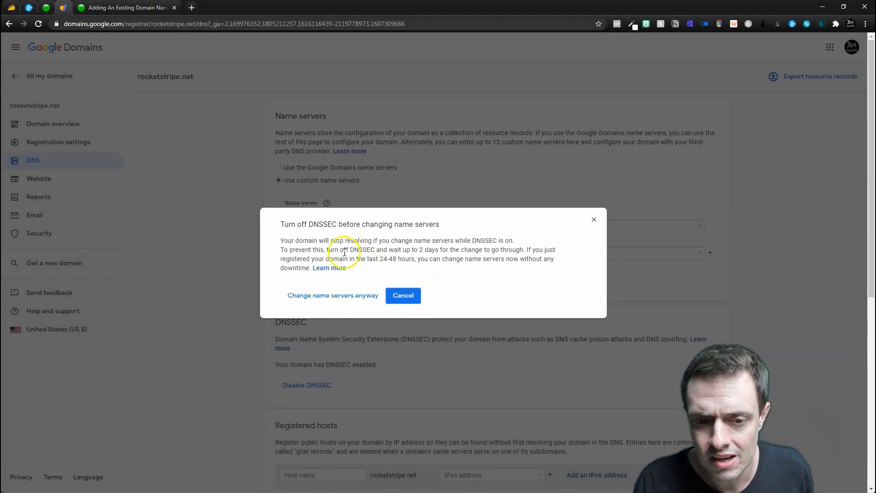
click(408, 295)
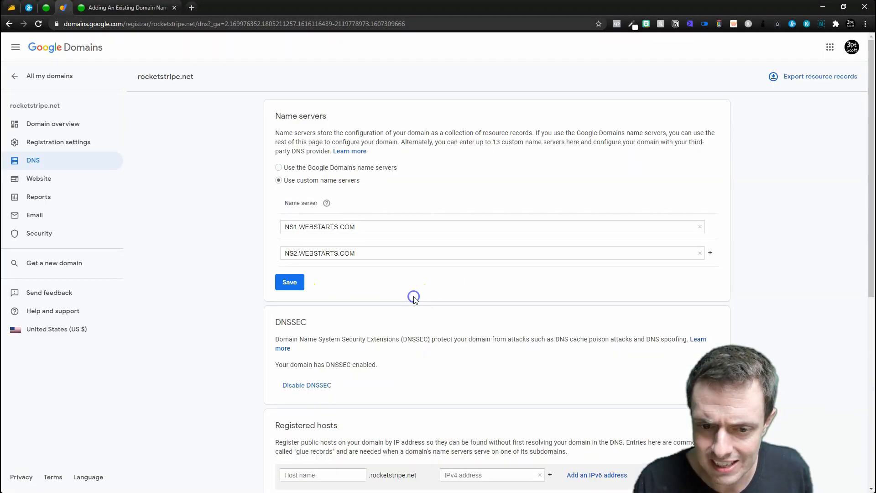
scroll(413, 297, down, 4)
click(325, 202)
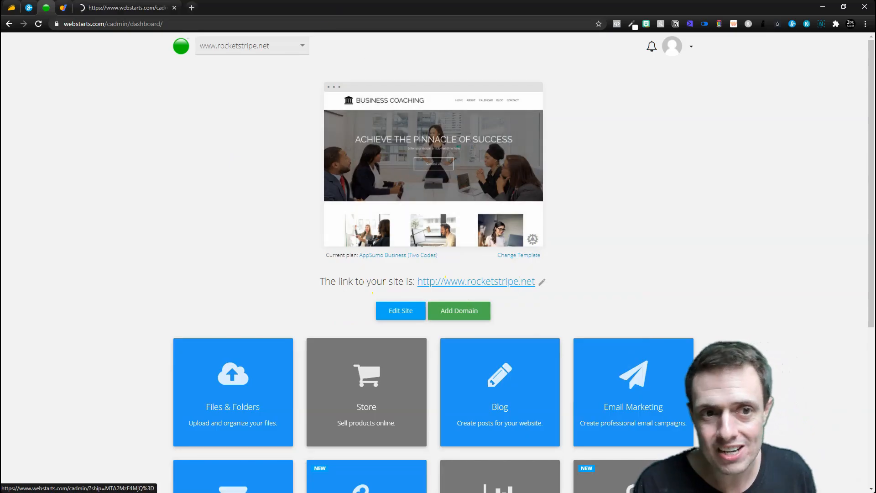
Open the site in the WebStarts editor and look over the home page down to its footer
click(590, 390)
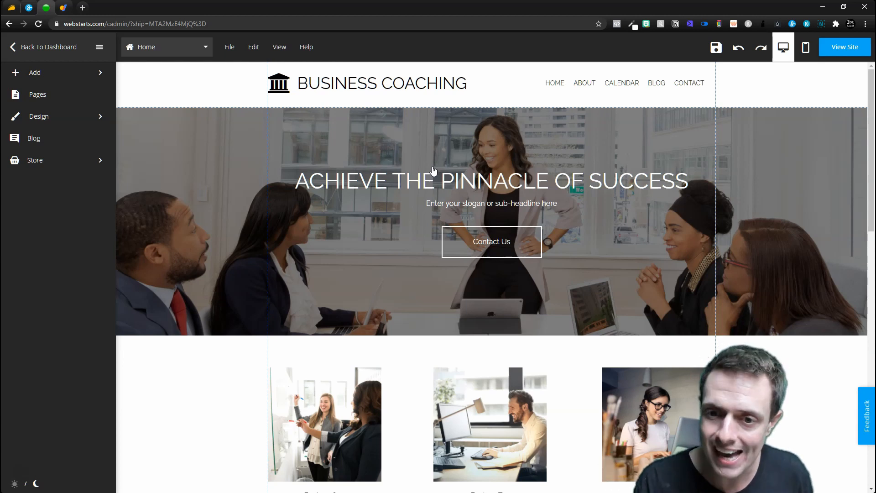
scroll(454, 251, down, 12)
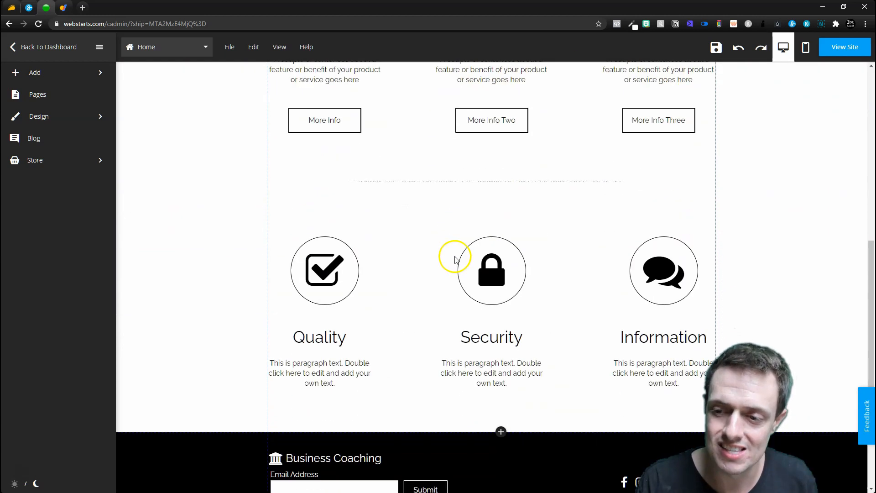
scroll(456, 262, down, 2)
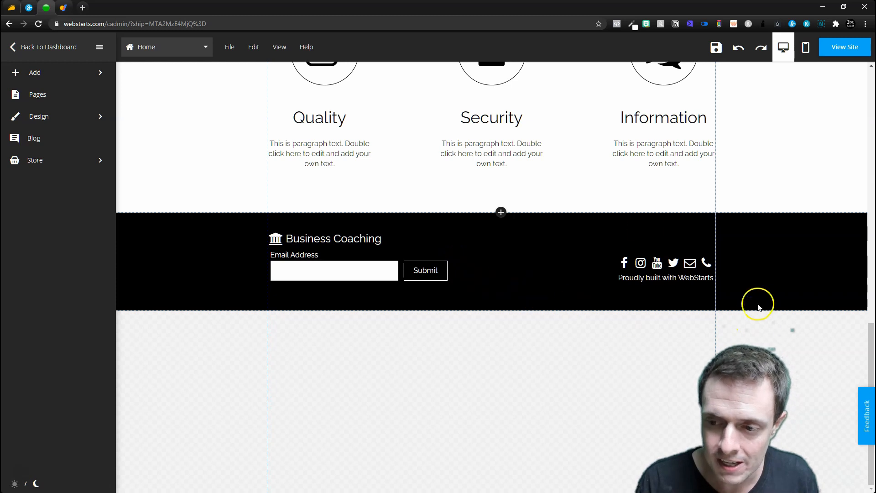
Try moving the Instagram icon in the footer, and look back over the home page's feature sections
click(578, 296)
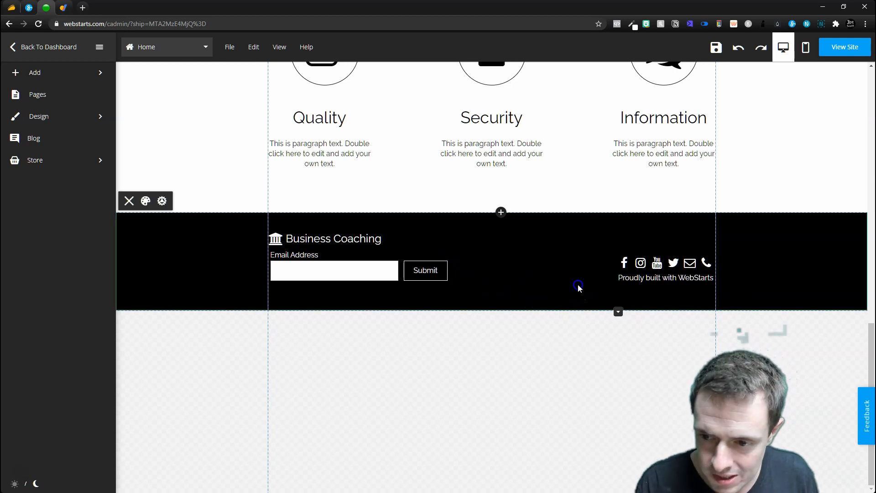
click(641, 262)
drag(641, 263, 674, 244)
scroll(599, 280, up, 15)
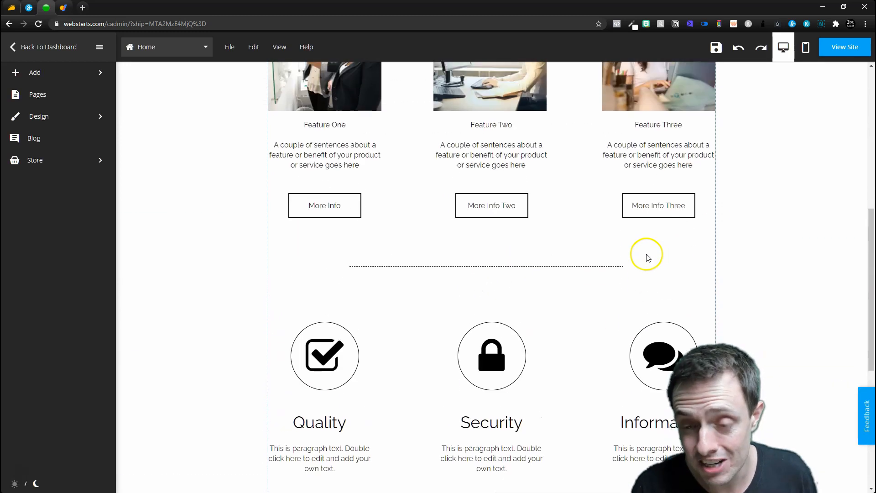
scroll(637, 270, down, 5)
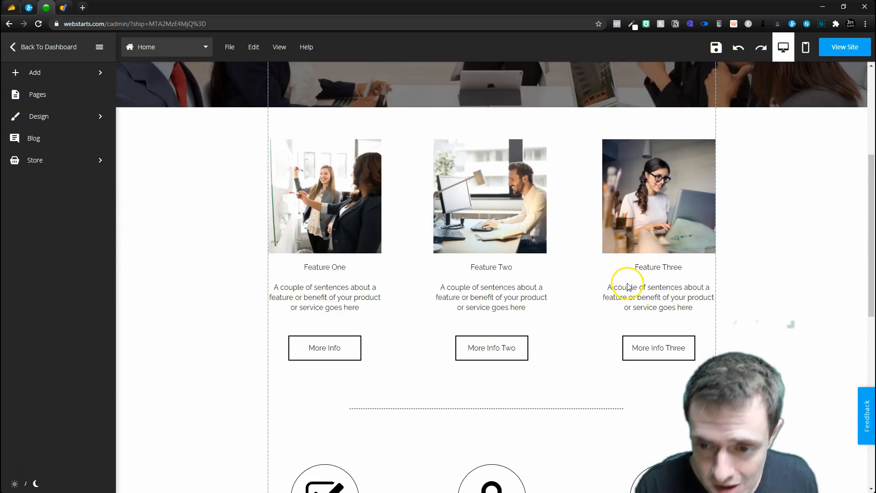
scroll(628, 289, up, 5)
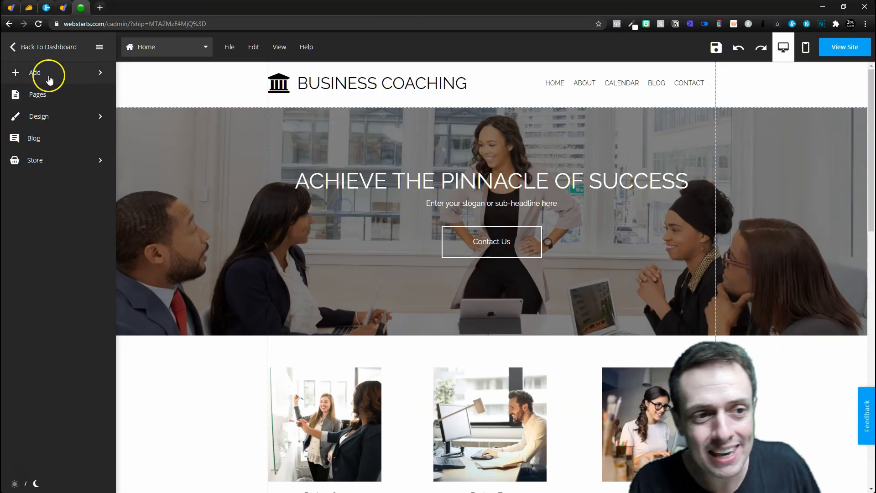
Try moving the BUSINESS COACHING title onto the hero image and return it beside the header logo
click(342, 83)
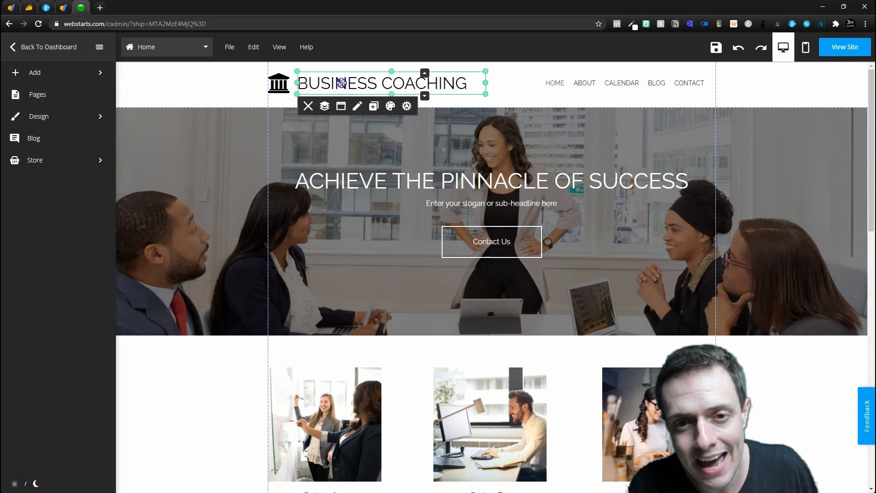
drag(404, 81, 346, 140)
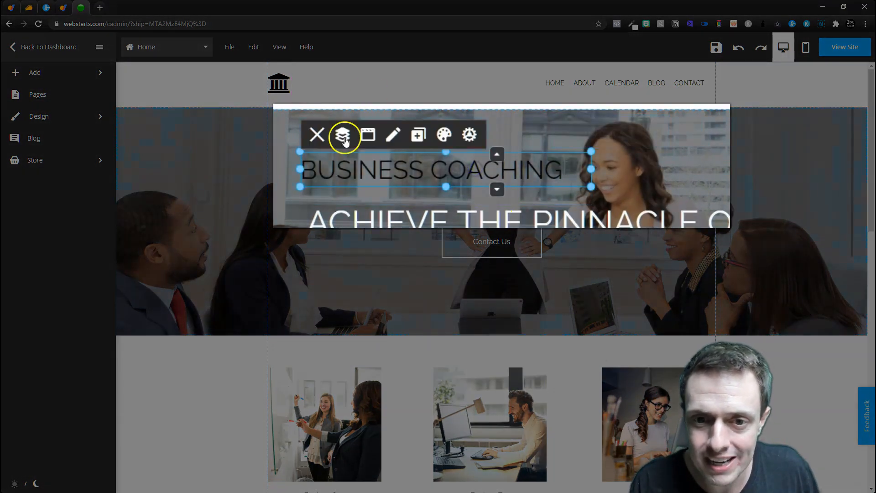
drag(594, 168, 434, 83)
click(481, 288)
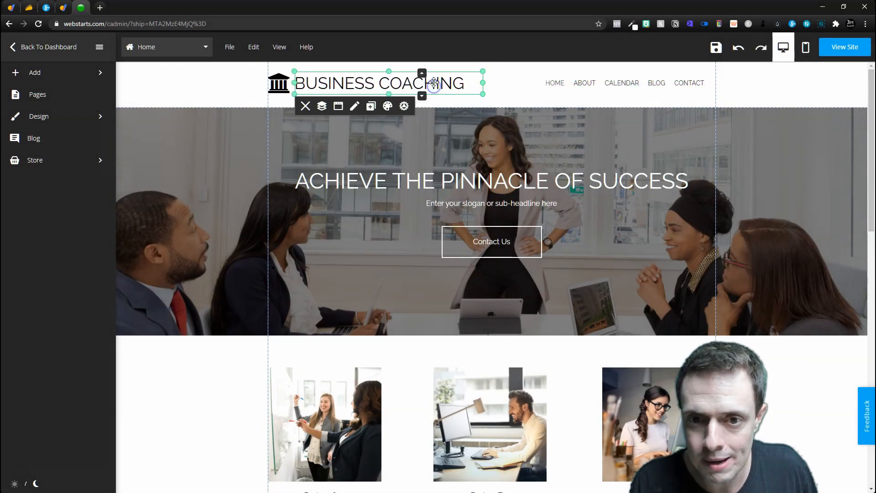
Open the header title's text settings, search the additional fonts for "audiowi" and add Audiowide to the site's fonts
click(434, 83)
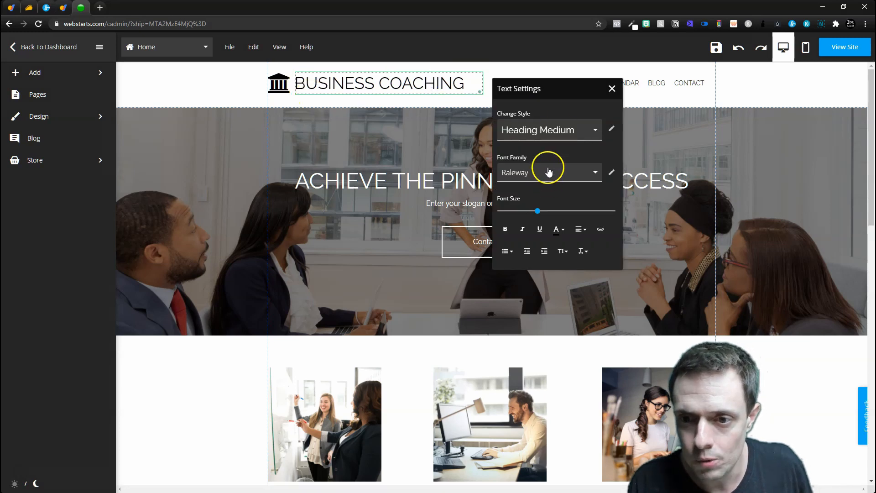
click(589, 172)
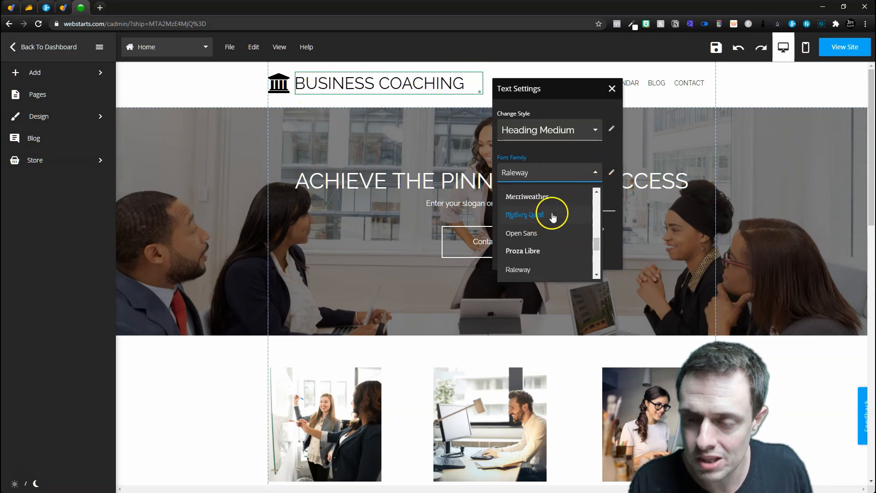
click(611, 172)
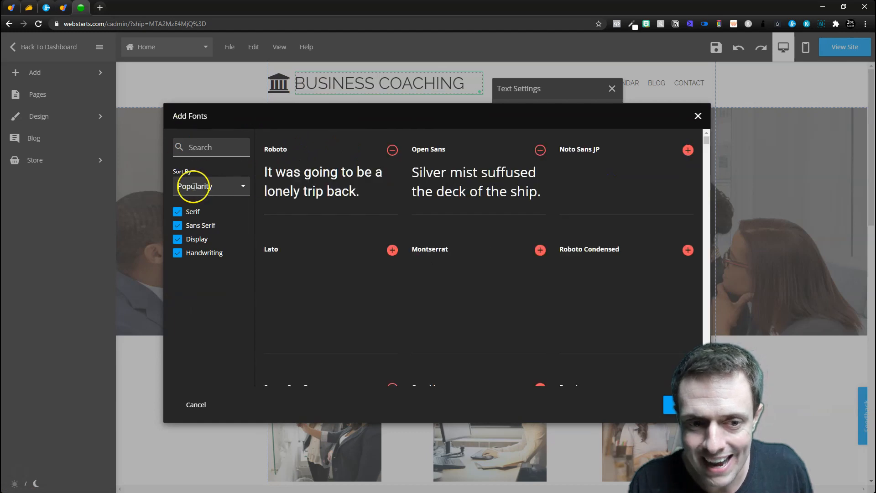
click(200, 146)
click(230, 148)
click(238, 134)
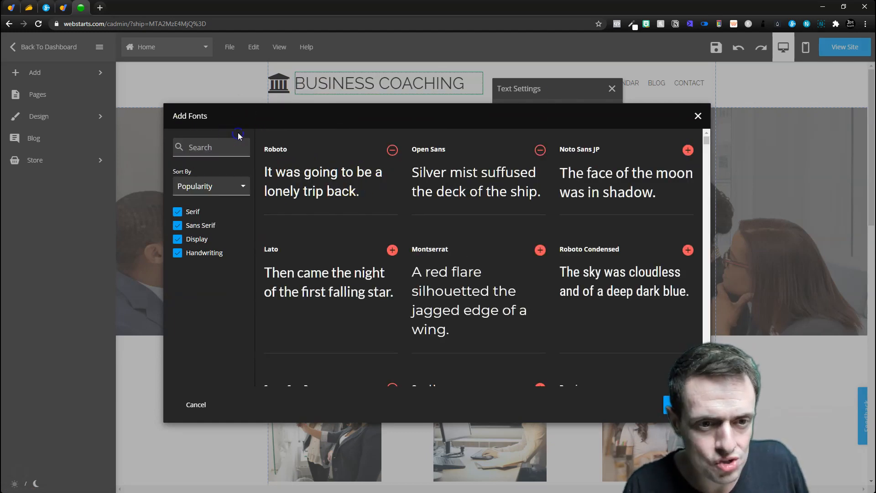
click(211, 151)
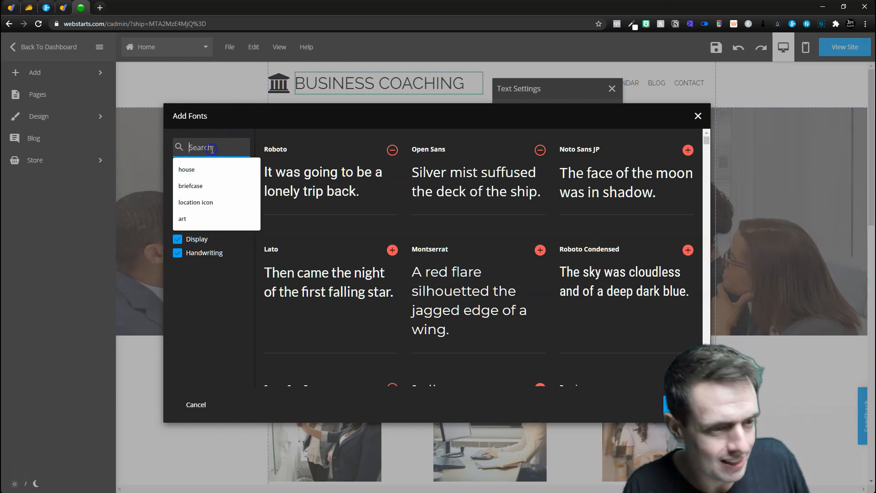
text(audiowi)
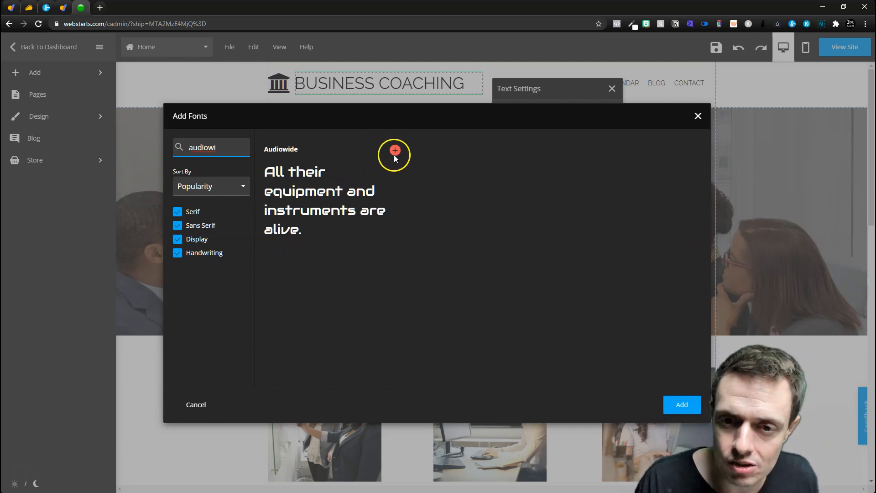
click(682, 406)
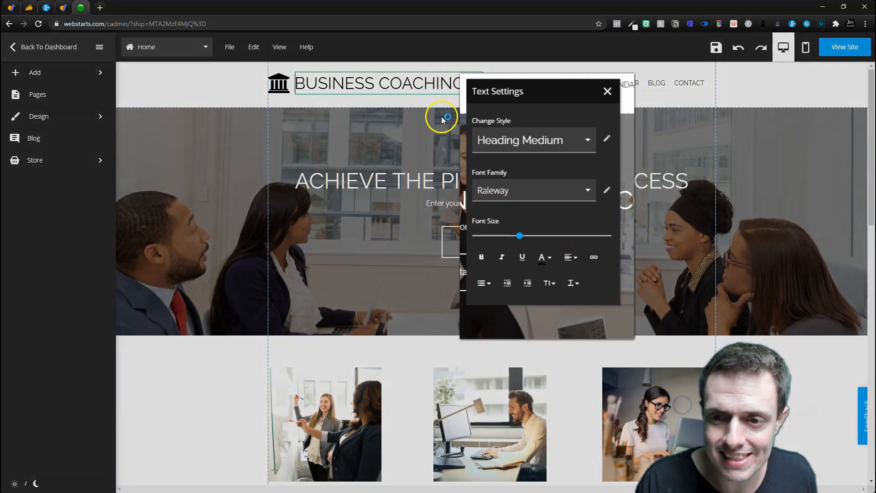
Set the whole header title's font family to Audiowide and change its text to Rocketstripe
click(545, 189)
click(511, 228)
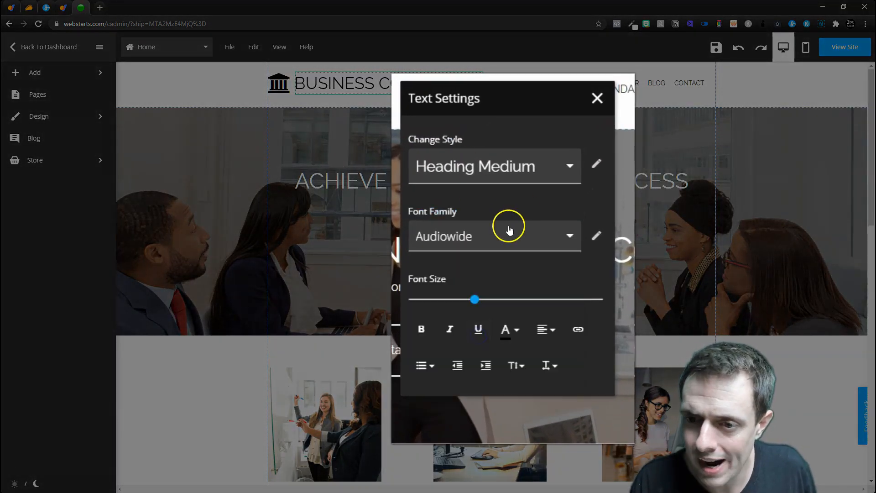
click(414, 108)
triple_click(402, 87)
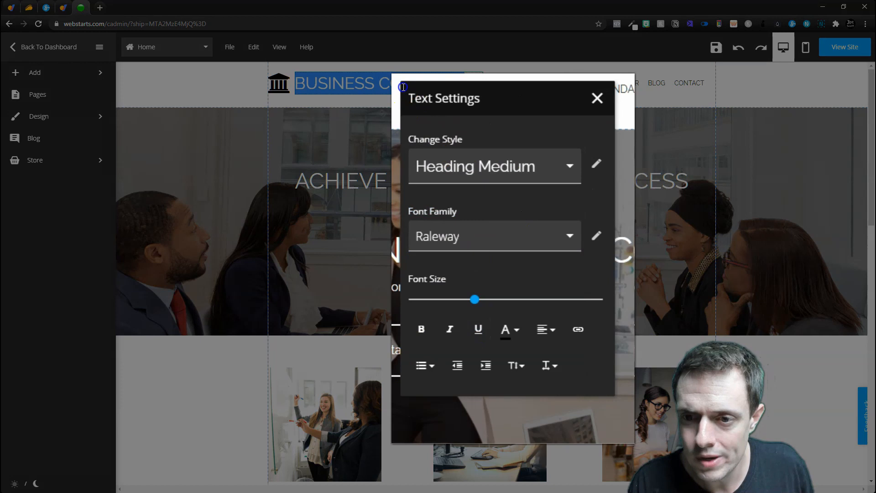
click(453, 245)
scroll(469, 299, up, 5)
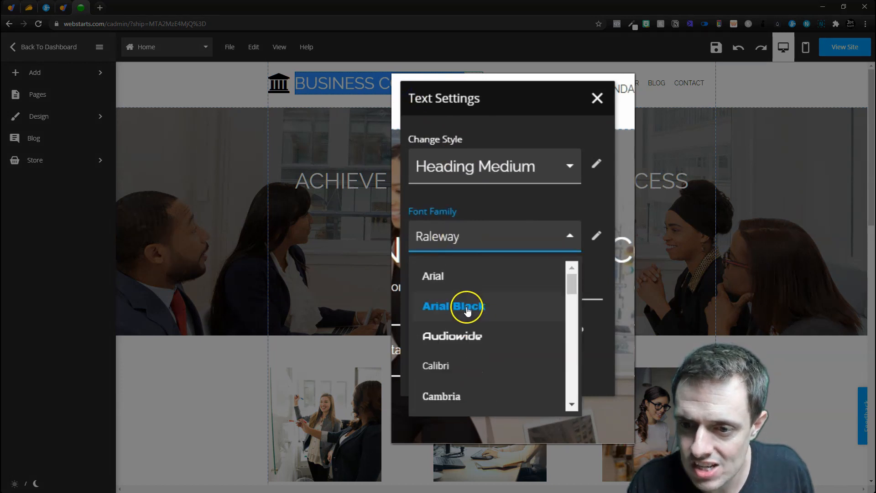
click(465, 337)
click(415, 98)
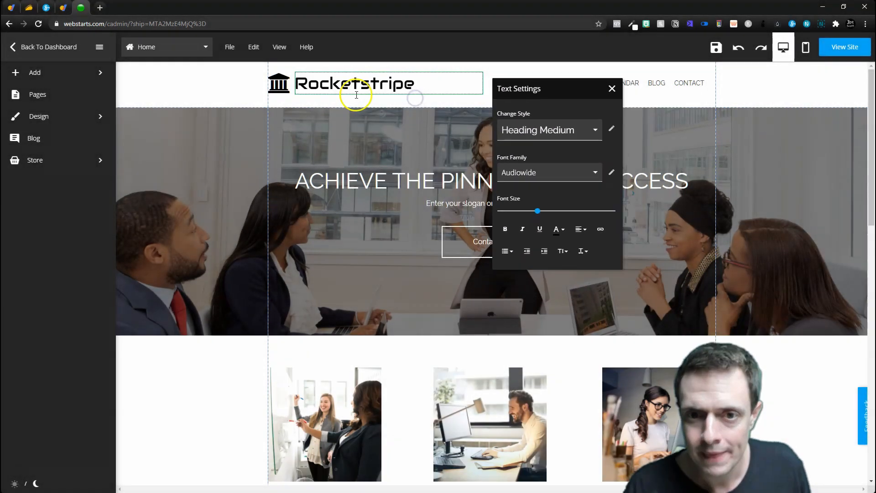
Color the "stripe" part of the Rocketstripe header title dark gray
drag(359, 87, 413, 88)
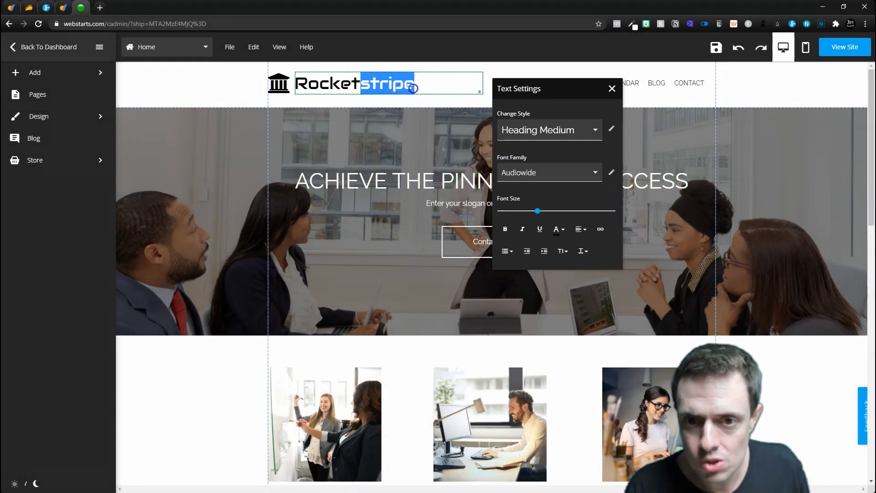
click(558, 229)
click(607, 260)
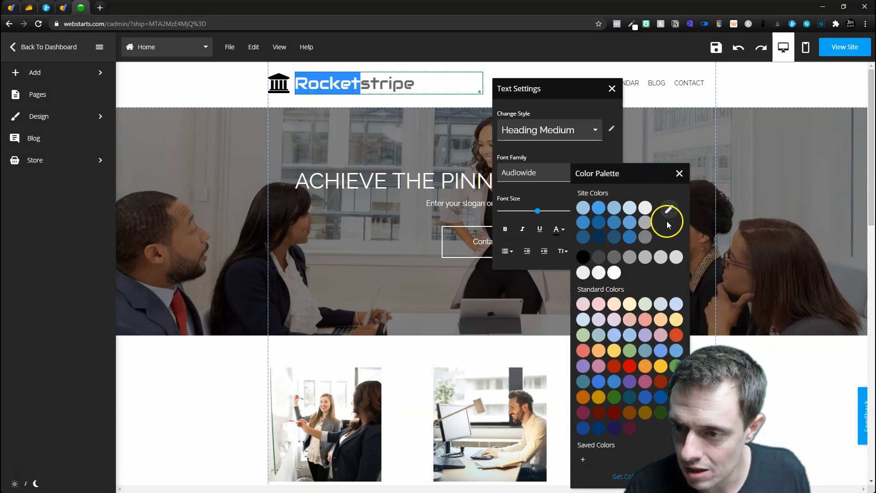
Apply the custom color #0DDEEB to the "Rocket" part of the header title
click(582, 459)
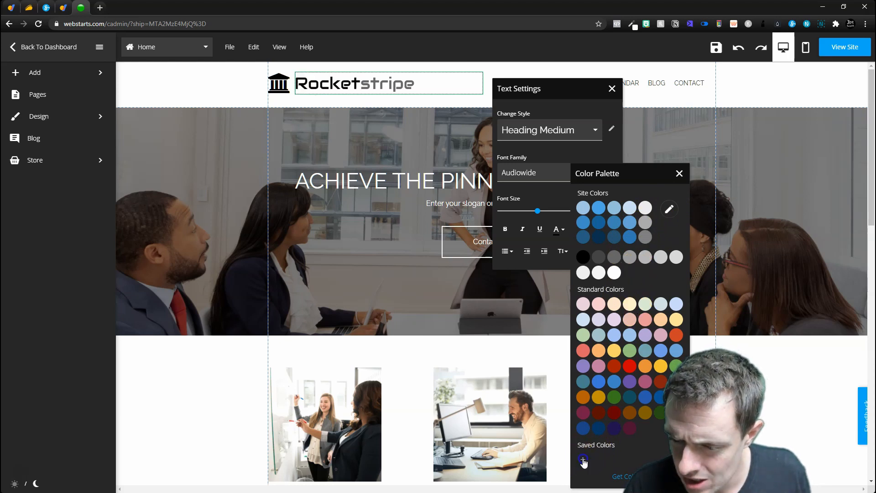
double_click(425, 348)
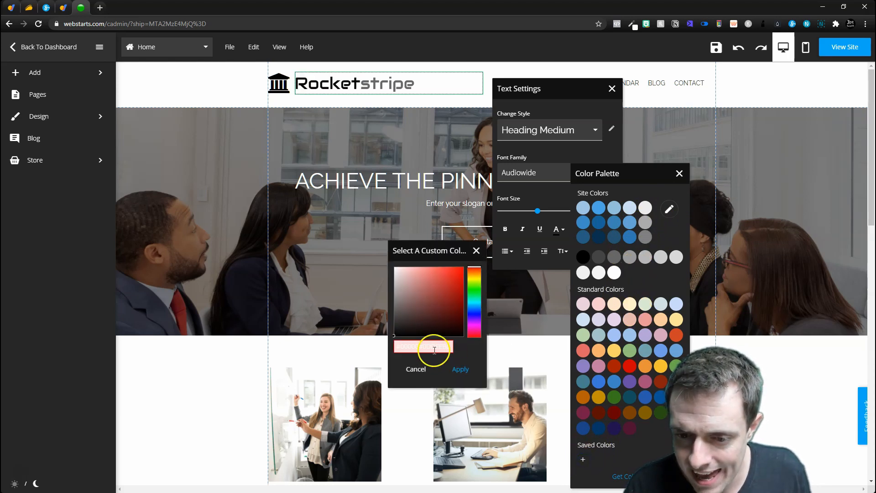
text(#0DDEEB)
click(460, 368)
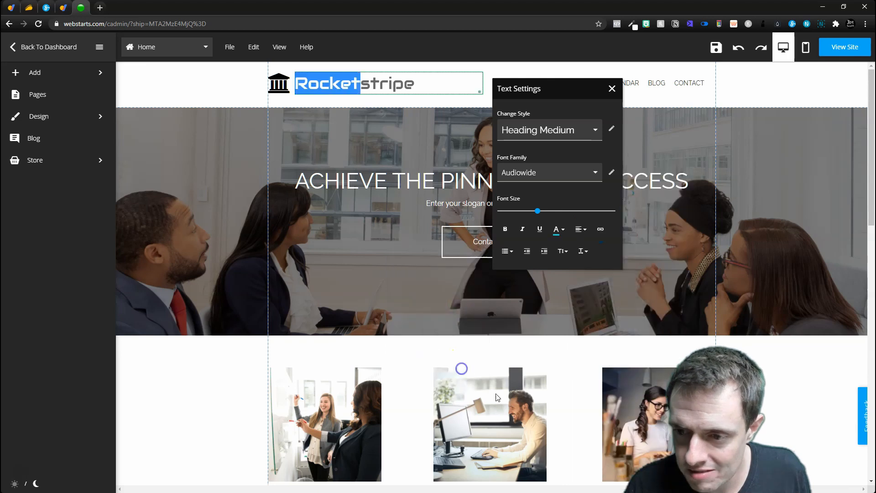
click(397, 80)
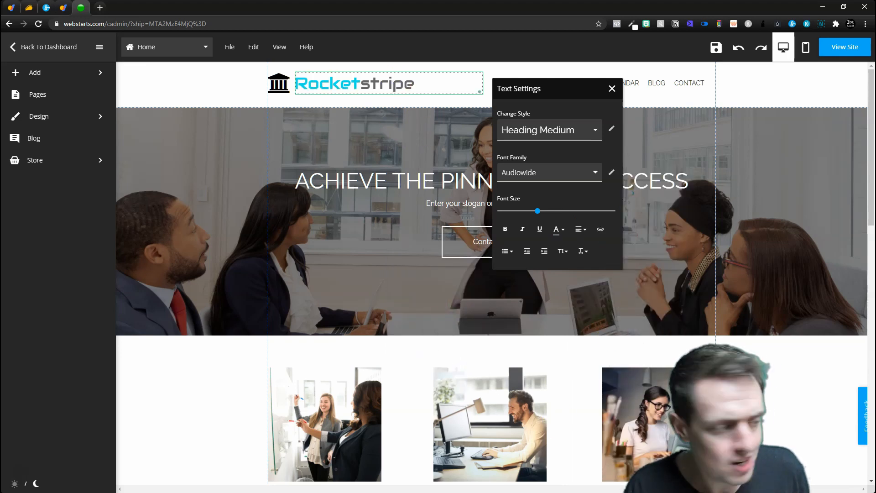
Nudge the Rocketstripe title slightly away from the building icon in the header
click(383, 69)
click(391, 77)
drag(385, 87, 389, 88)
click(417, 94)
Browse the icon library for the header's building icon and replace it with the Drupal droplet icon
click(329, 107)
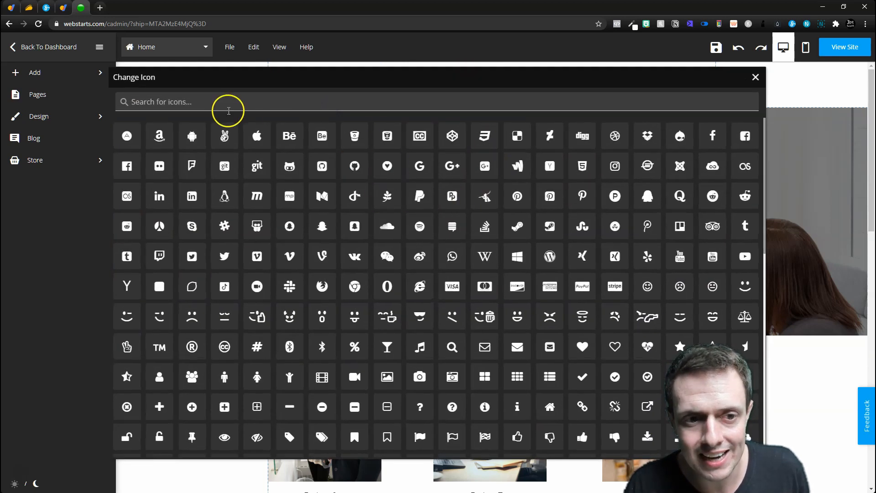
scroll(351, 367, down, 2)
scroll(352, 372, up, 3)
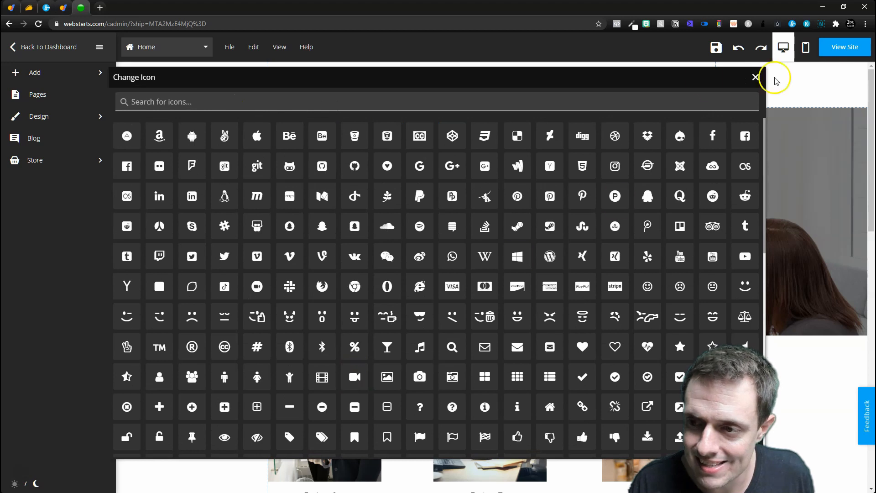
scroll(635, 282, down, 3)
scroll(634, 280, up, 3)
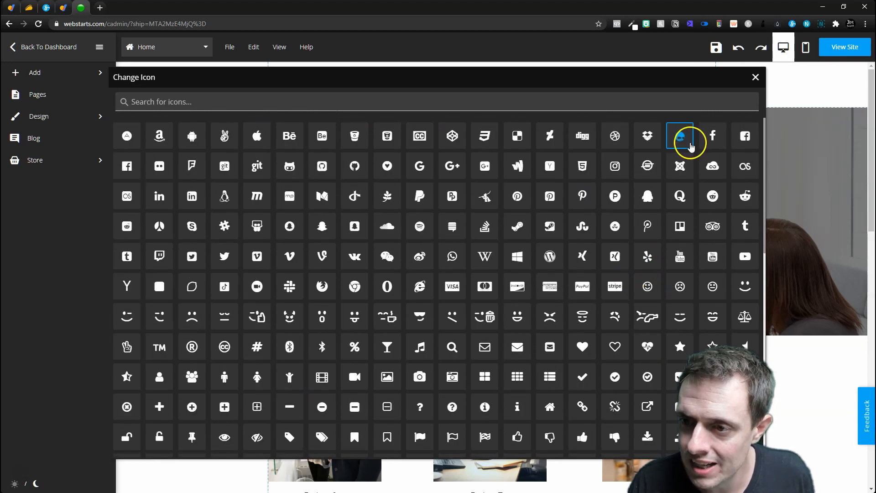
click(682, 139)
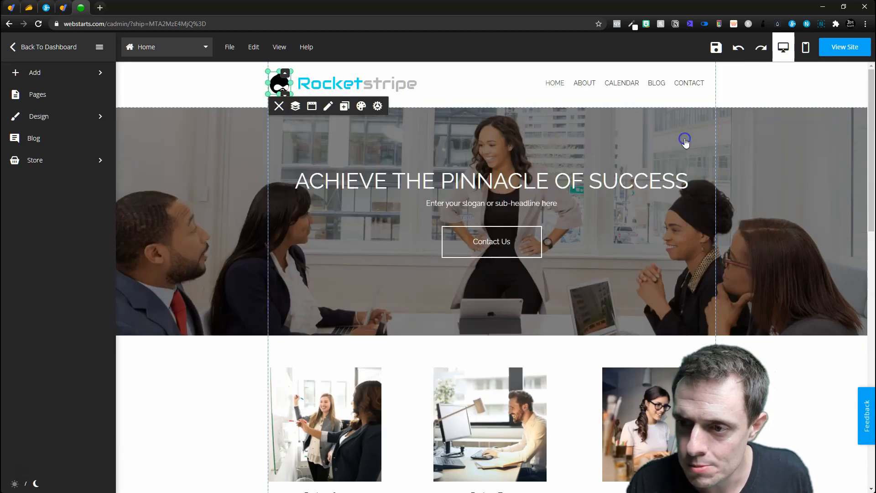
Delete the icon beside the header title and upload the Rocketstripe Logo Kit image to the site's image files
click(278, 106)
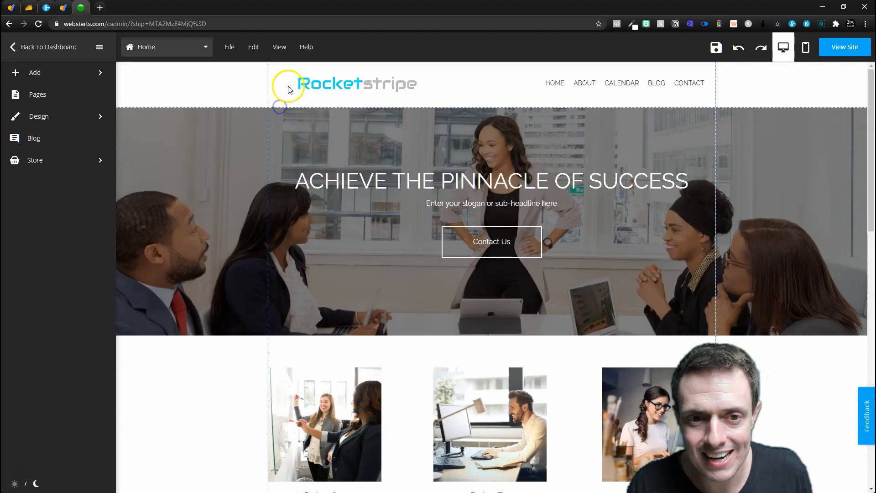
click(41, 73)
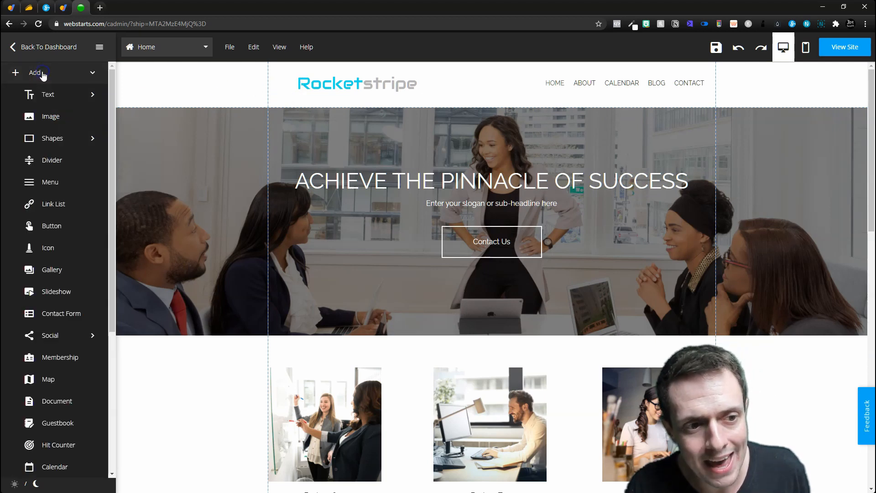
click(53, 117)
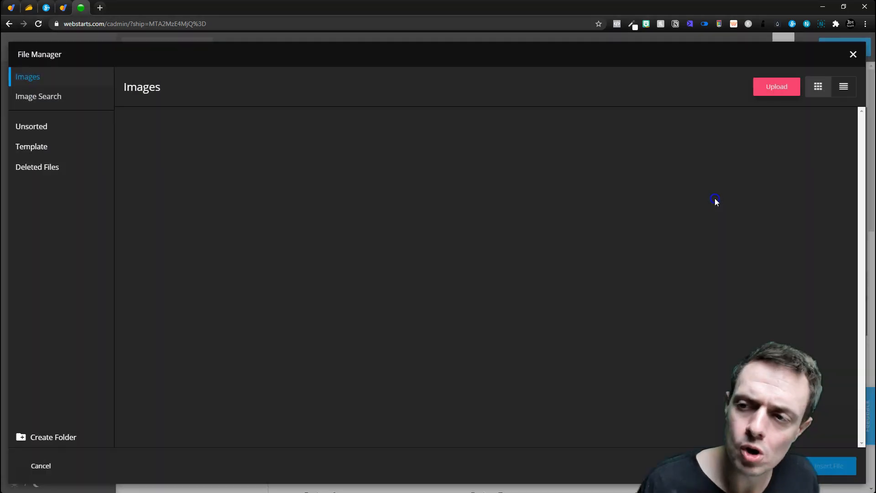
click(351, 181)
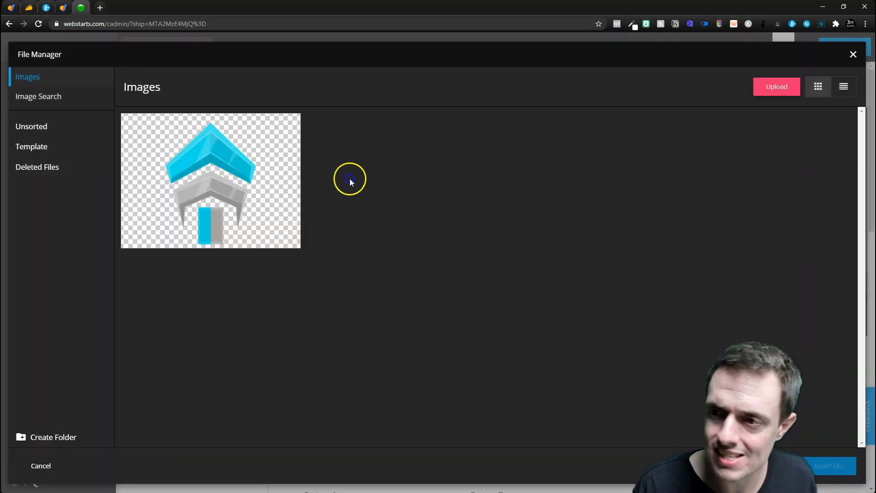
Check the upload file dialog without choosing a file, and insert the Rocketstripe Logo Kit image into the home page
click(763, 86)
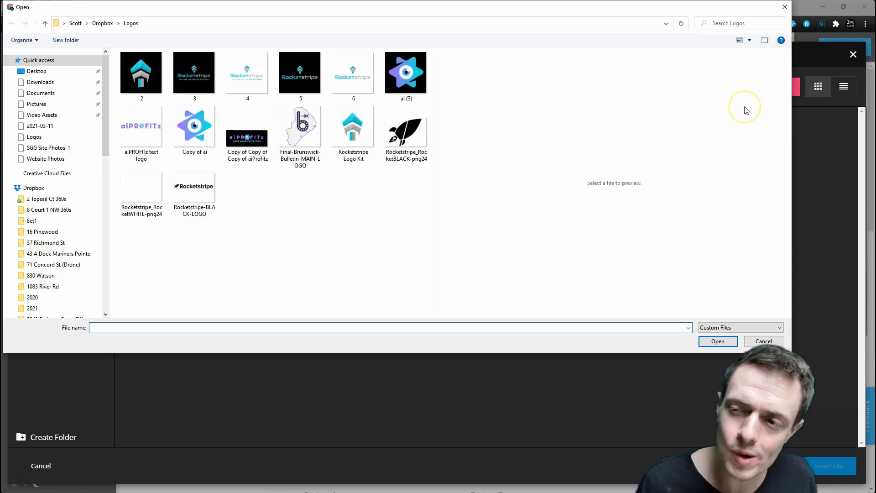
click(785, 6)
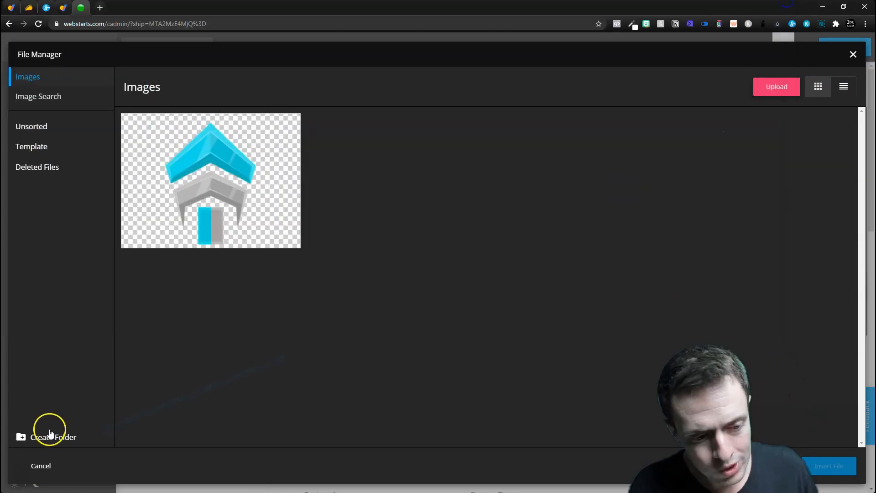
mouse_move(179, 215)
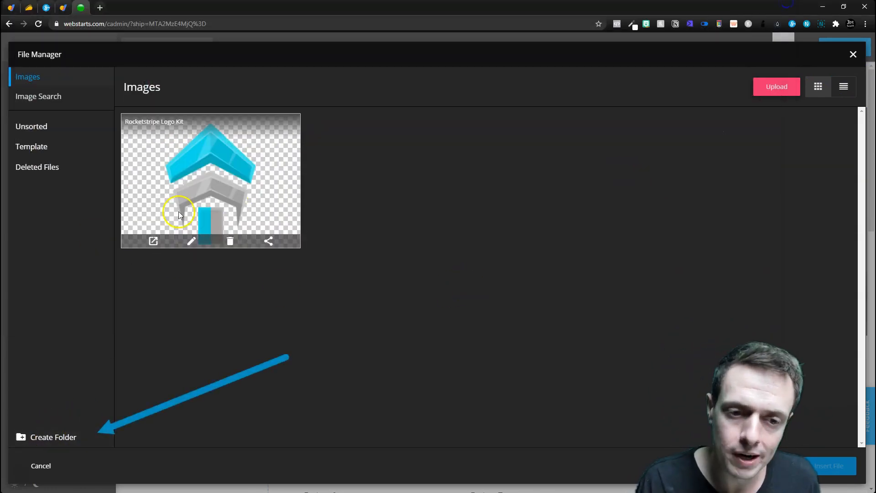
click(242, 166)
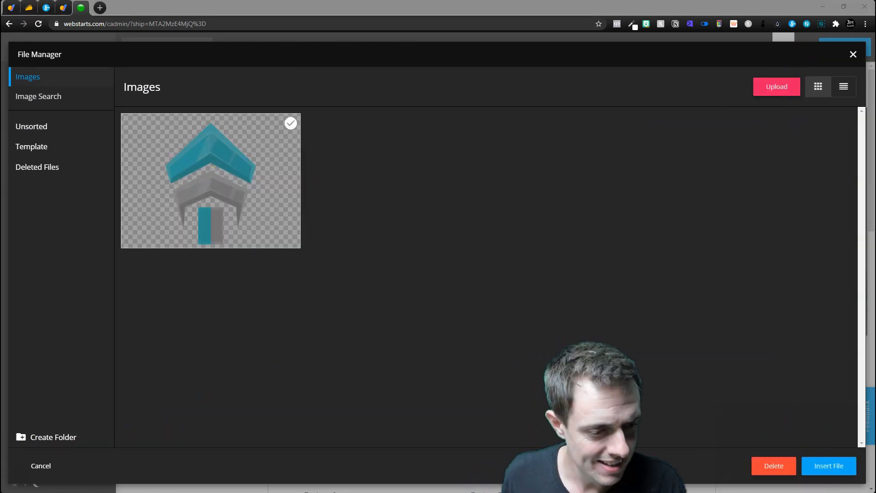
click(828, 466)
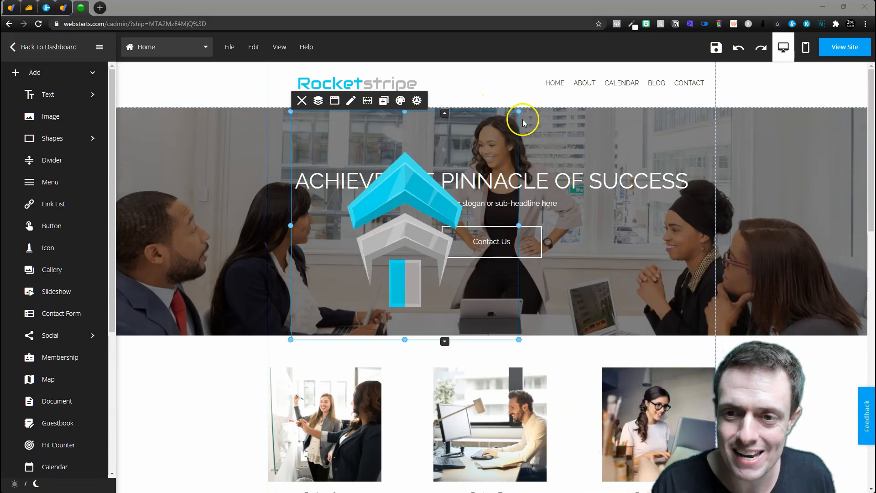
Shrink the inserted logo image to header size and place it directly before the Rocketstripe title
drag(518, 111, 352, 92)
click(345, 87)
click(293, 85)
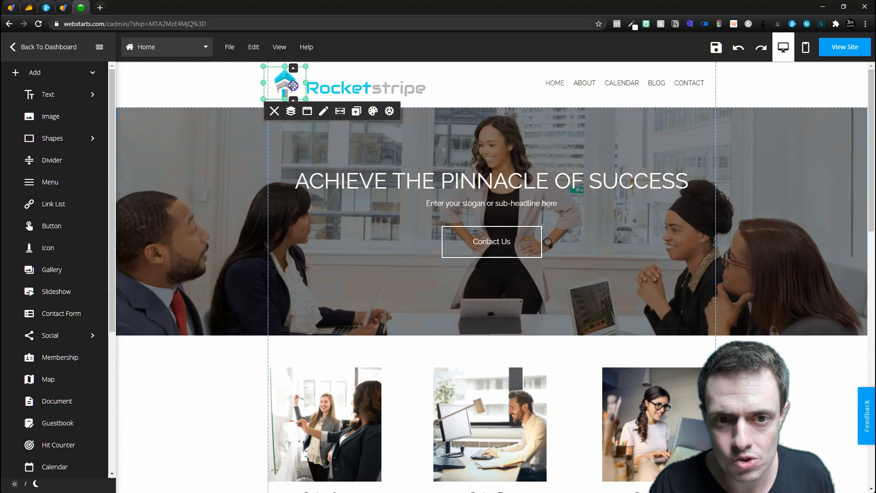
click(457, 80)
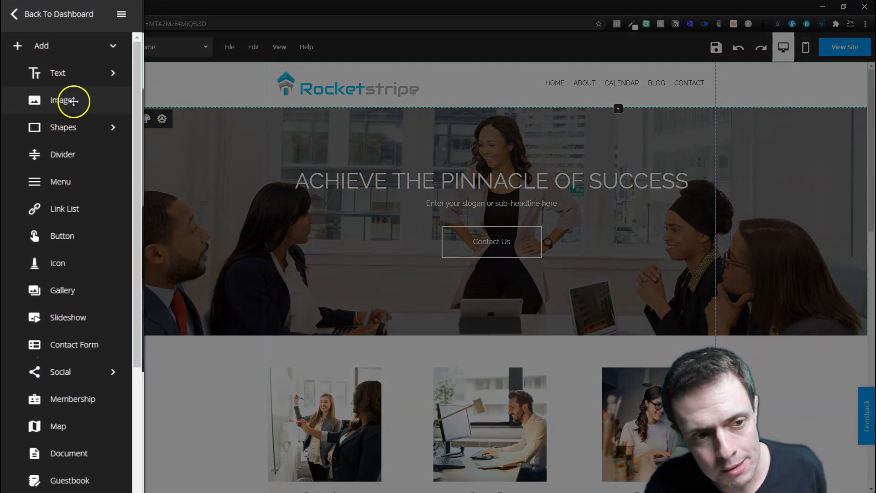
Look through the elements that can be added, examining the shapes, text styles, icon library and membership option
click(102, 128)
scroll(67, 392, down, 3)
scroll(67, 392, up, 4)
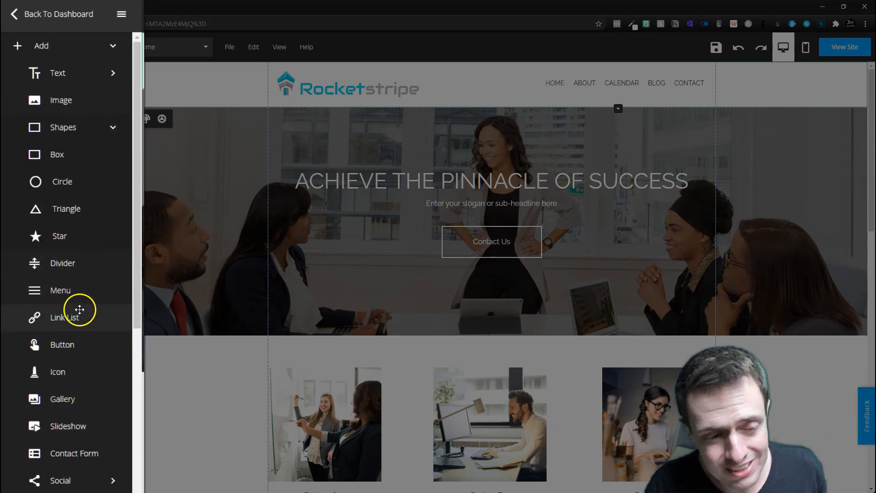
click(79, 71)
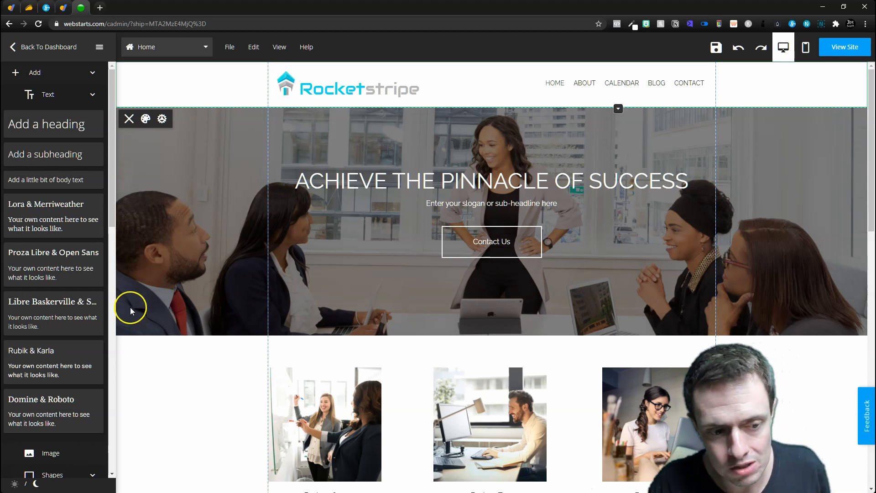
scroll(68, 283, down, 5)
scroll(62, 331, up, 5)
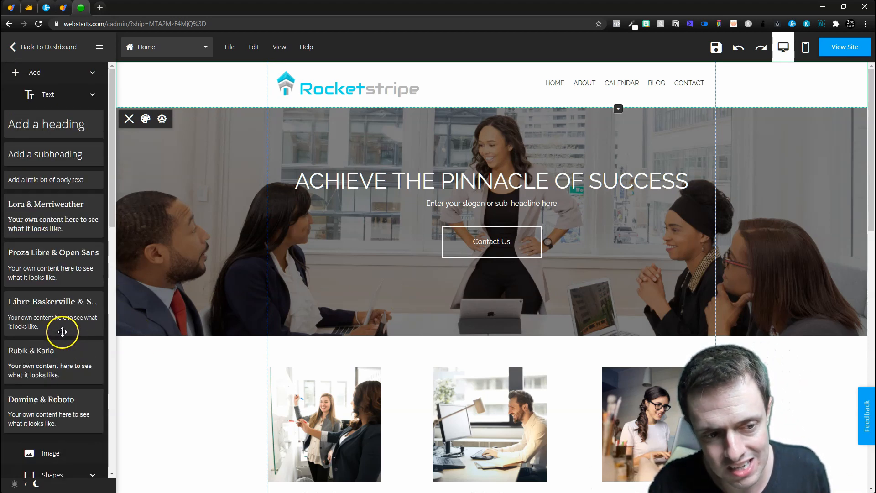
scroll(63, 331, down, 5)
click(57, 305)
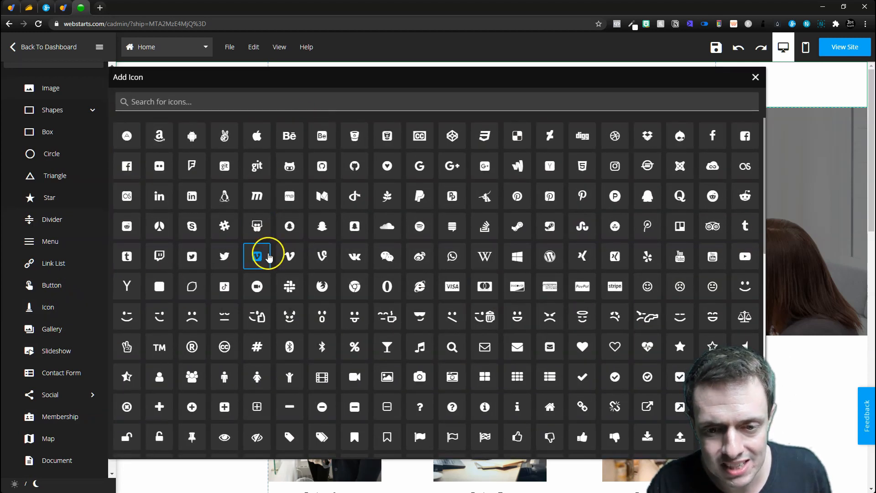
scroll(521, 308, down, 4)
click(28, 306)
scroll(48, 342, down, 2)
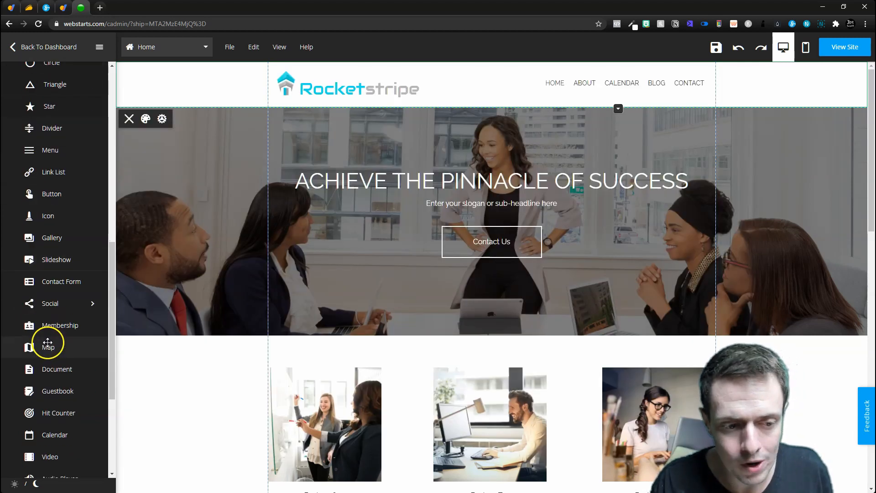
click(63, 325)
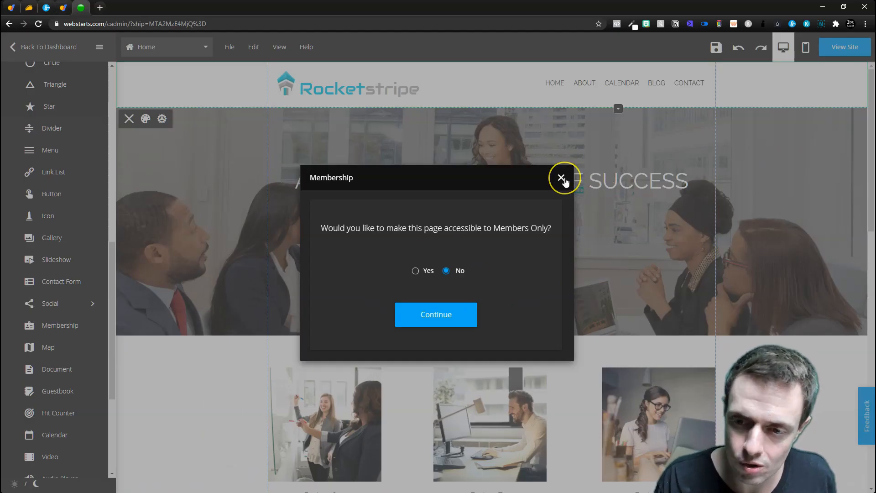
click(561, 178)
Open the Calendar page and make it accessible to members only with the Membership element
click(602, 80)
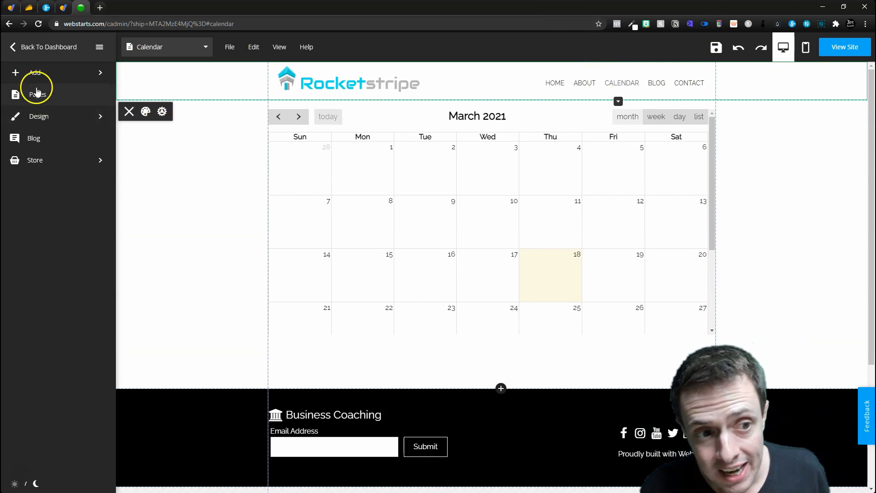
click(35, 72)
scroll(51, 274, down, 5)
click(58, 267)
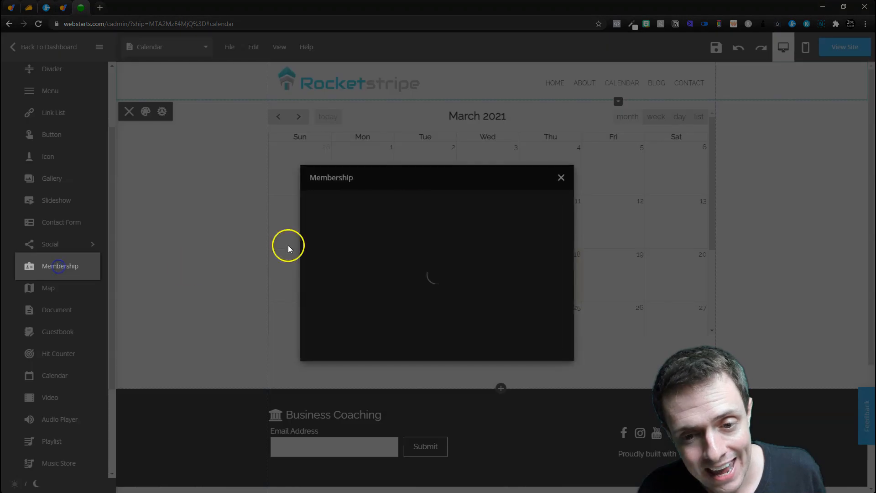
click(415, 271)
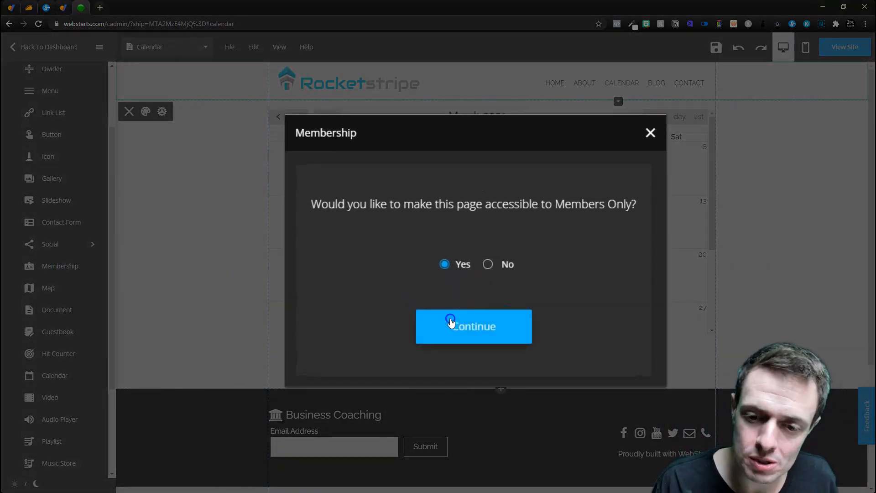
click(450, 322)
Set the members home page to Calendar and choose manual approval of new members
click(468, 258)
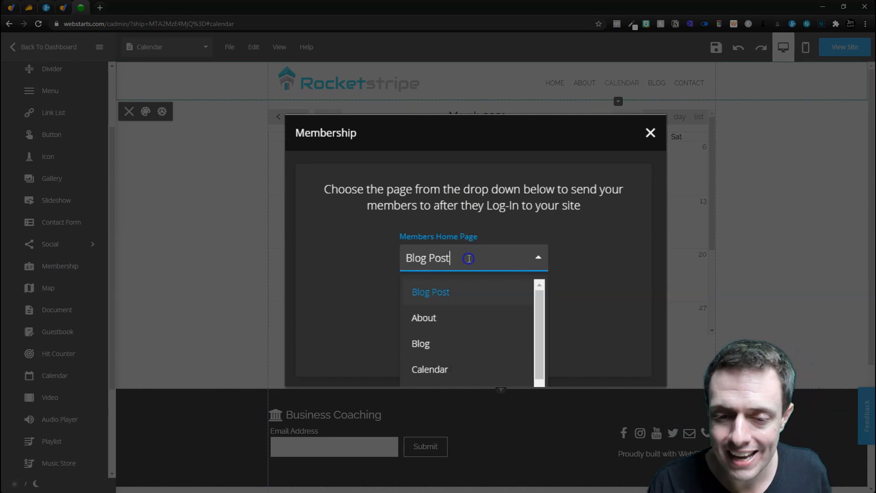
click(474, 362)
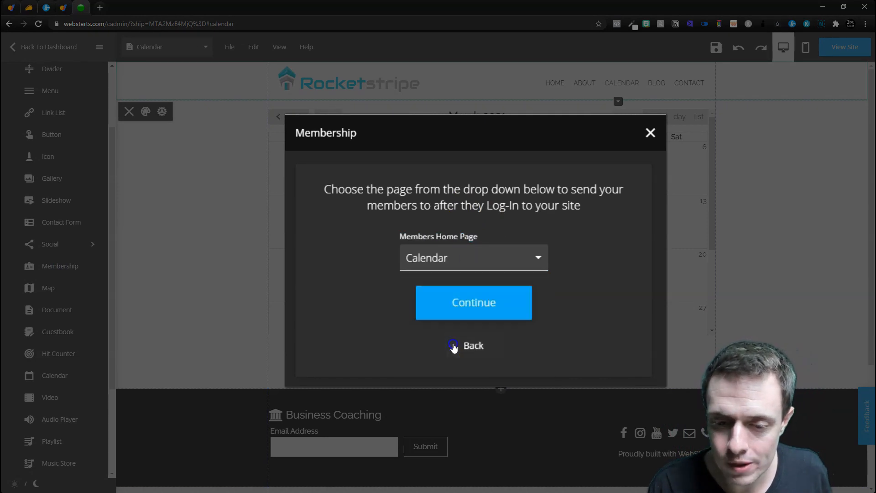
click(477, 307)
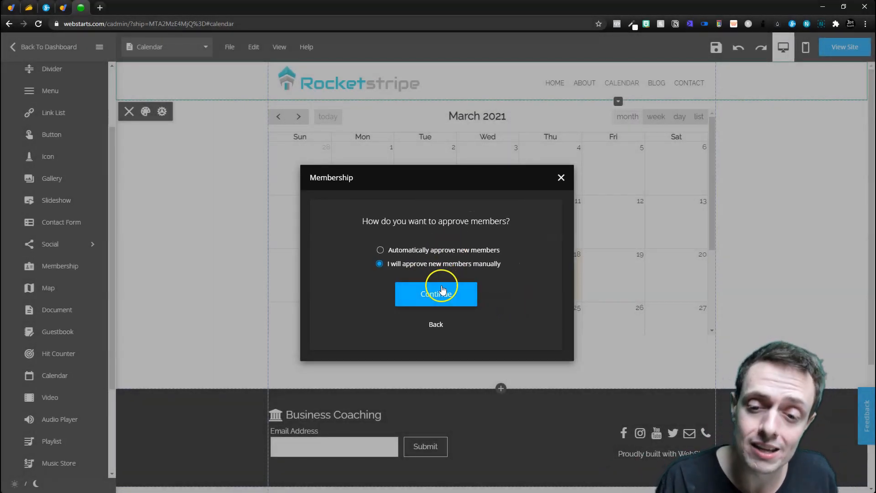
Place the Sign Up | Log In links below the calendar, above the footer
drag(532, 376, 510, 372)
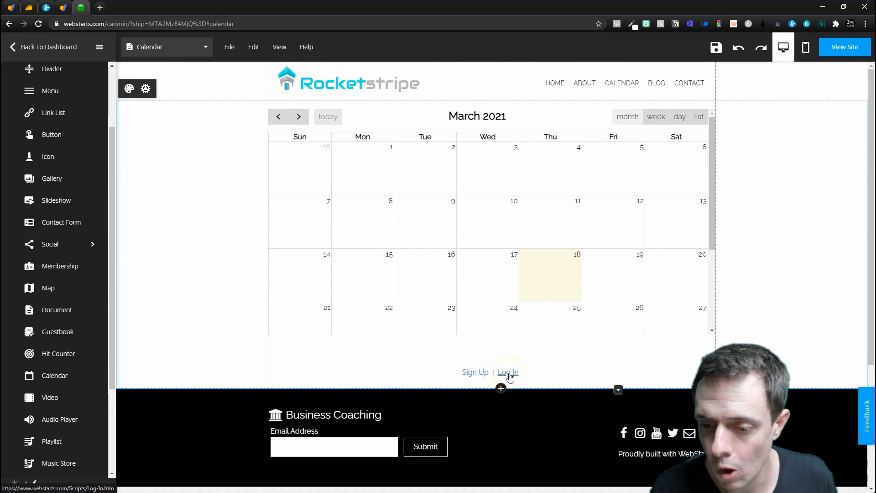
click(522, 344)
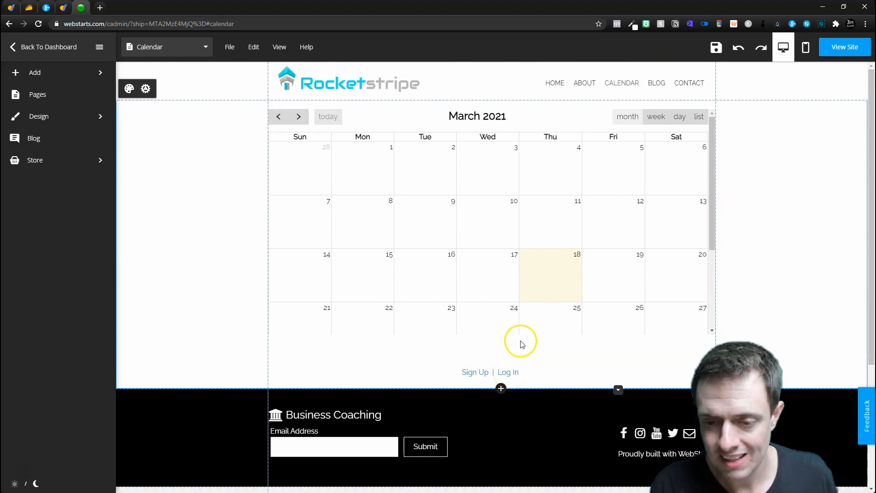
Open the About page and replace its round image with the photo of a man in a blue suit from the image search
click(181, 49)
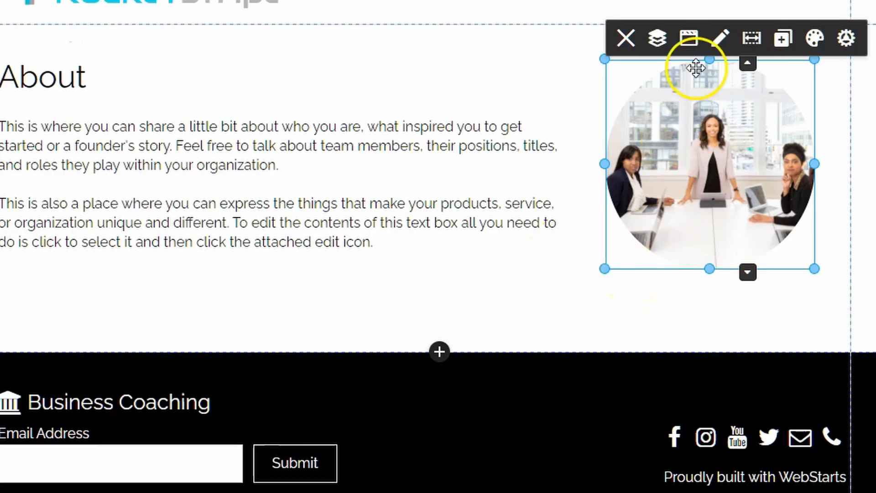
click(647, 107)
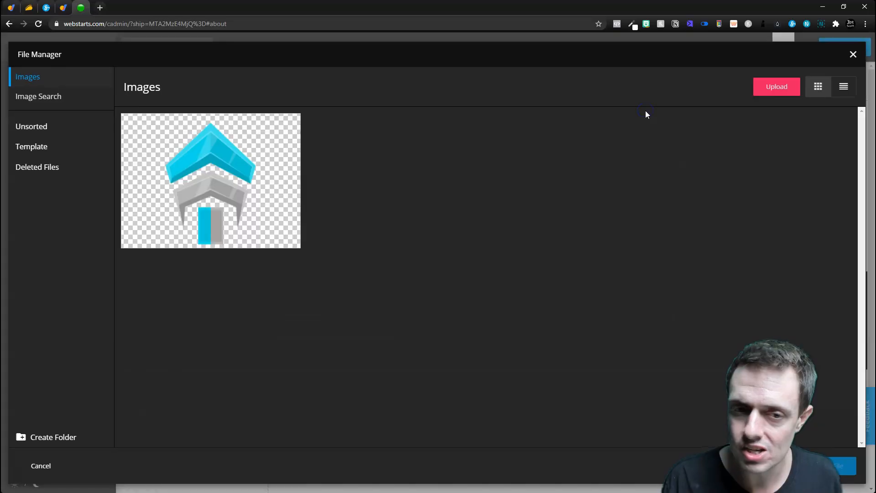
click(40, 101)
scroll(479, 219, down, 3)
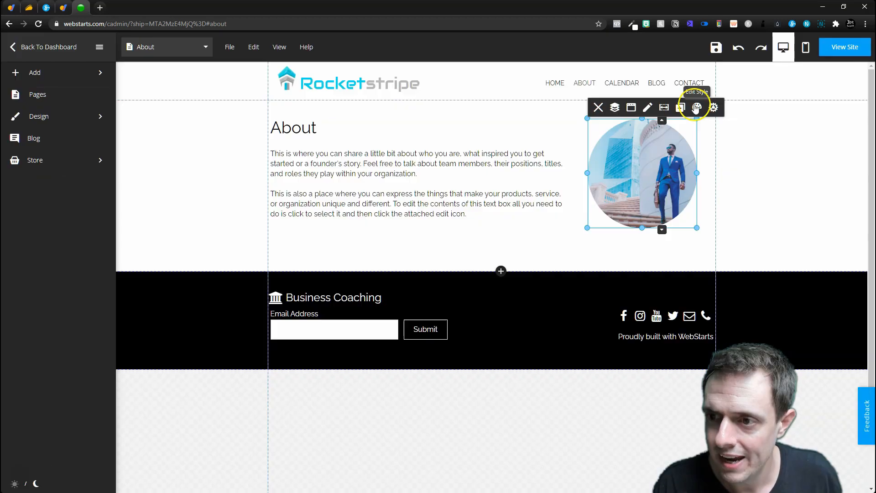
Change the About image to a square style with a white border and shadow, and shift it slightly beside the text
click(696, 107)
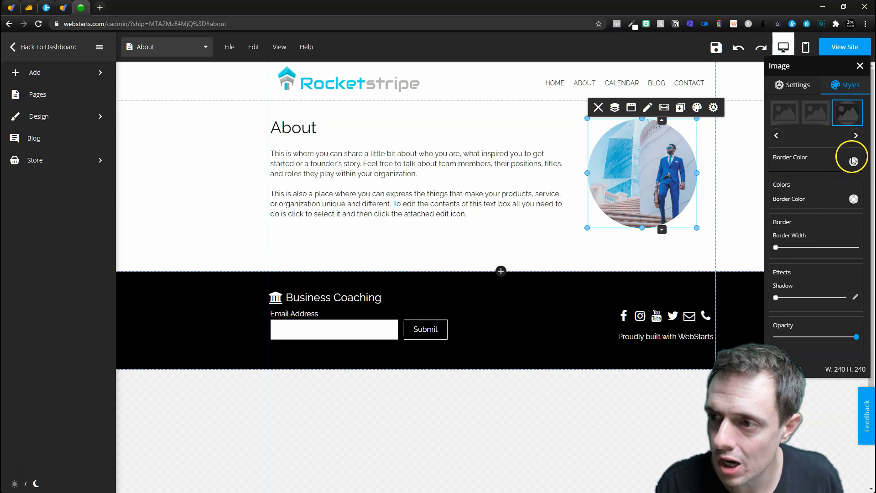
click(821, 116)
click(785, 117)
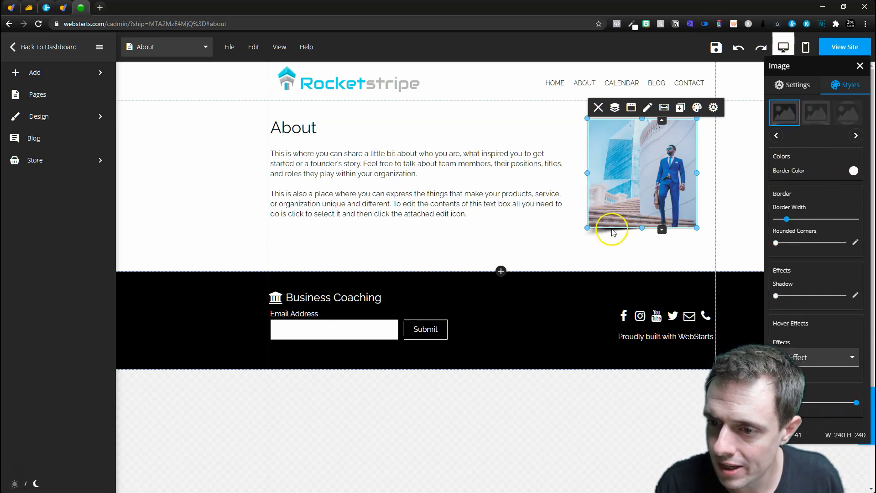
click(855, 136)
drag(666, 166, 659, 174)
drag(745, 201, 738, 192)
click(698, 307)
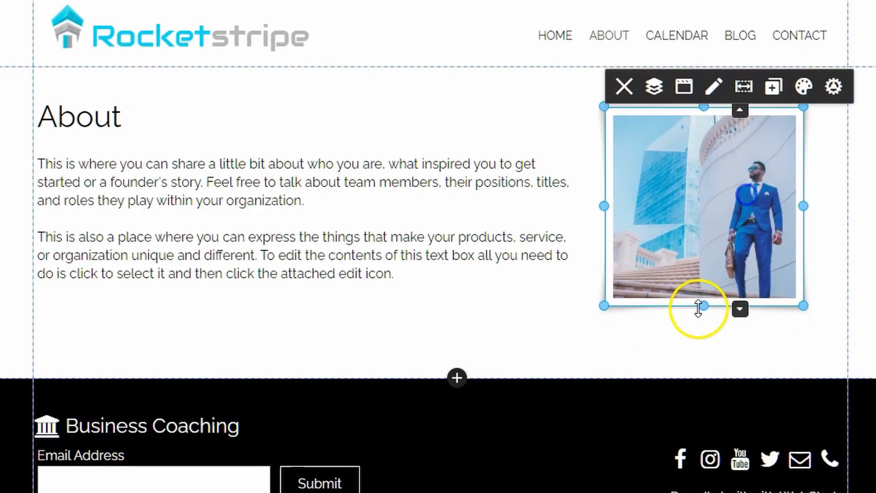
double_click(444, 140)
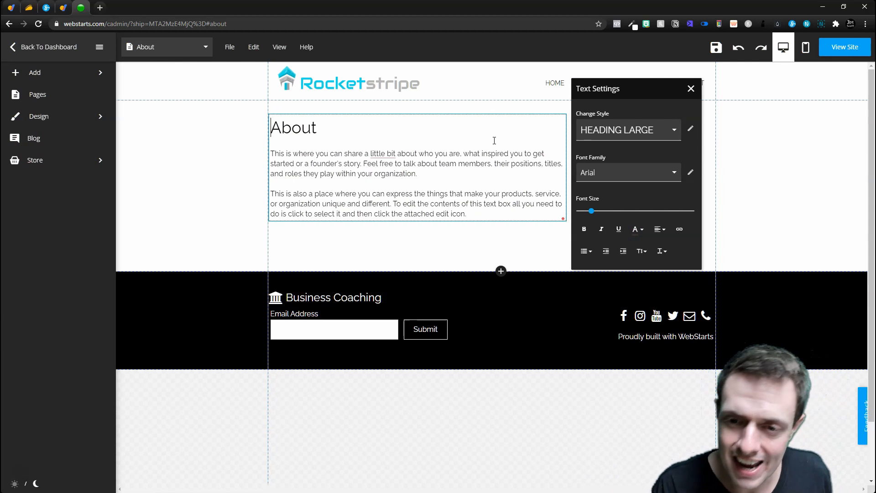
click(492, 238)
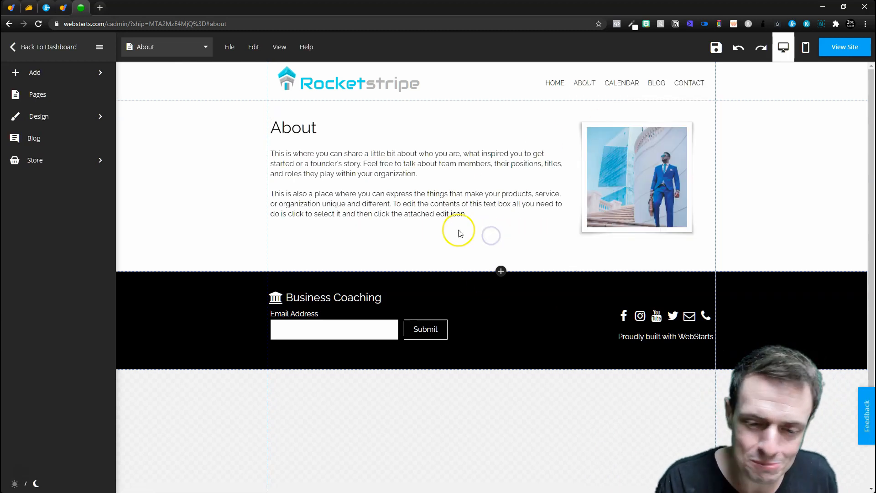
Add a Social Bar above the footer with facebook.com/rocketstripe, twitter.com/rocketstripe, linkedin.com/rocketstripe and the contact's e-mail
click(48, 117)
click(53, 182)
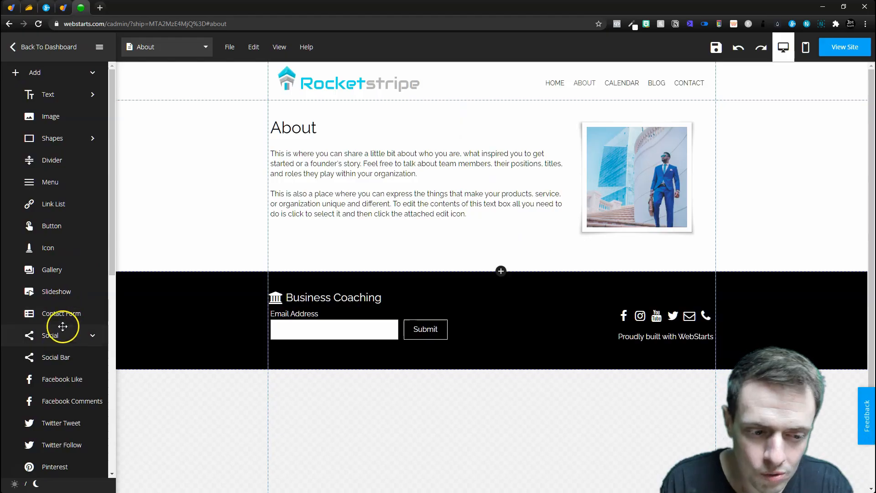
scroll(57, 351, down, 3)
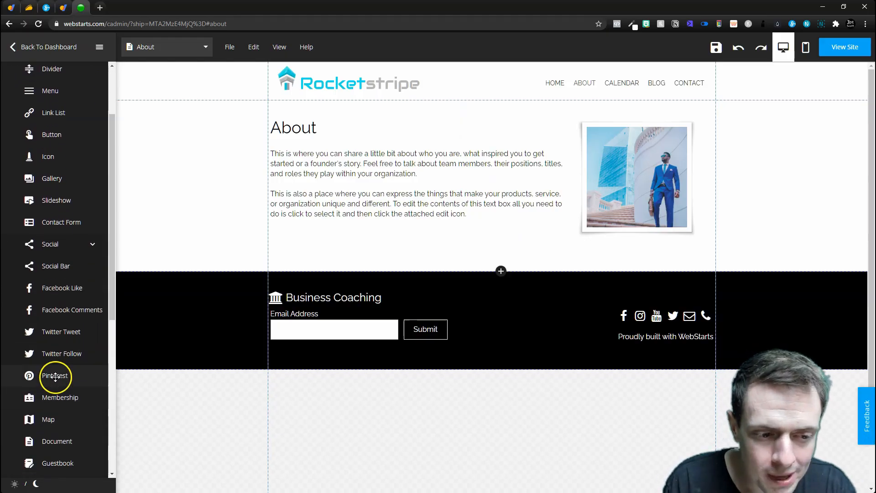
click(49, 265)
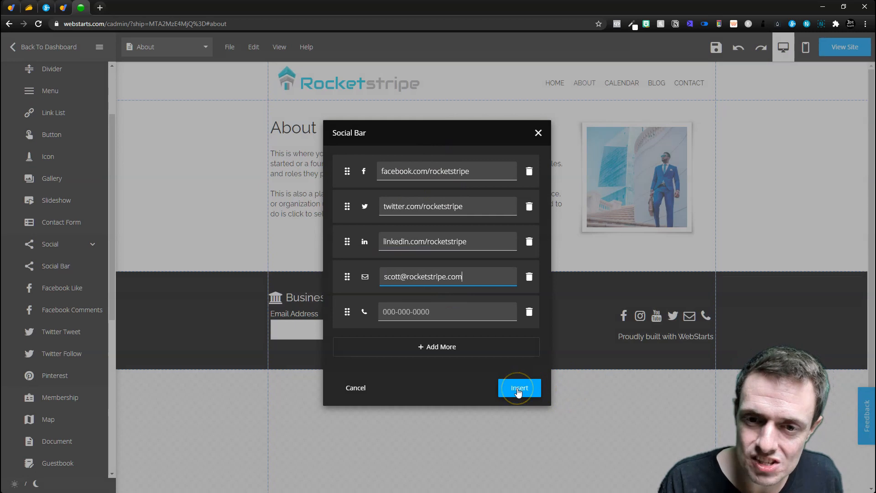
click(519, 388)
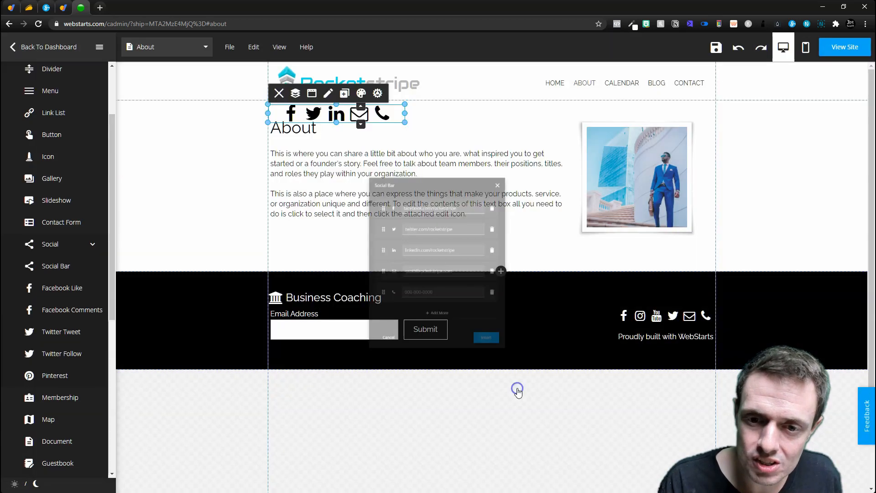
drag(371, 121, 539, 395)
drag(514, 253, 511, 374)
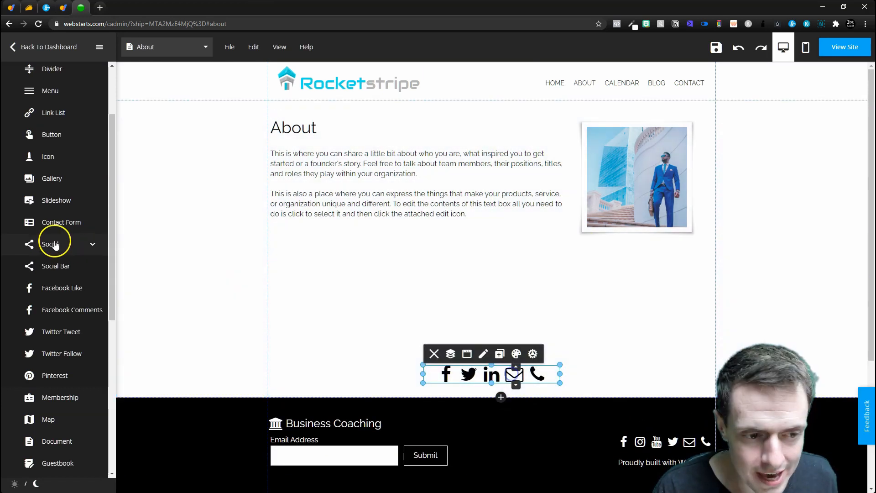
Try out a Facebook Like button beside the About heading
scroll(59, 273, down, 2)
click(64, 201)
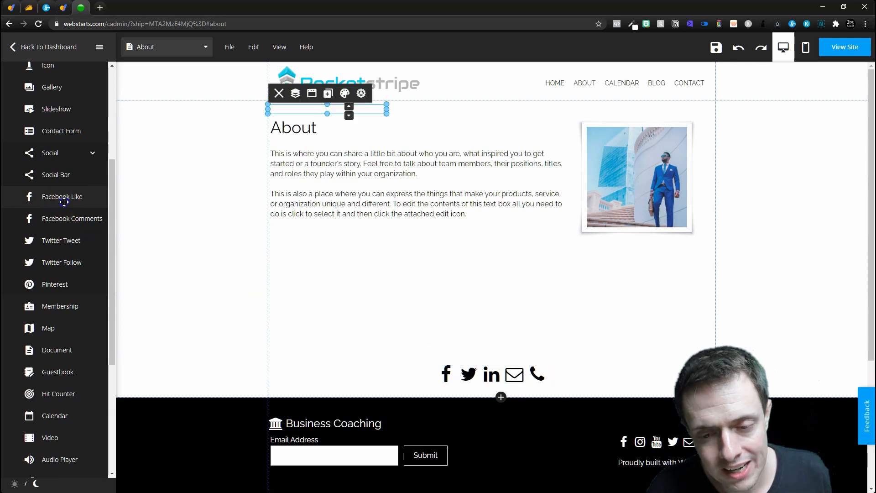
drag(324, 110, 386, 127)
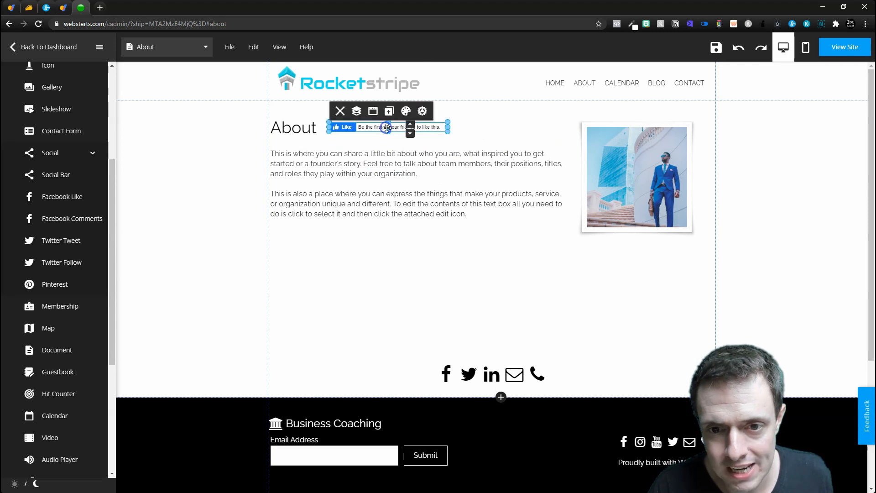
Look through the remaining elements, examining the Music Store's album form, payment settings and statistics, and the Music Playlist dialog
scroll(62, 345, down, 1)
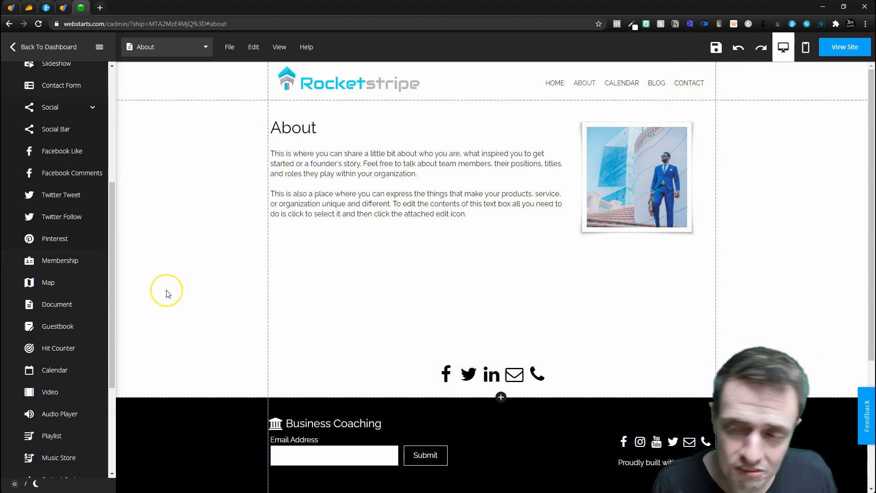
scroll(71, 315, up, 5)
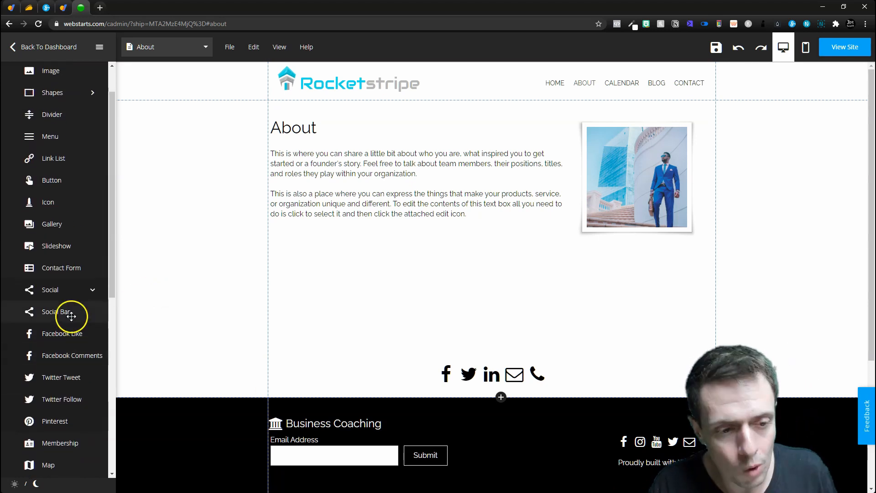
scroll(63, 179, down, 9)
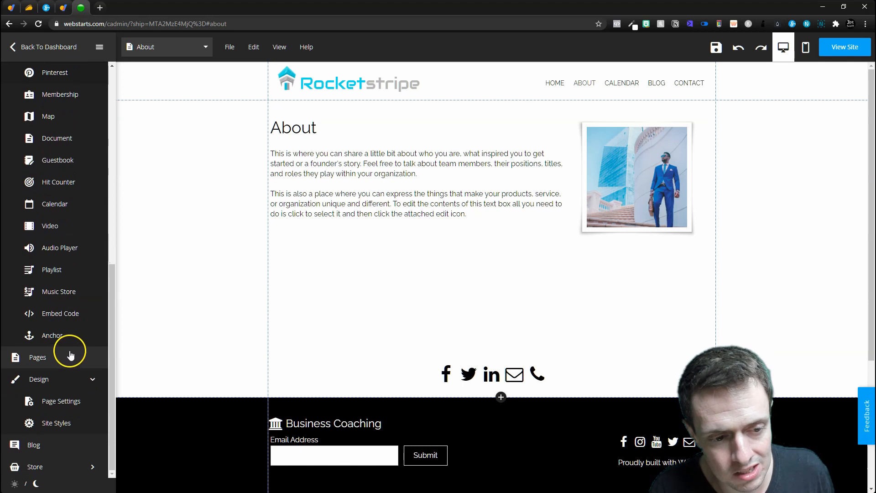
click(54, 291)
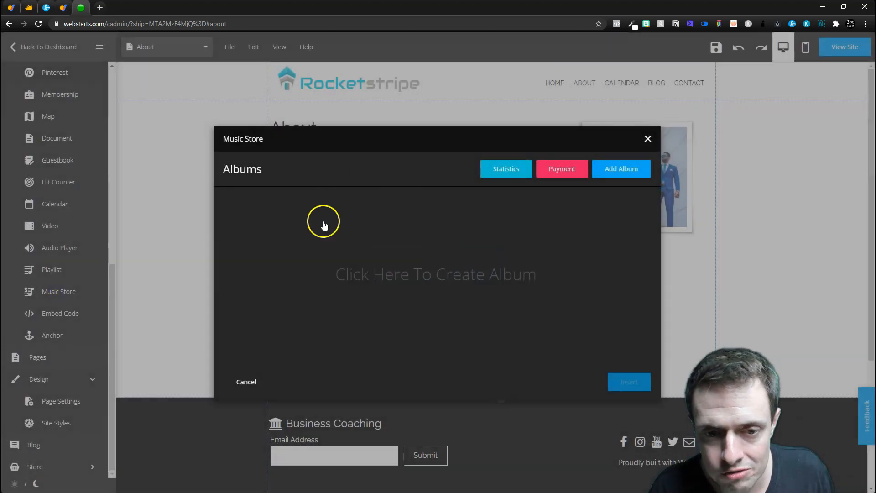
click(623, 182)
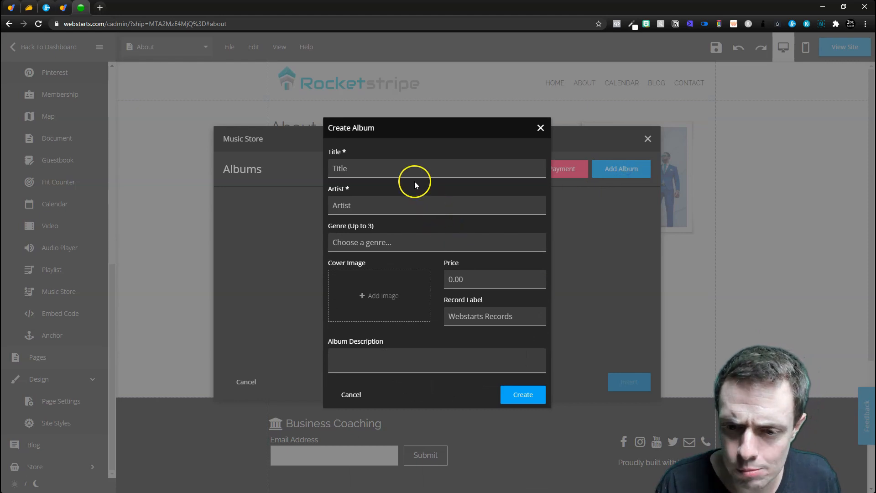
click(543, 128)
click(562, 170)
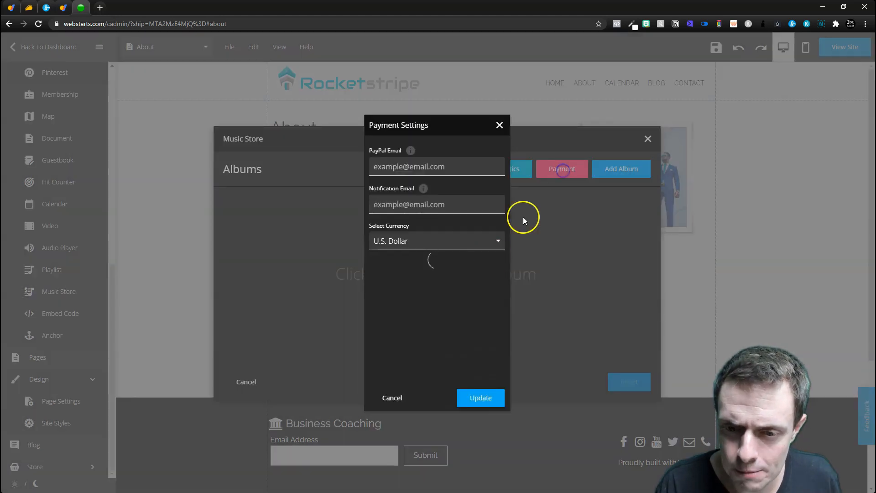
click(499, 125)
click(498, 177)
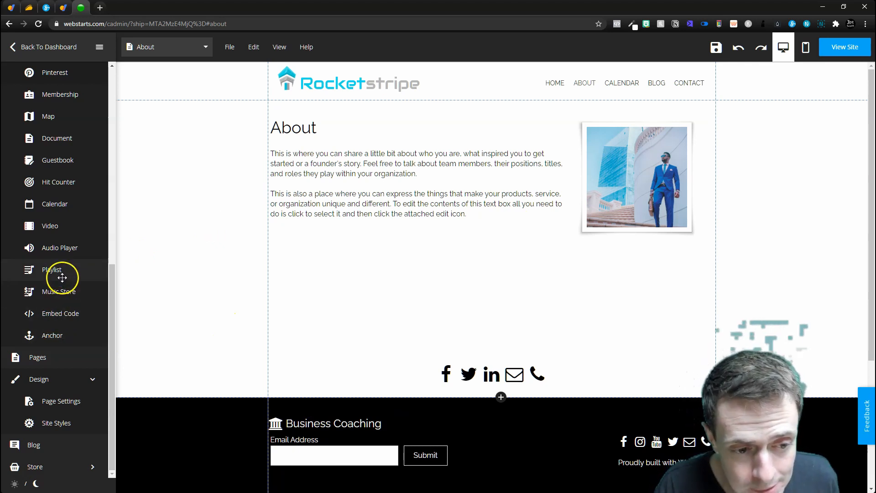
drag(61, 269, 446, 223)
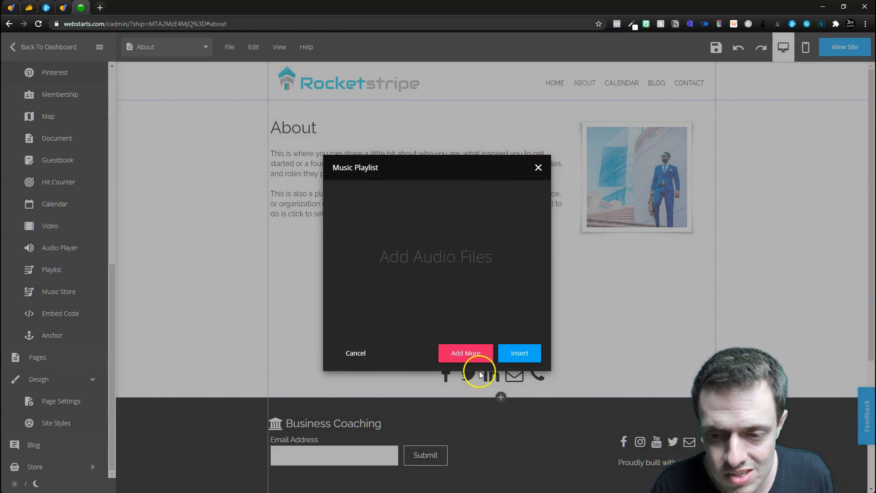
click(470, 358)
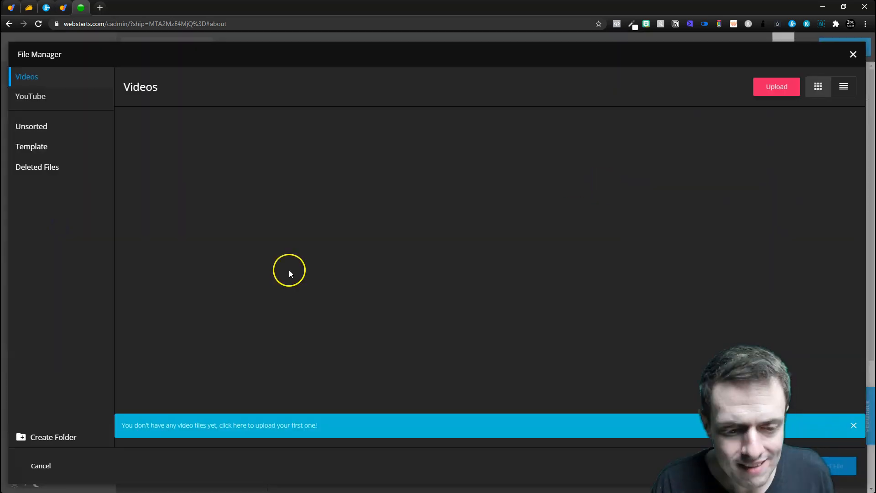
Browse the suggested YouTube videos available for the Video element
click(36, 98)
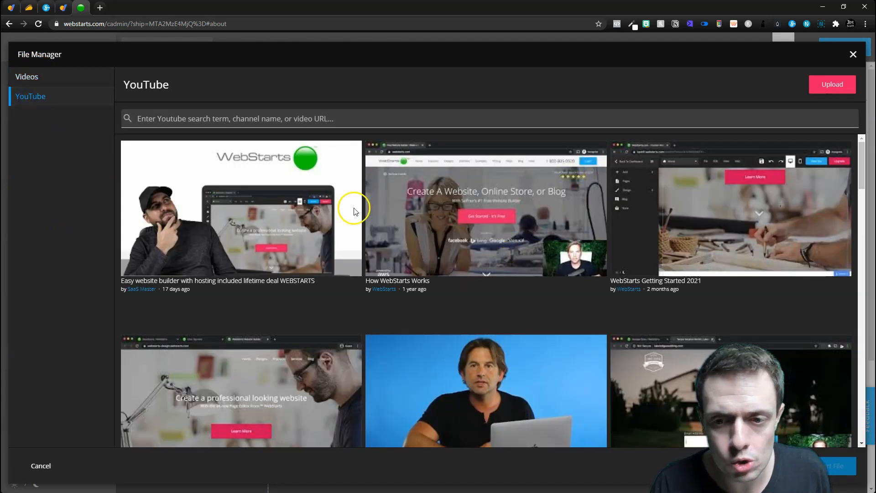
scroll(486, 277, down, 1)
scroll(486, 277, up, 1)
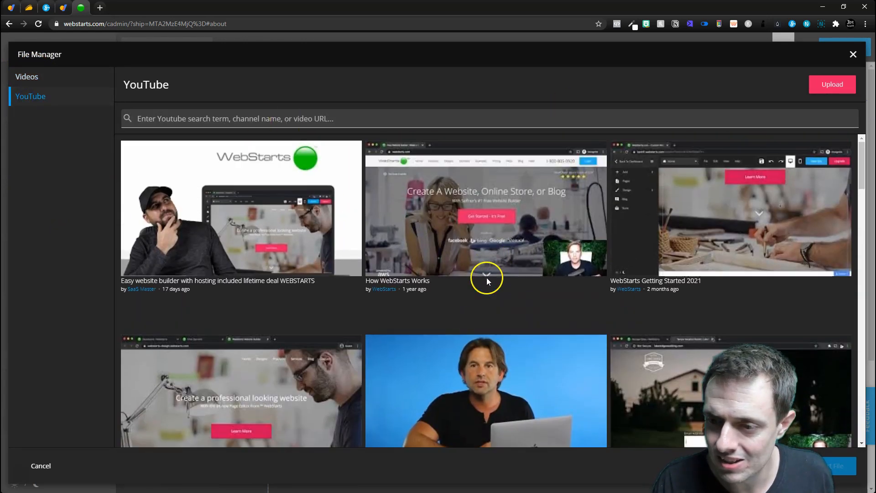
scroll(416, 274, down, 4)
scroll(417, 274, up, 4)
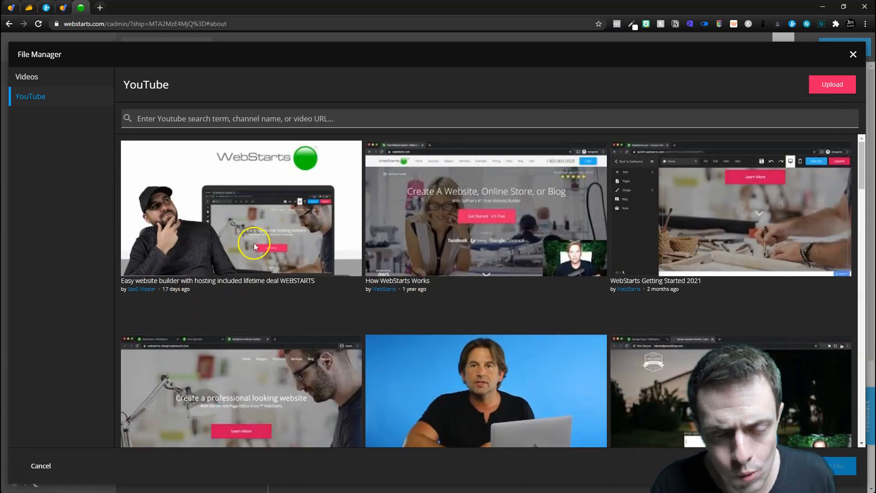
scroll(258, 265, down, 1)
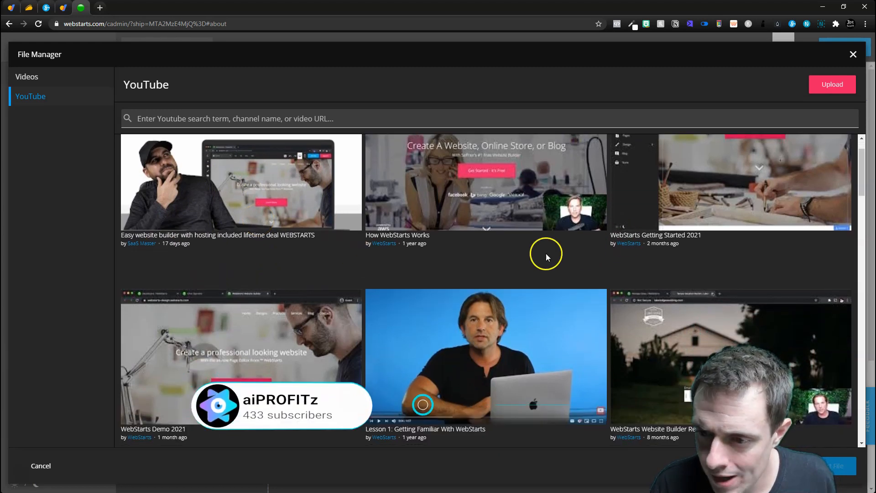
scroll(457, 313, down, 3)
scroll(591, 313, up, 4)
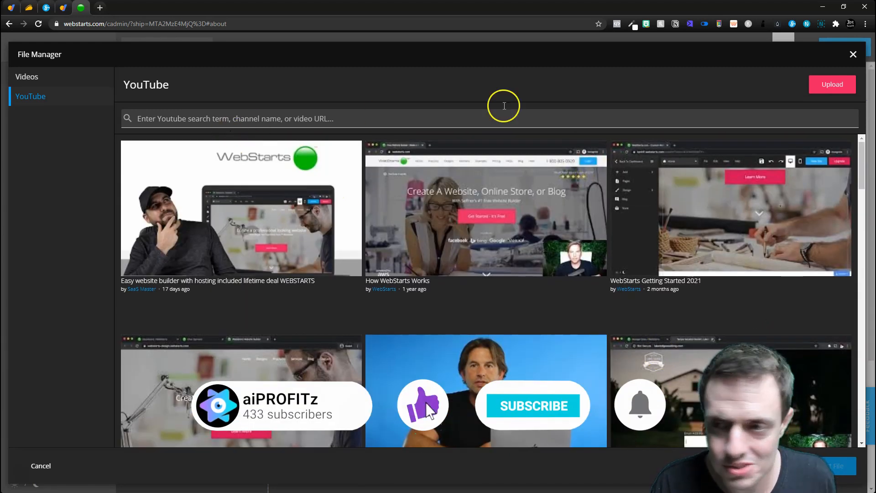
scroll(688, 236, down, 13)
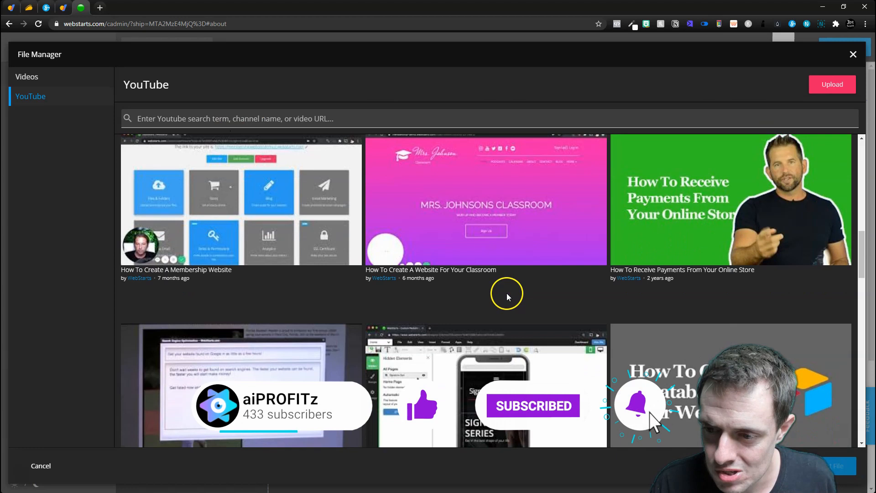
scroll(372, 320, up, 15)
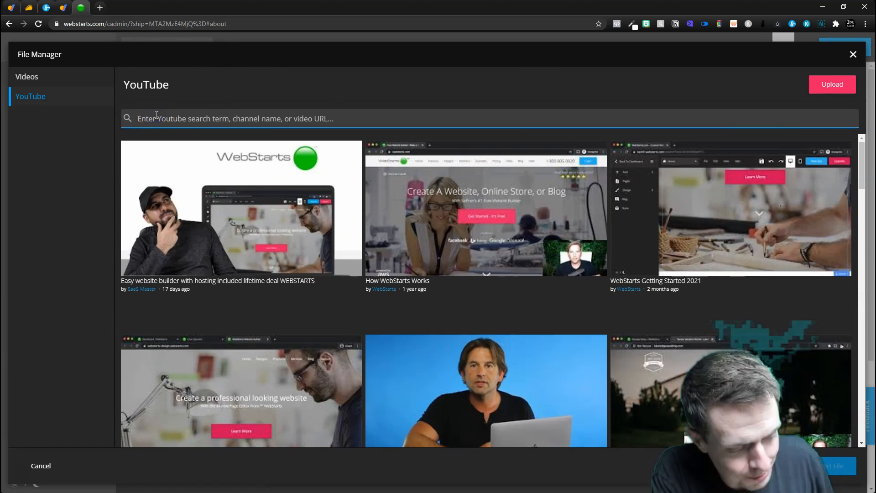
Search YouTube for aiprofitz and insert the video "Build A Restaurant Website With WebWave [Webwave Demo]"
text(aiporfitz)
click(308, 176)
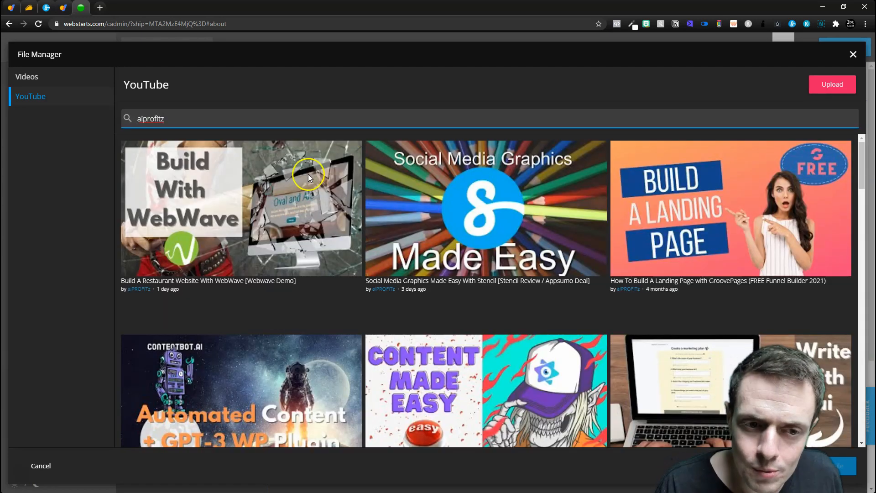
click(264, 258)
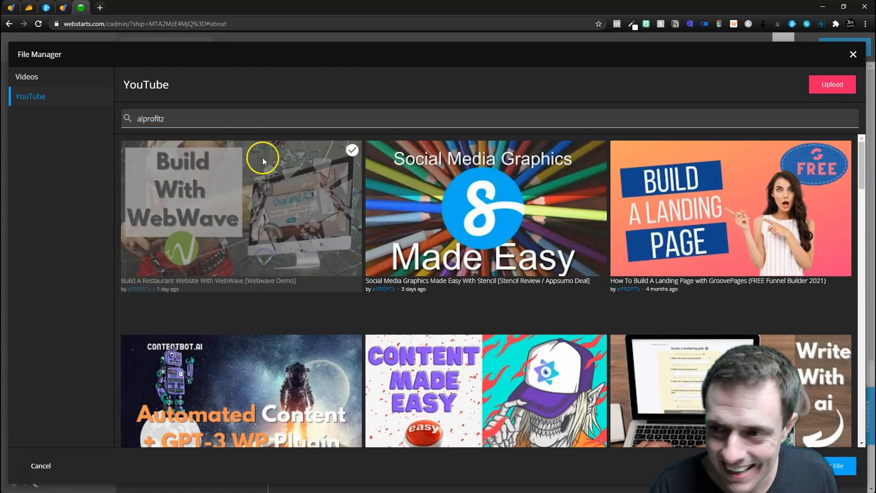
click(840, 465)
Position the video centred below the About text and place the social icons centred directly beneath it
drag(499, 220, 581, 323)
click(648, 381)
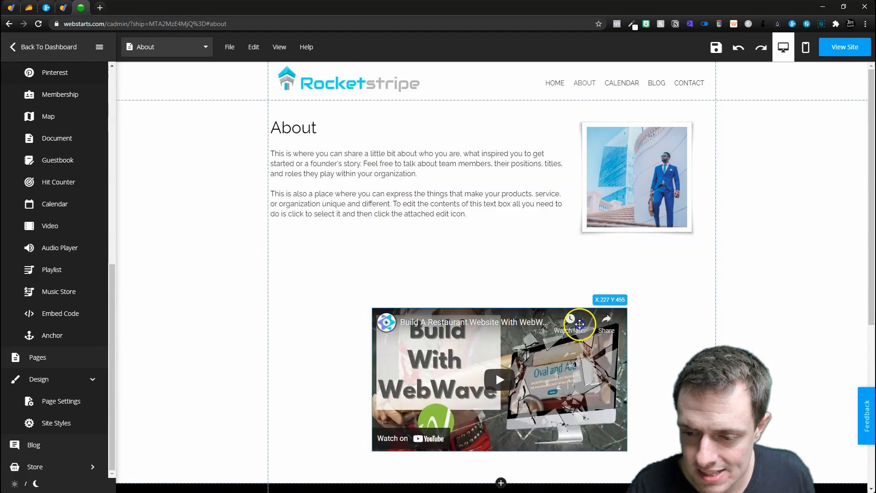
drag(494, 360, 495, 340)
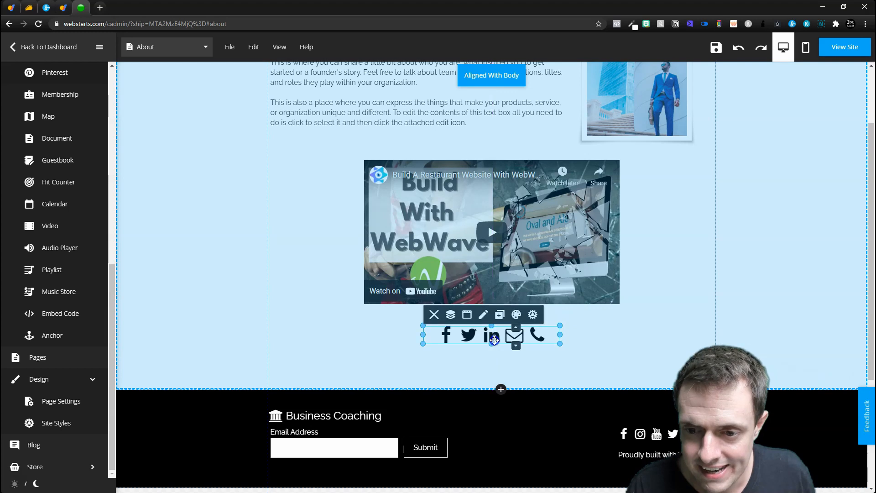
Look over the finished About page in the desktop layout and in the mobile layout
click(626, 293)
scroll(539, 370, up, 2)
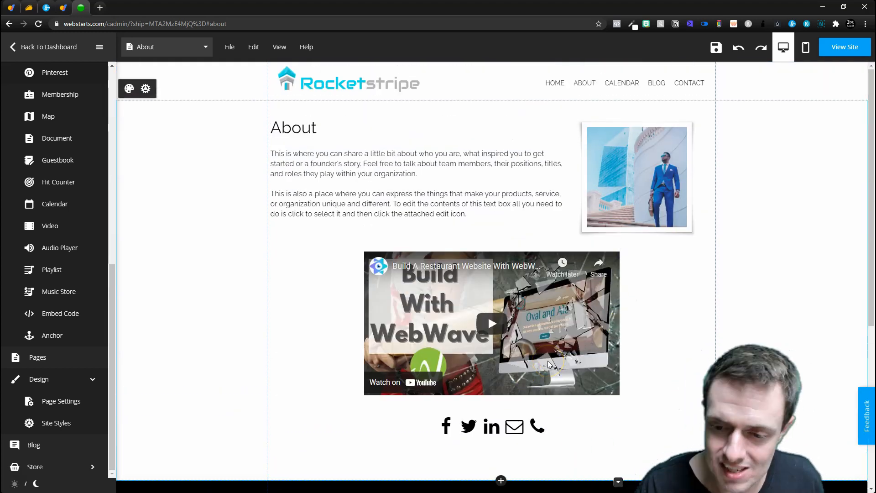
scroll(548, 360, down, 3)
scroll(546, 358, up, 2)
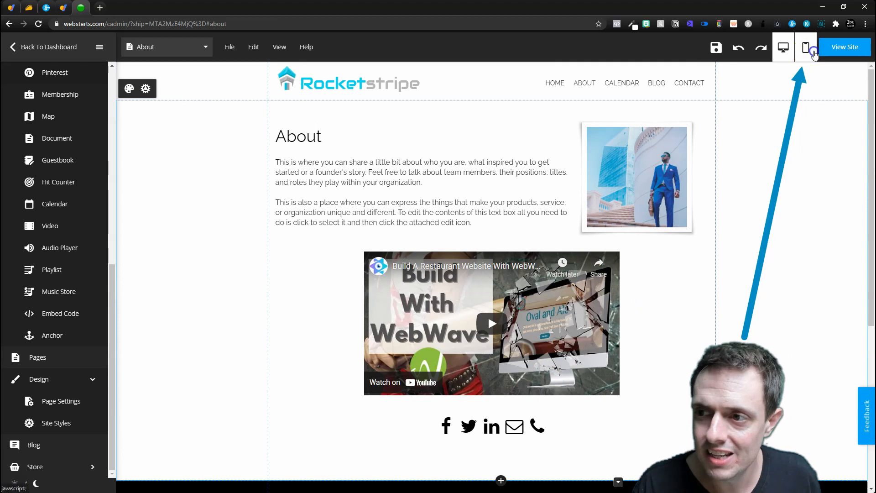
click(805, 47)
scroll(504, 307, down, 10)
scroll(504, 307, up, 12)
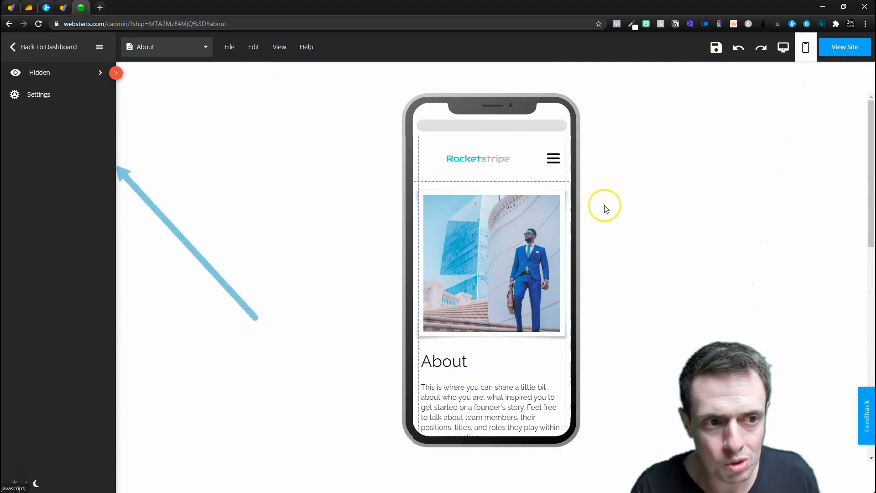
Show the hidden YouTube video, Social Bar and rocketstripe-logo-kit.png elements in the About page's mobile layout
click(22, 76)
click(36, 199)
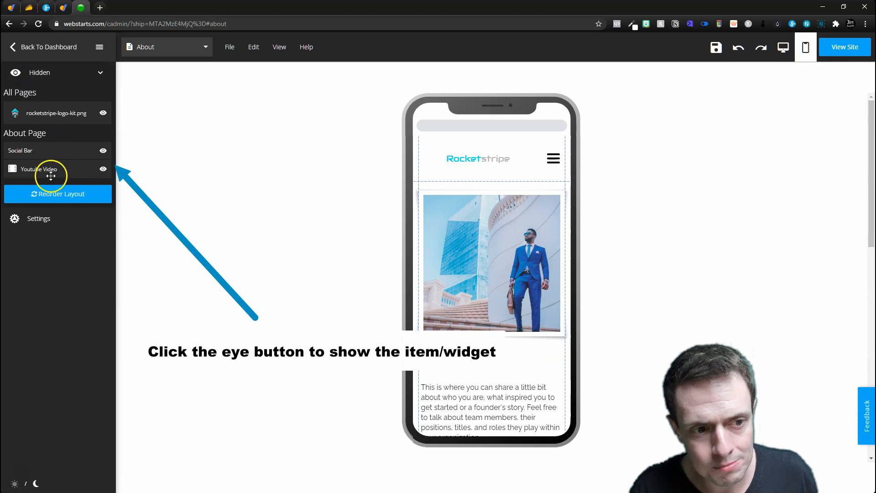
click(103, 169)
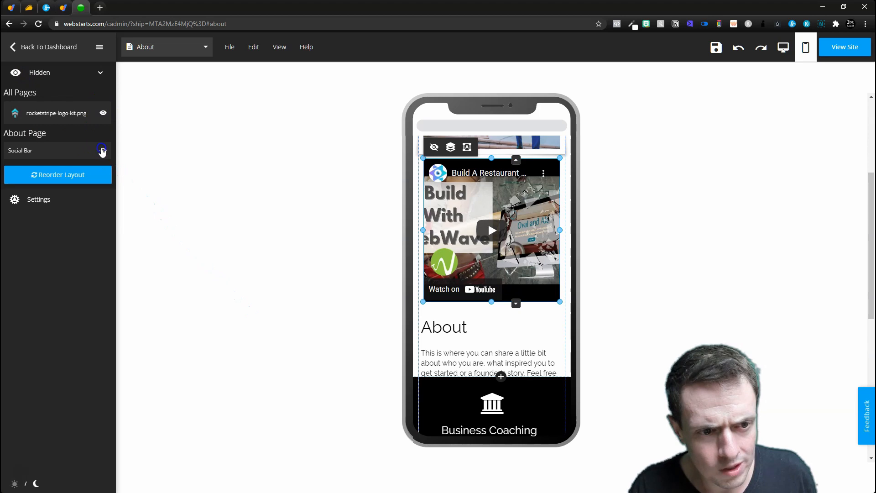
click(103, 150)
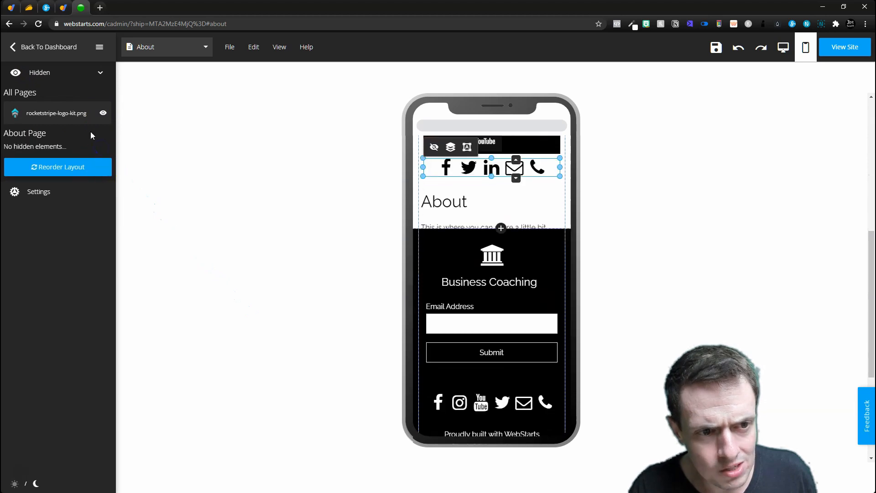
click(107, 116)
Rearrange the mobile About page so the heading and text come first, followed by the photo, the video and the social icons
drag(495, 206, 490, 368)
scroll(502, 319, up, 3)
drag(508, 276, 507, 302)
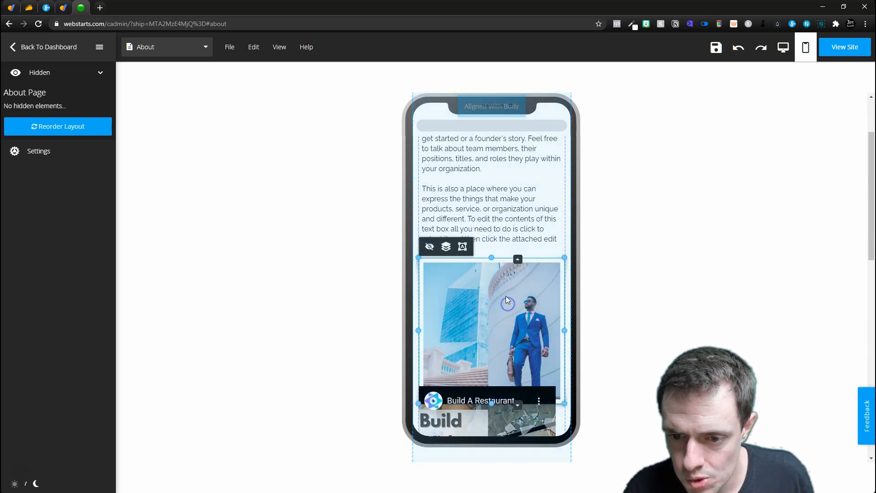
scroll(505, 295, down, 5)
click(506, 302)
mouse_move(506, 213)
mouse_down()
mouse_move(504, 257)
mouse_move(512, 226)
mouse_up()
scroll(510, 246, up, 4)
scroll(512, 228, up, 5)
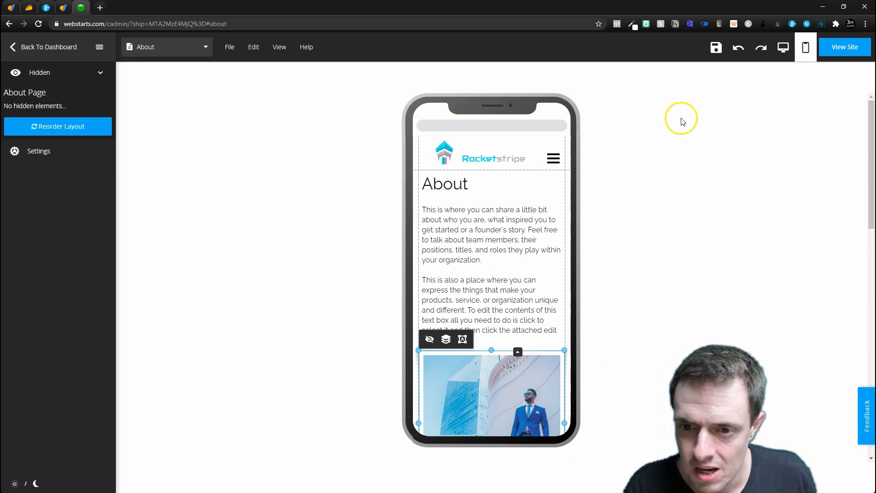
scroll(526, 172, down, 10)
scroll(506, 264, up, 3)
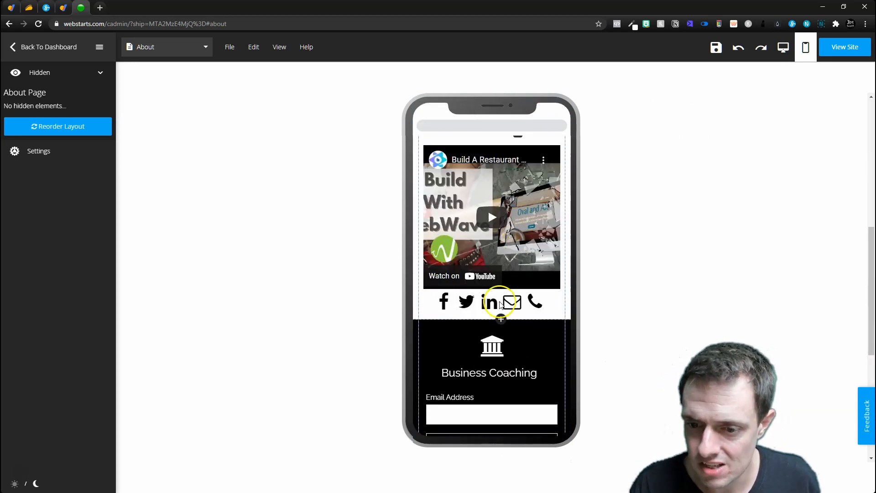
scroll(501, 305, up, 5)
scroll(520, 266, down, 6)
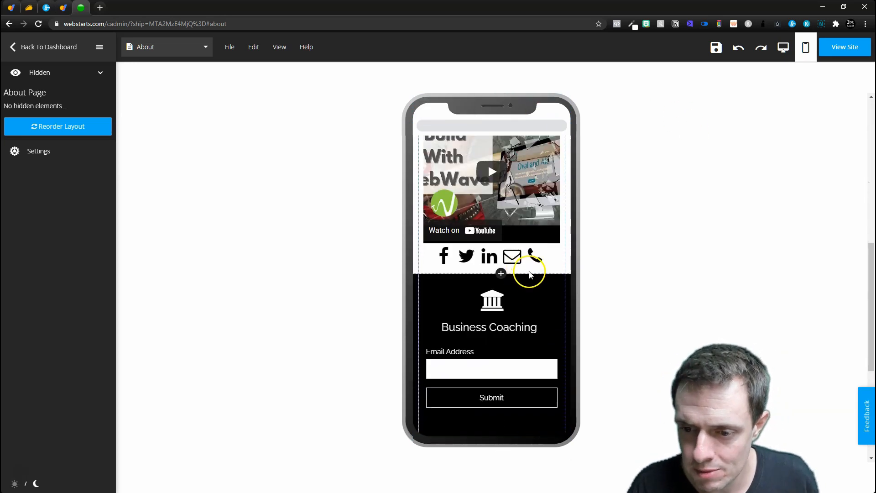
click(529, 253)
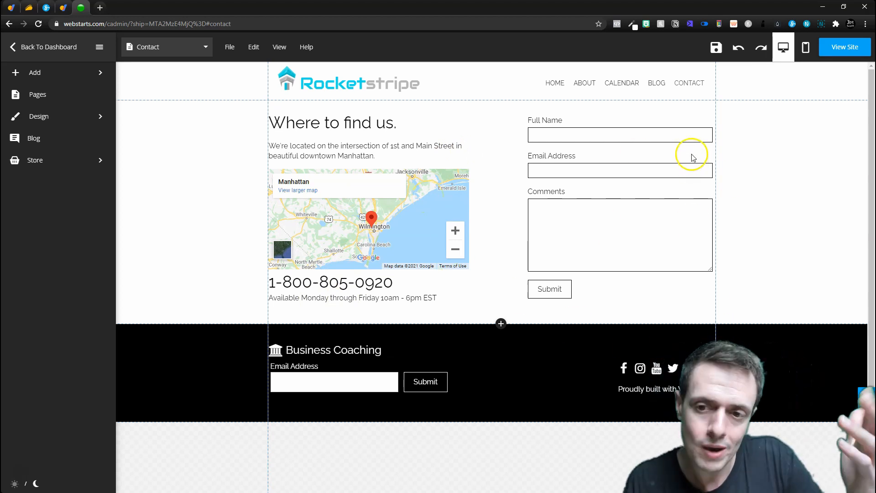
Try a Guestbook element centred between the contact details and the footer on the Contact page, and delete it again
click(51, 73)
scroll(63, 319, down, 4)
click(55, 241)
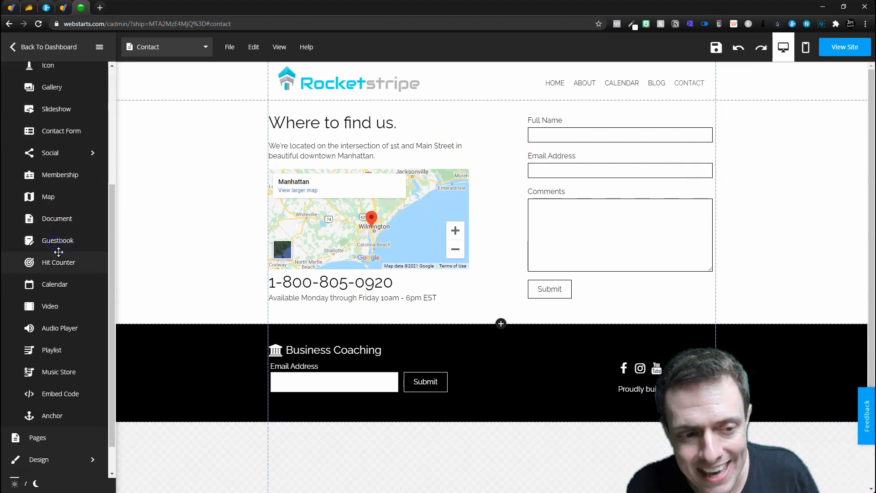
drag(383, 151, 501, 372)
scroll(593, 338, down, 3)
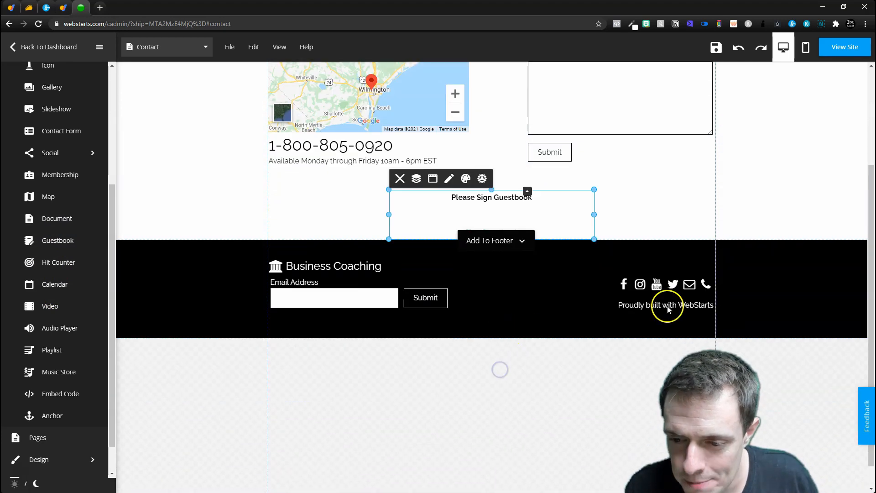
click(637, 237)
drag(472, 202, 470, 229)
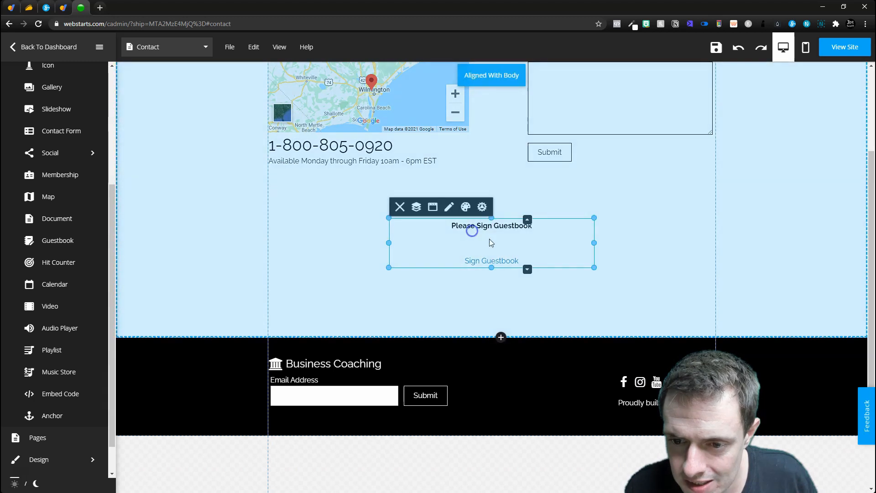
click(400, 206)
Add a Hit Counter to the Contact page and position it below the contact form, towards the form's outer edge
click(473, 291)
drag(583, 222, 694, 179)
drag(564, 338, 583, 215)
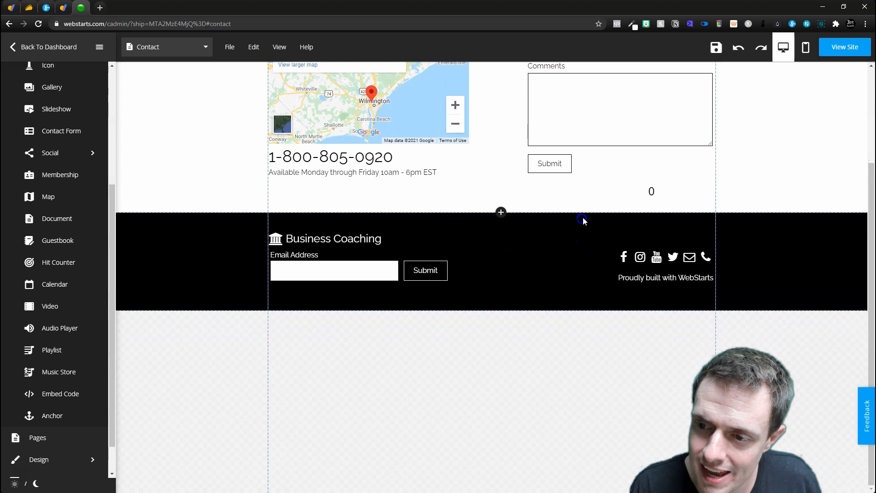
click(650, 191)
mouse_move(675, 192)
mouse_down()
mouse_move(670, 197)
mouse_move(680, 195)
mouse_up()
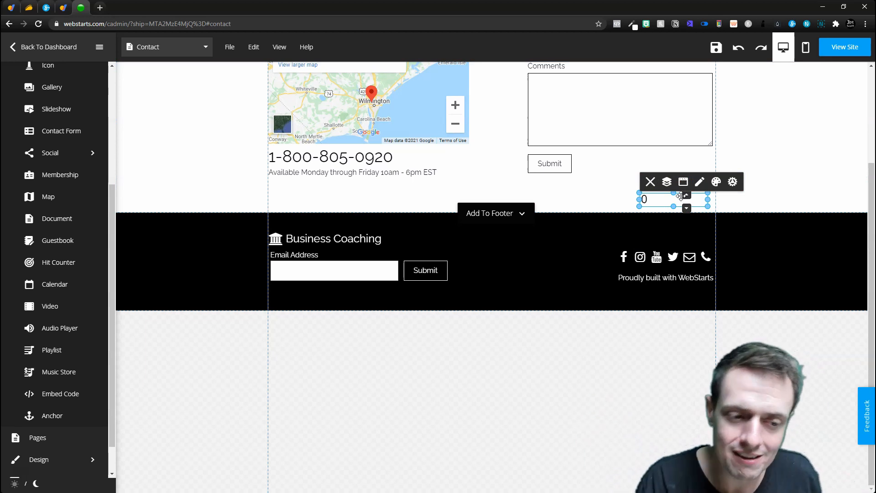
key(ctrl+z)
Try an audio player below the contact details, examine its Unsorted and Deleted Files music folders, and delete the player
click(488, 240)
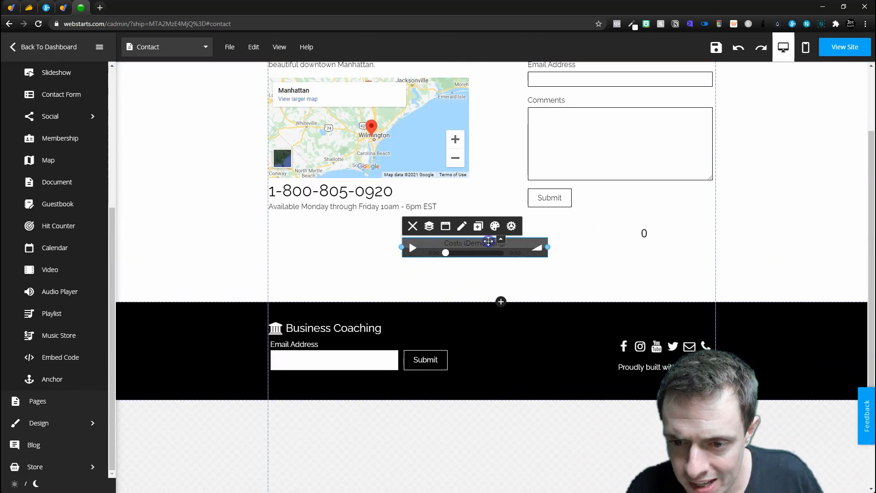
click(449, 226)
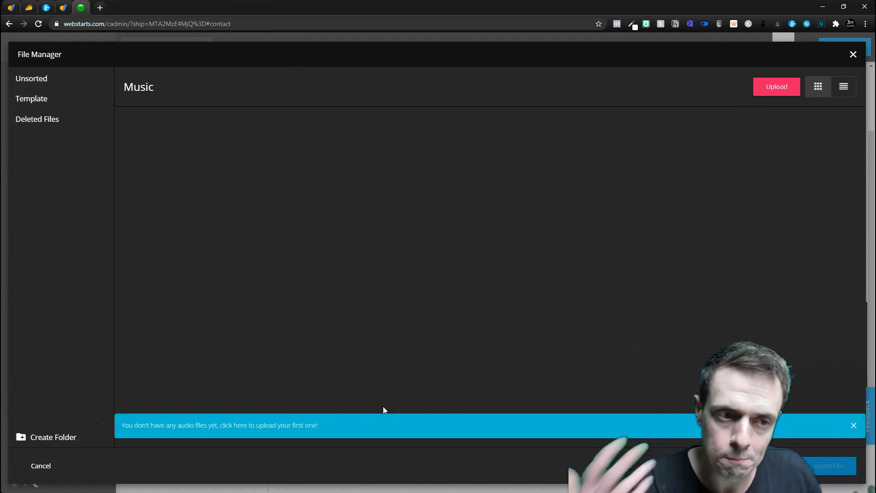
click(852, 57)
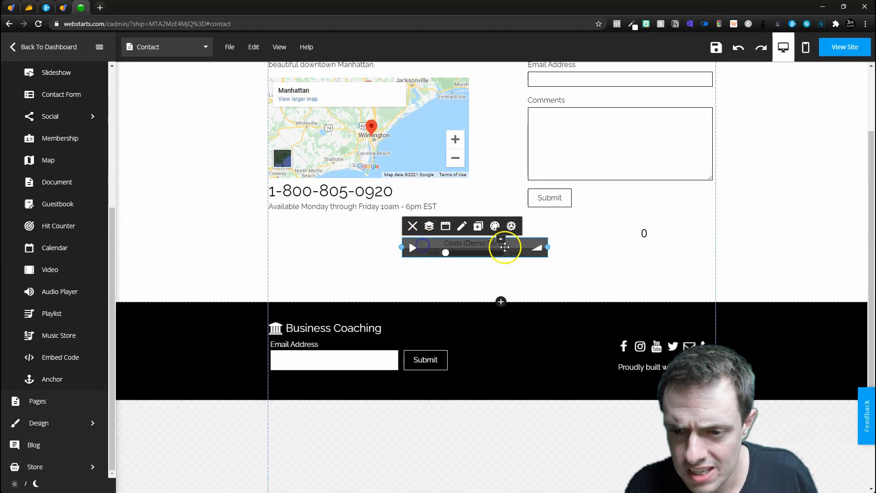
click(461, 226)
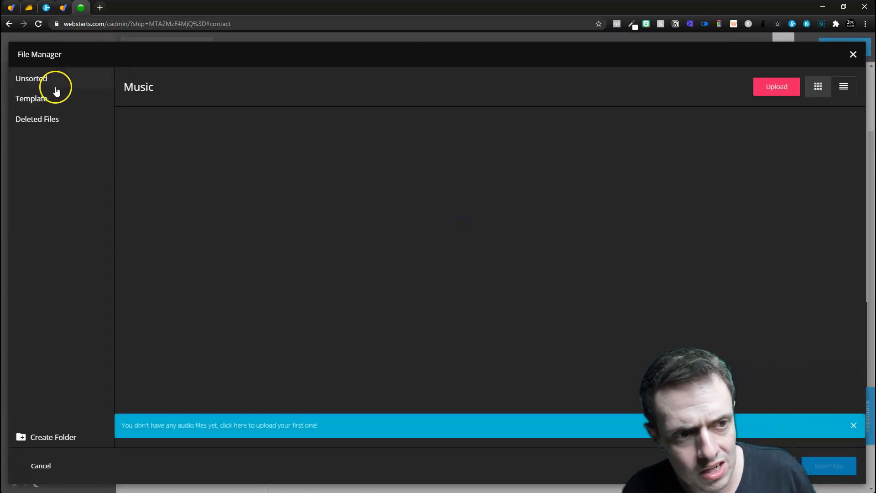
click(33, 78)
click(38, 120)
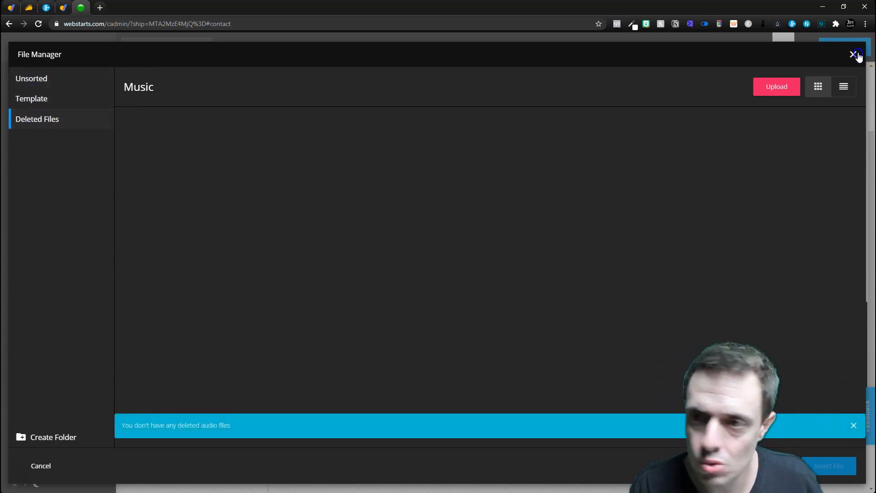
click(853, 55)
click(412, 225)
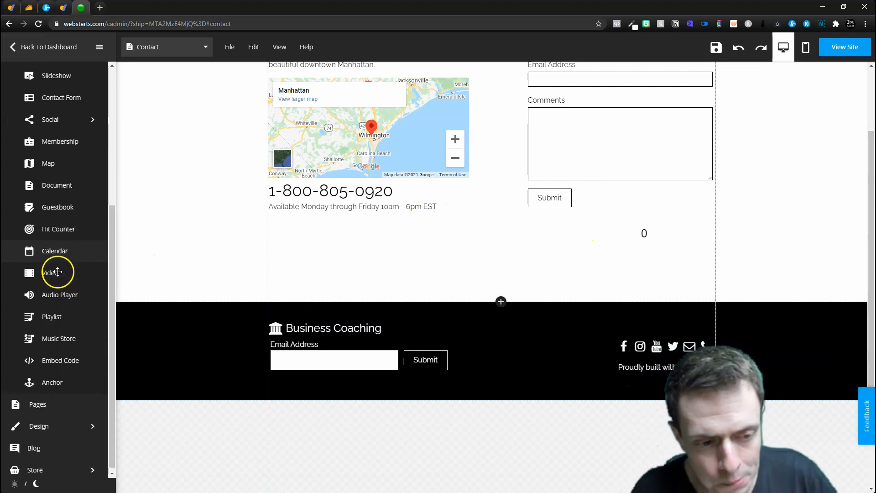
scroll(58, 299, up, 2)
scroll(57, 301, up, 1)
drag(56, 318, 477, 251)
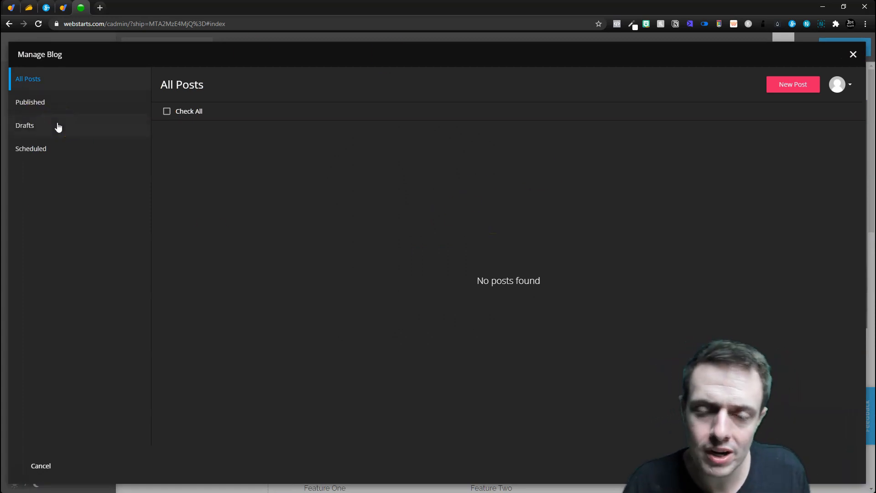
Create and publish a blog post titled "My first blog" with the text "Hell world" and the logo image, and check the post list
click(782, 88)
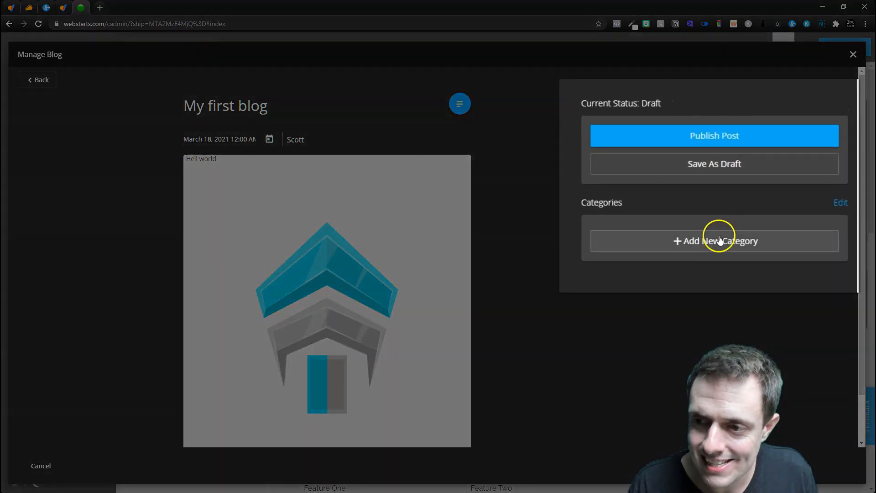
click(716, 238)
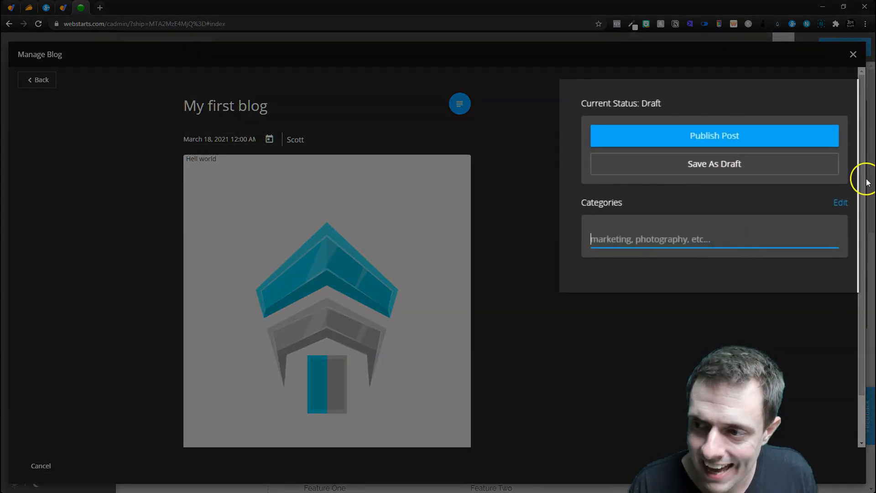
click(838, 140)
click(852, 54)
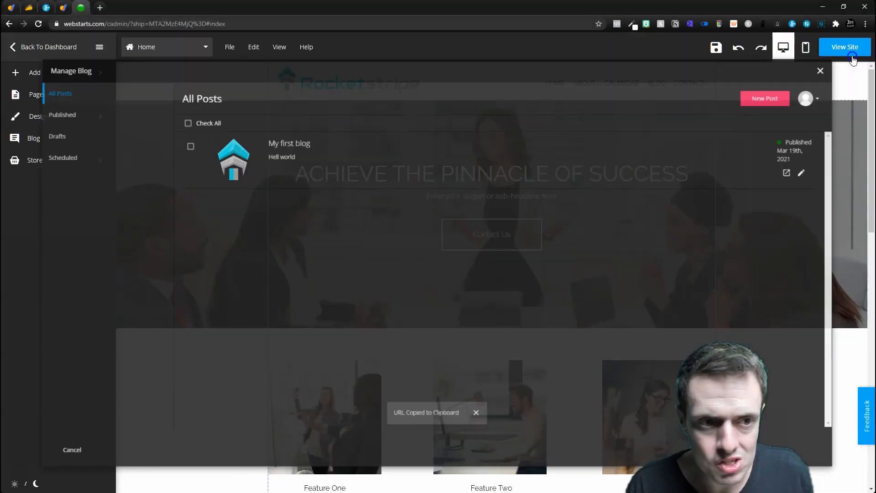
click(33, 138)
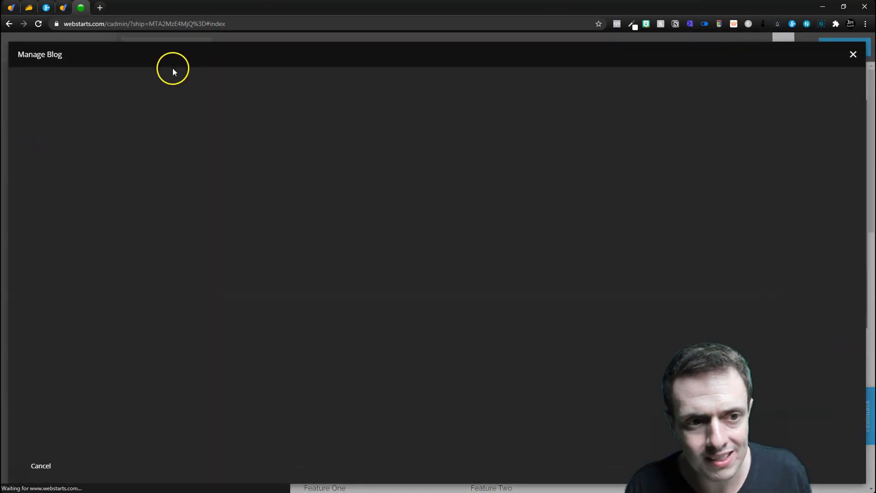
click(285, 133)
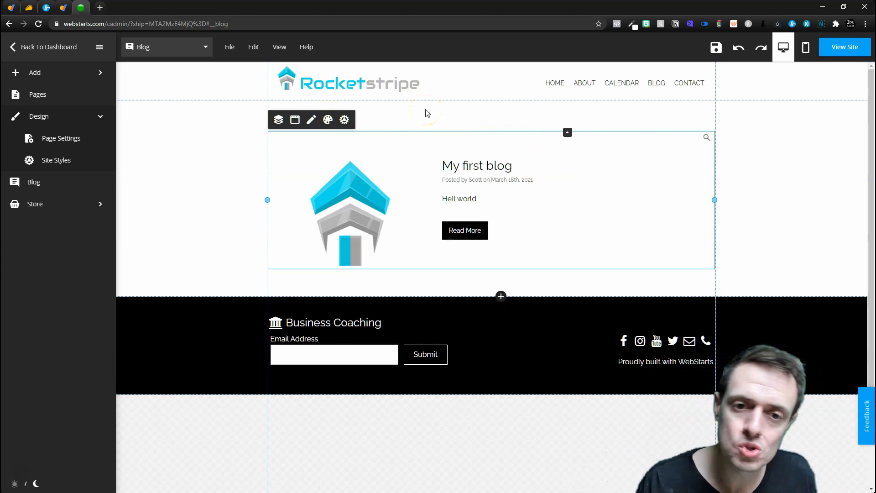
Add an image gallery directly below the post feed on the Blog page and look through the other available elements
click(60, 72)
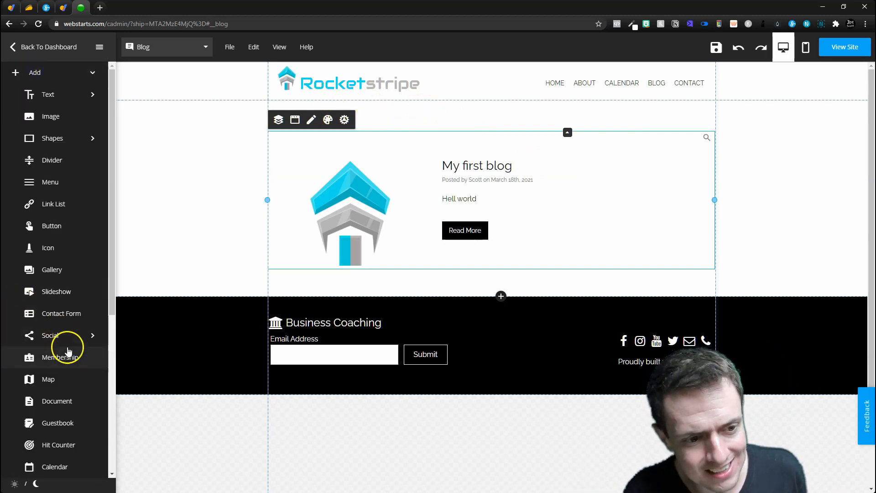
drag(53, 270, 490, 387)
scroll(61, 324, down, 5)
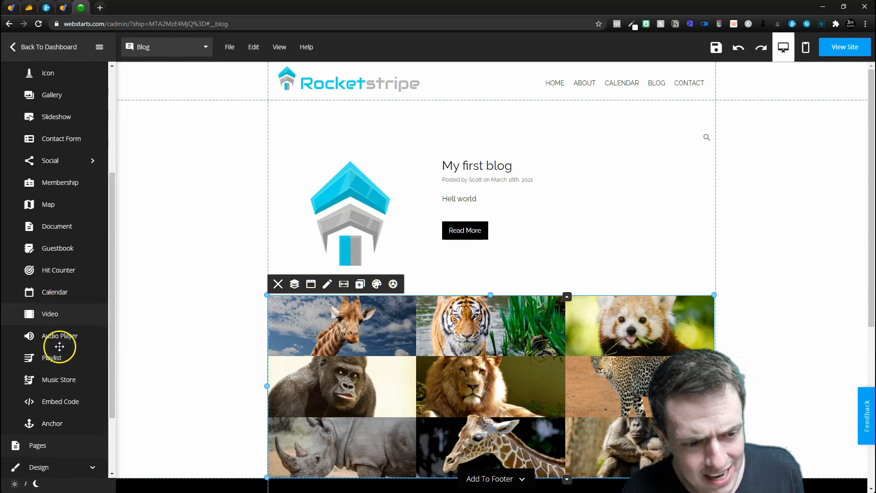
scroll(62, 351, up, 3)
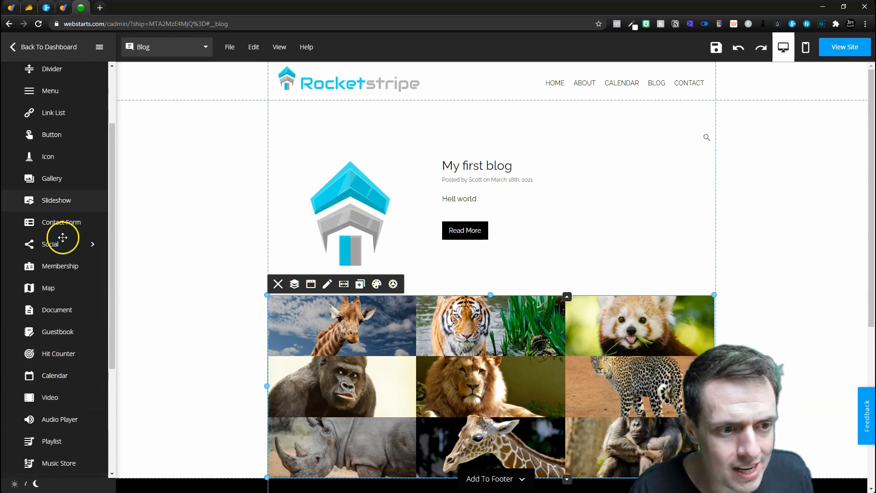
scroll(40, 269, up, 2)
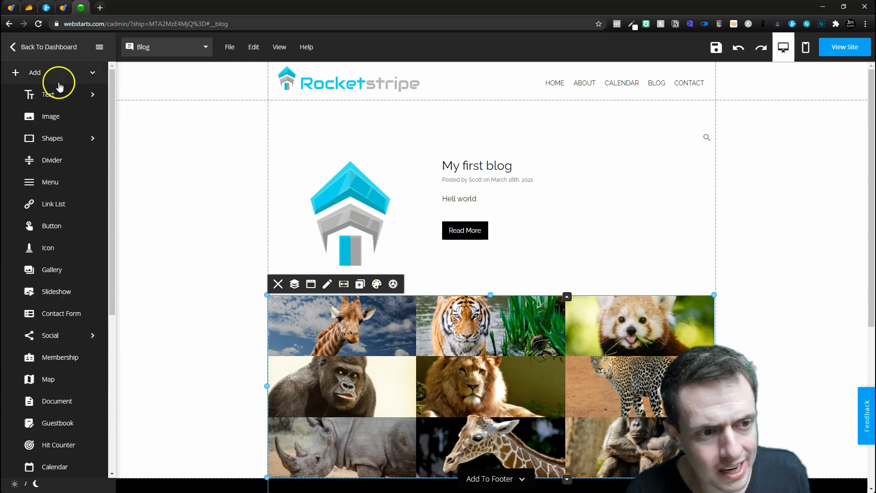
Turn on Show Categories for the post feed on the Blog page
click(347, 151)
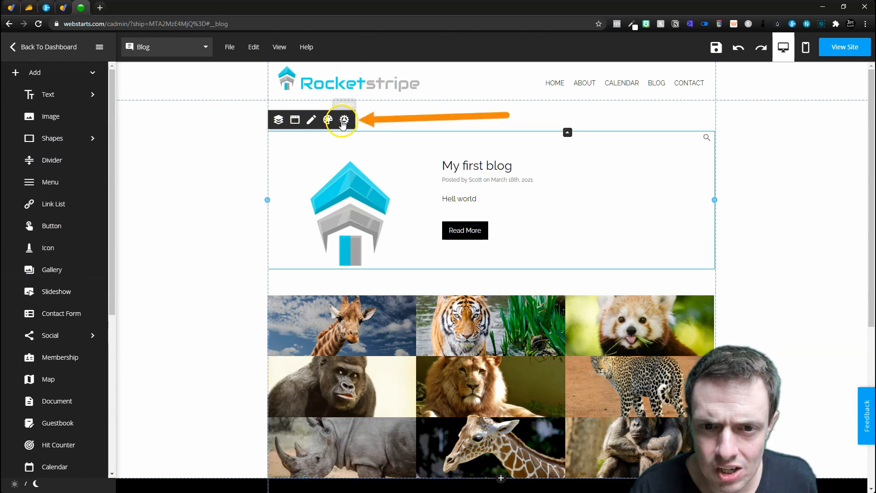
click(344, 119)
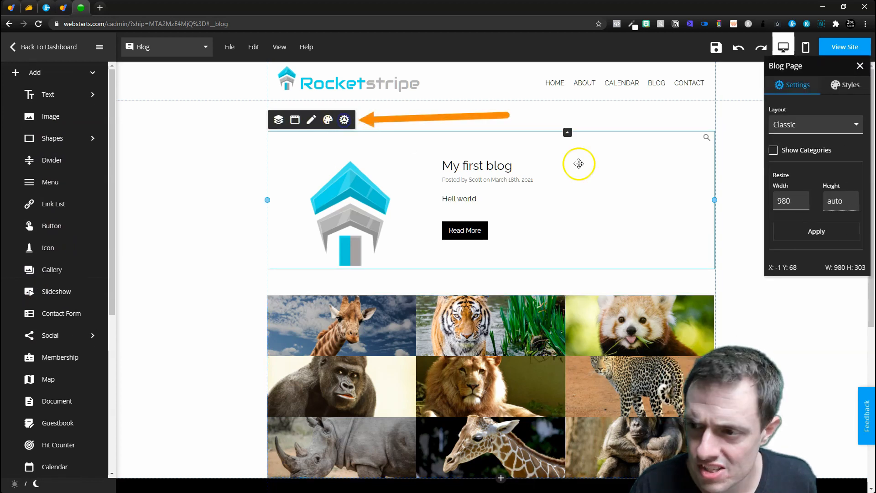
click(772, 150)
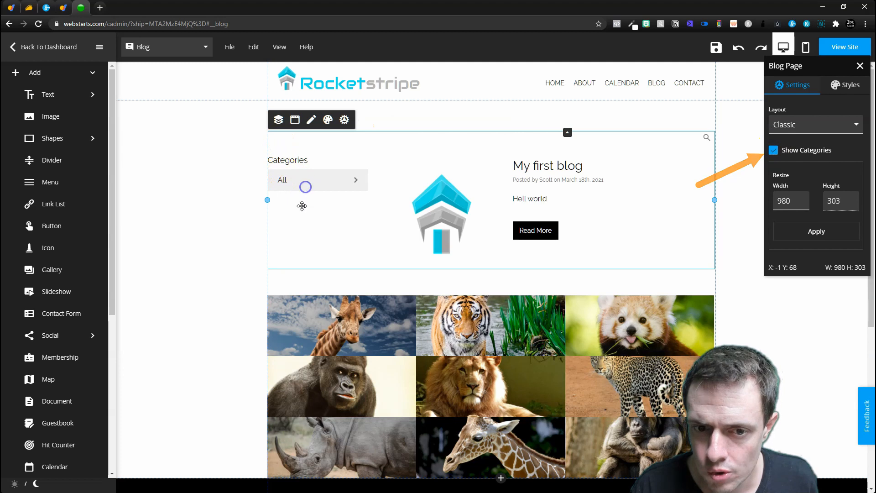
Try the Horizontal Photo and Grid layouts for the Blog page's post feed and return it to Classic
click(805, 122)
click(797, 177)
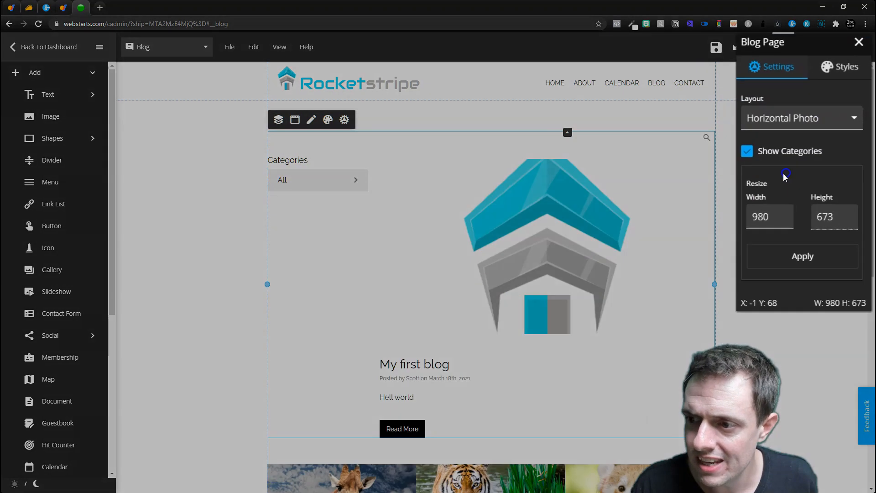
click(807, 123)
click(765, 213)
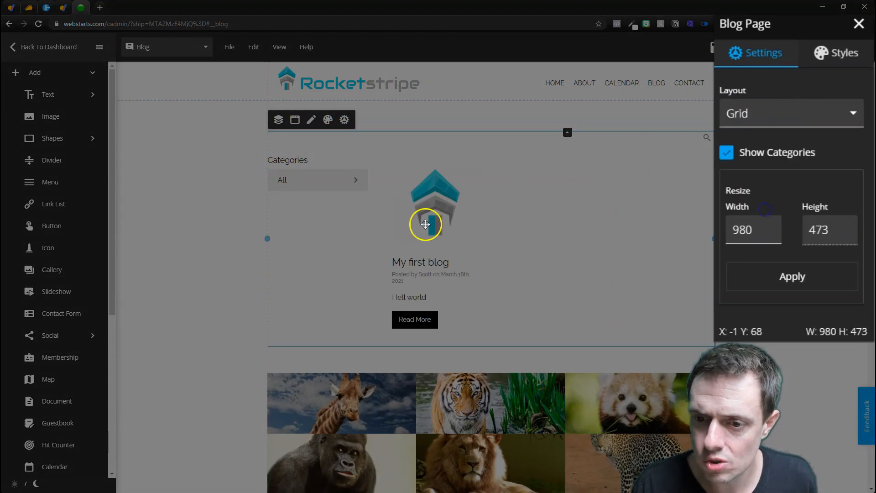
click(791, 115)
click(778, 204)
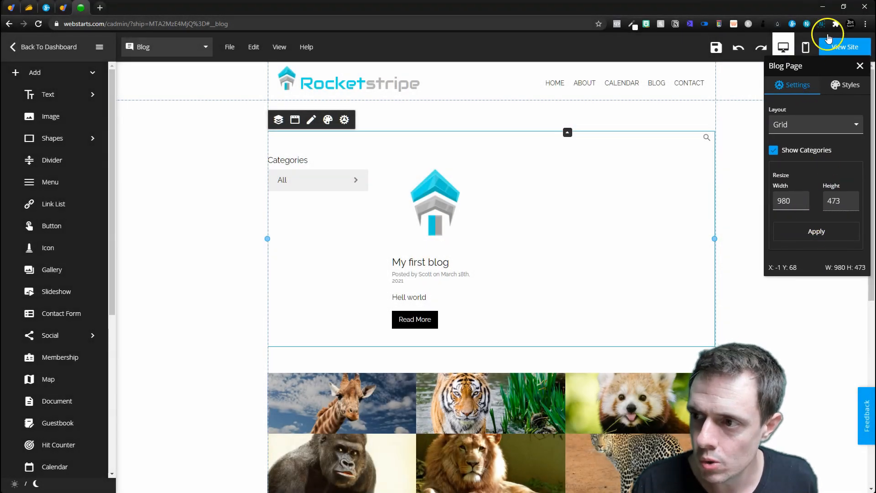
click(799, 123)
click(797, 149)
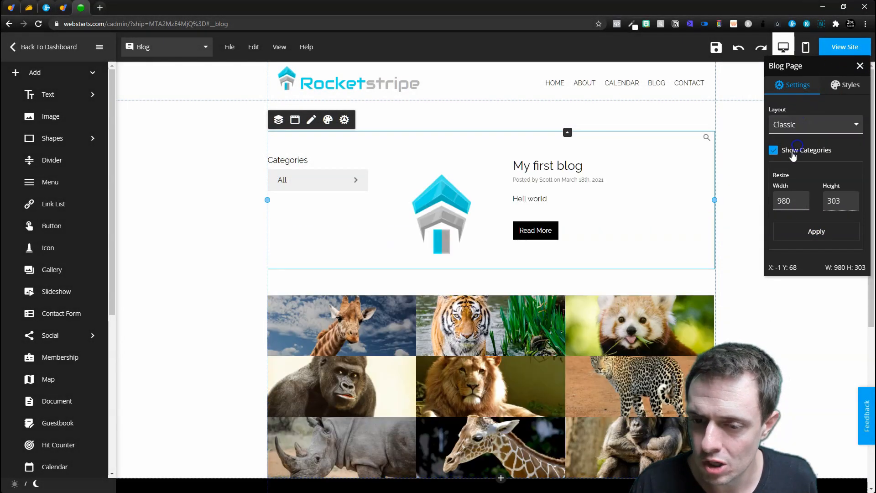
click(732, 168)
click(325, 177)
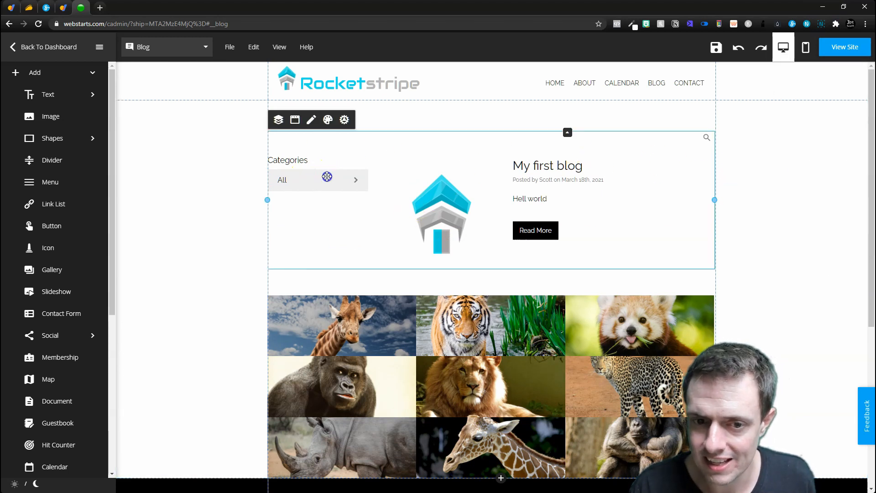
click(626, 175)
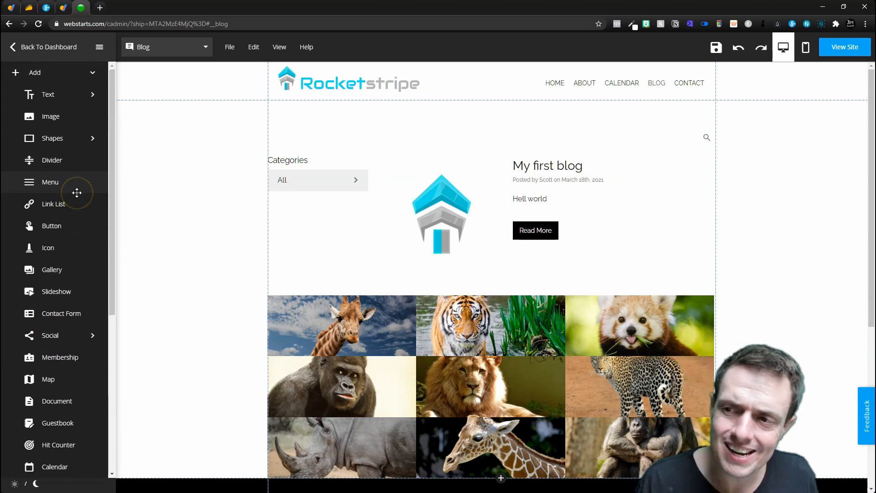
Check the available Edit commands, browse the article categories in the WebStarts Knowledge Base, and return to the editor
click(277, 49)
click(252, 49)
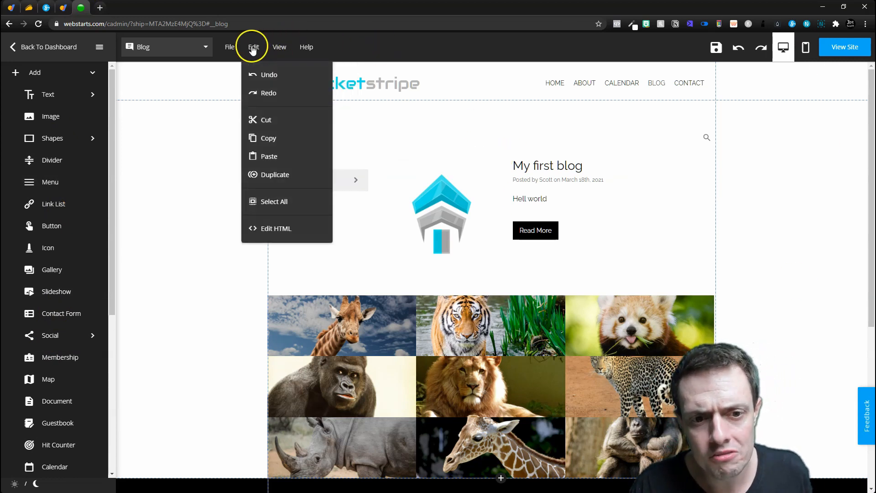
click(229, 47)
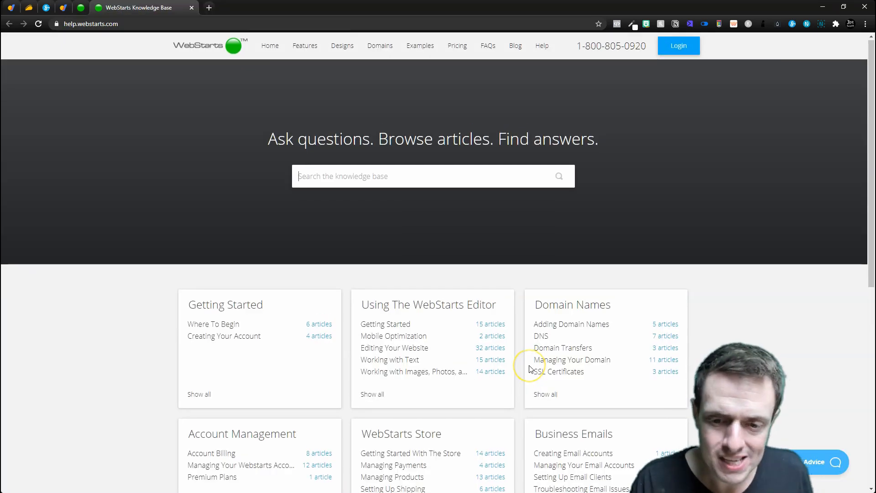
scroll(530, 368, down, 3)
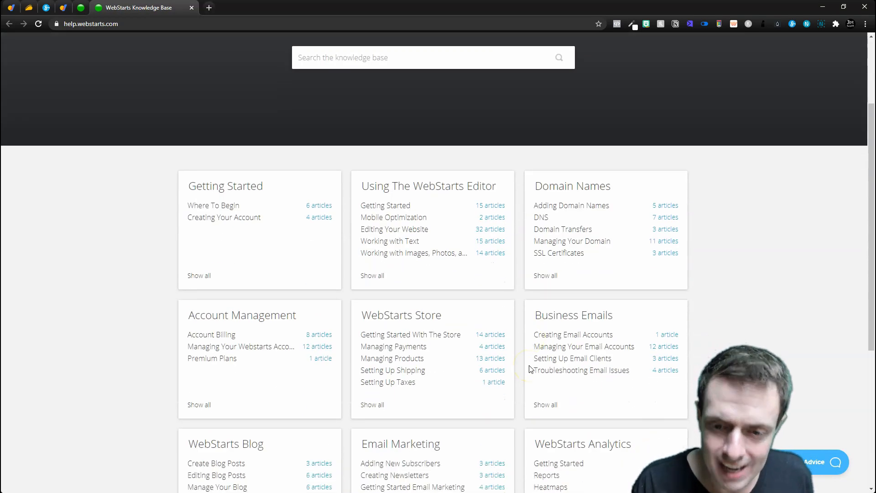
scroll(531, 368, down, 3)
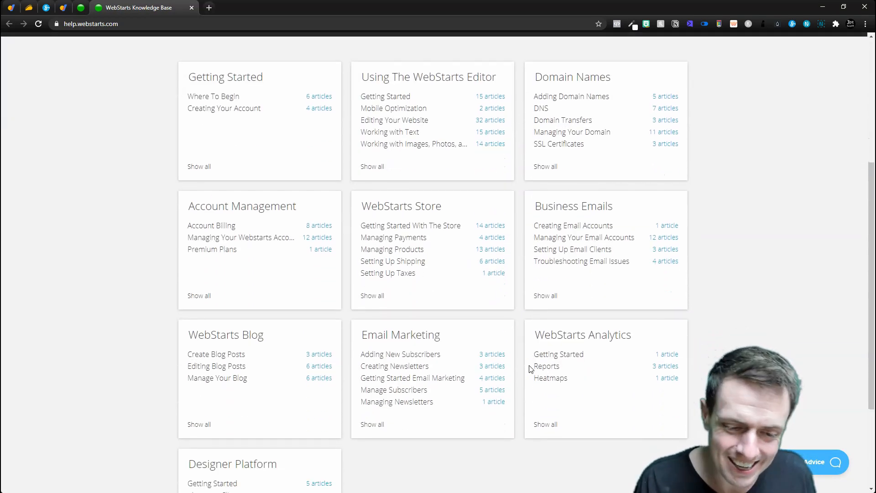
scroll(530, 368, up, 5)
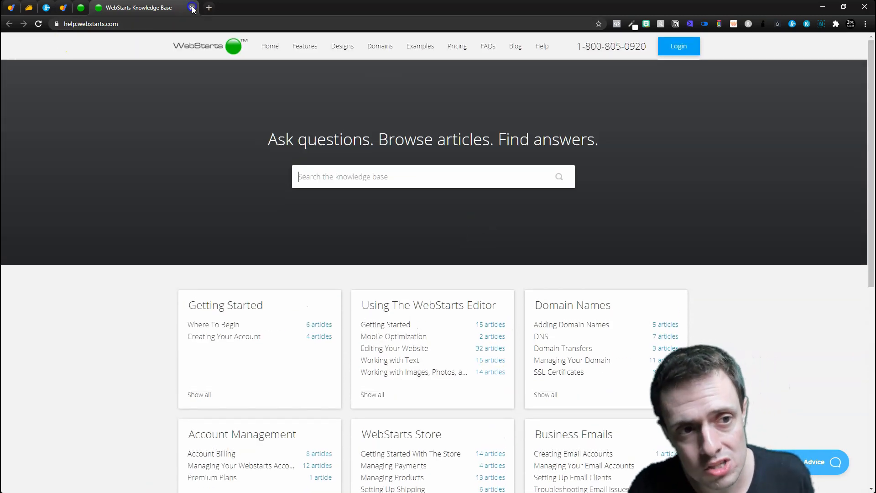
click(192, 8)
Check the Blog page down to its footer and open the Home page for editing
scroll(295, 319, down, 5)
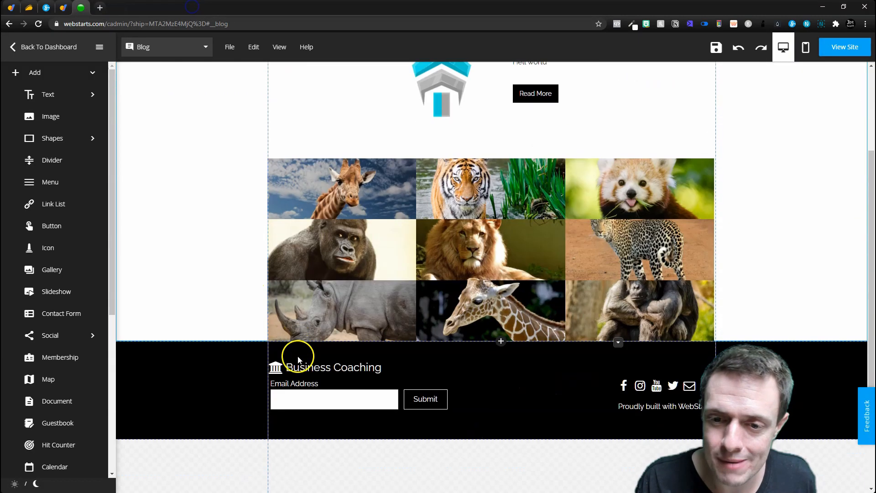
scroll(461, 230, up, 5)
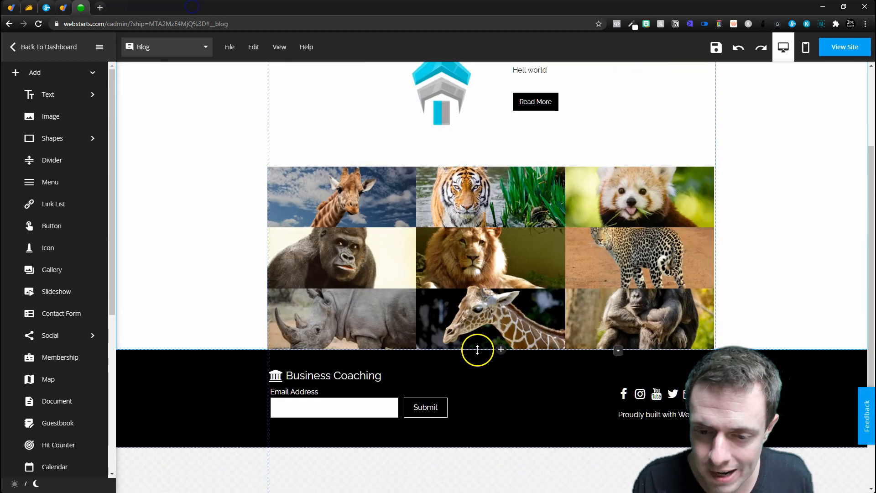
click(167, 46)
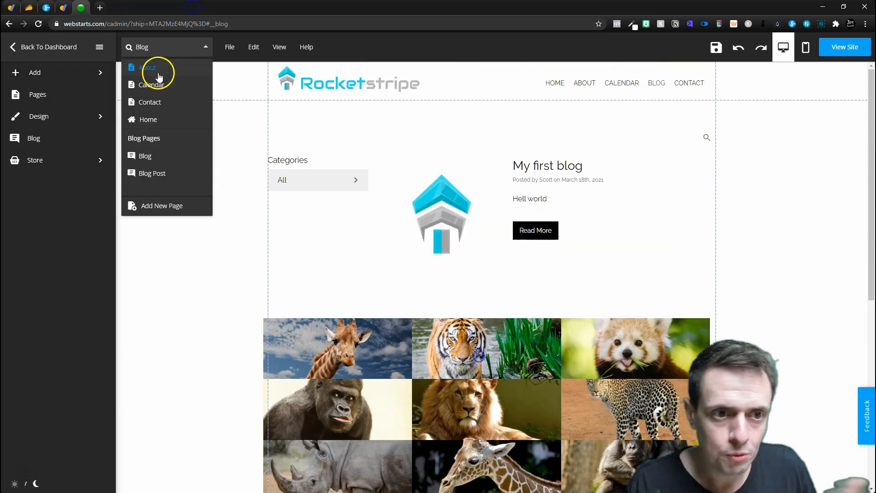
click(146, 120)
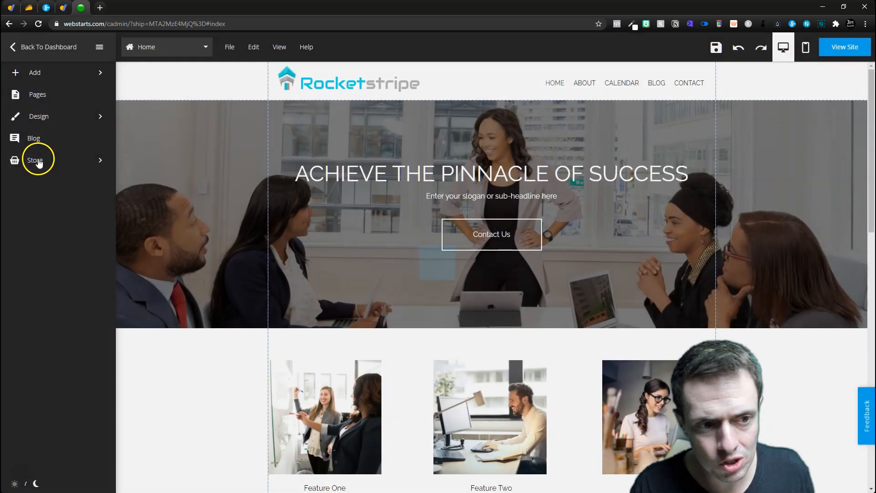
Open the store's product management and start adding a new product
click(48, 158)
click(64, 182)
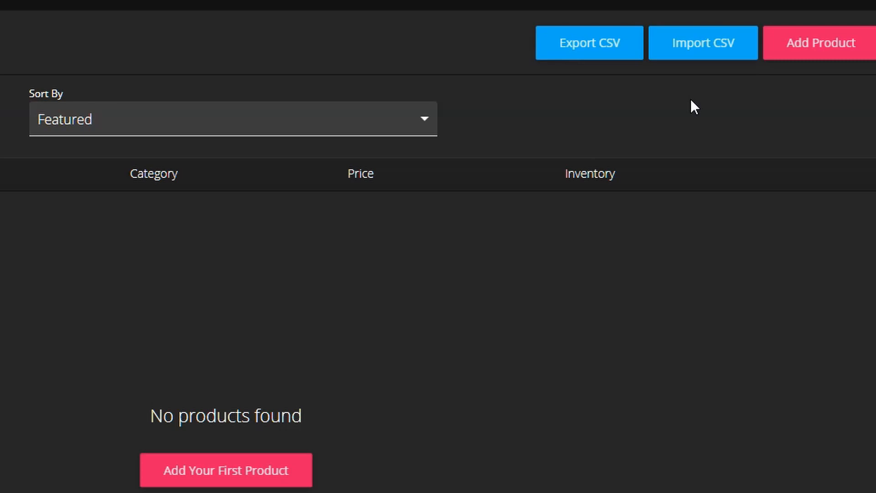
click(841, 41)
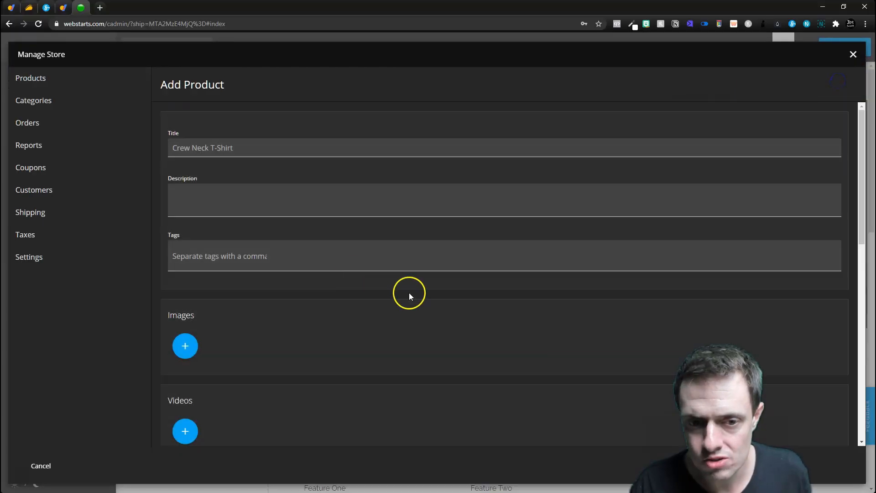
Examine the Add Product form from the title, description and tags through images, videos, pricing, SEO and category
scroll(183, 145, down, 4)
scroll(186, 151, up, 4)
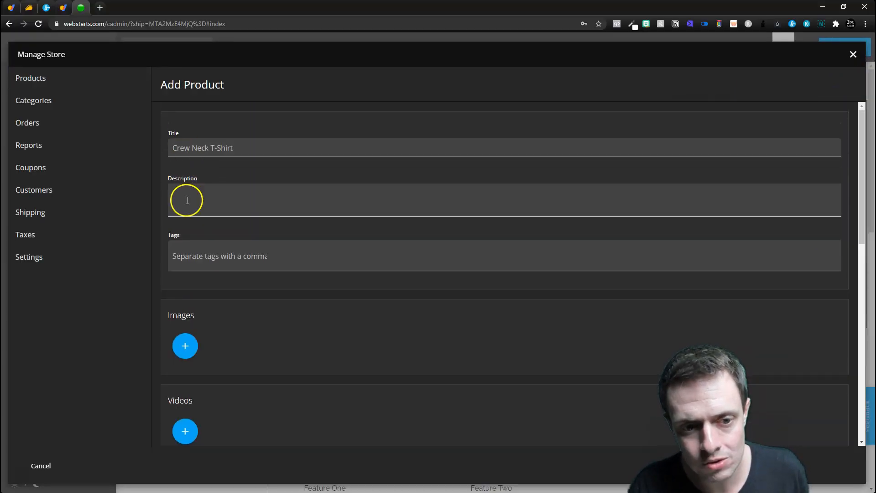
scroll(187, 200, down, 3)
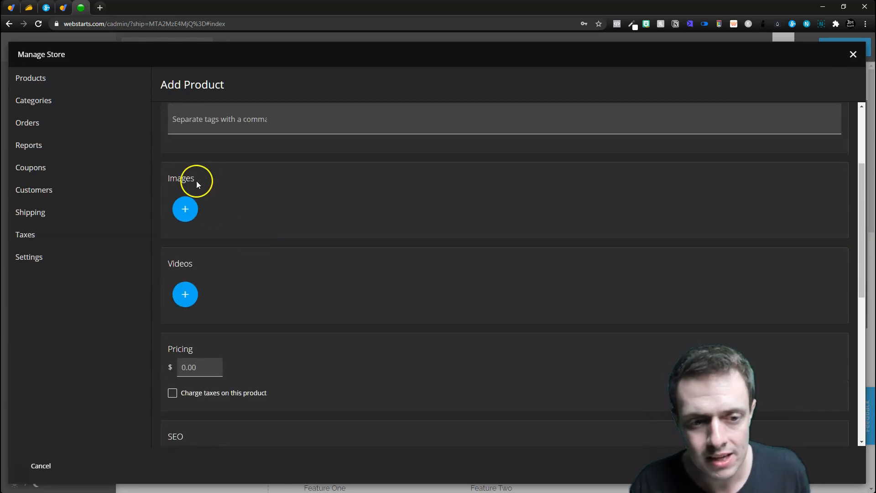
scroll(199, 196, down, 1)
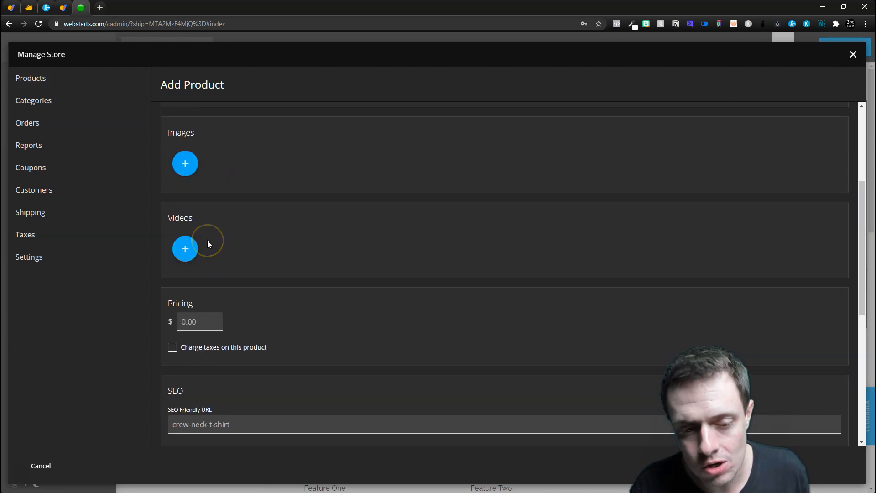
scroll(207, 241, down, 1)
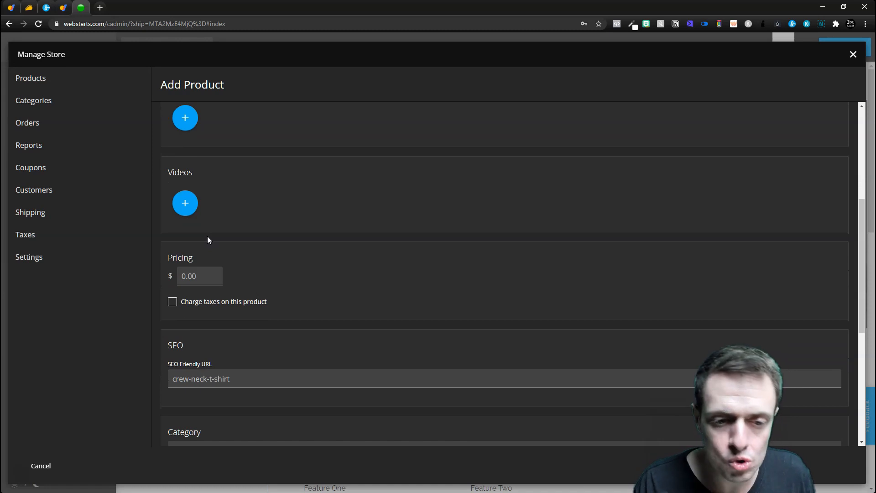
scroll(208, 240, down, 1)
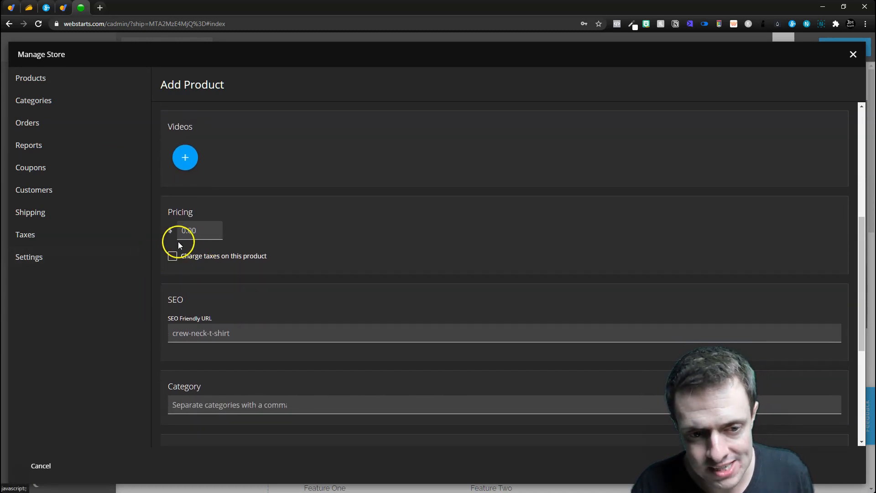
scroll(186, 276, down, 1)
scroll(187, 200, down, 2)
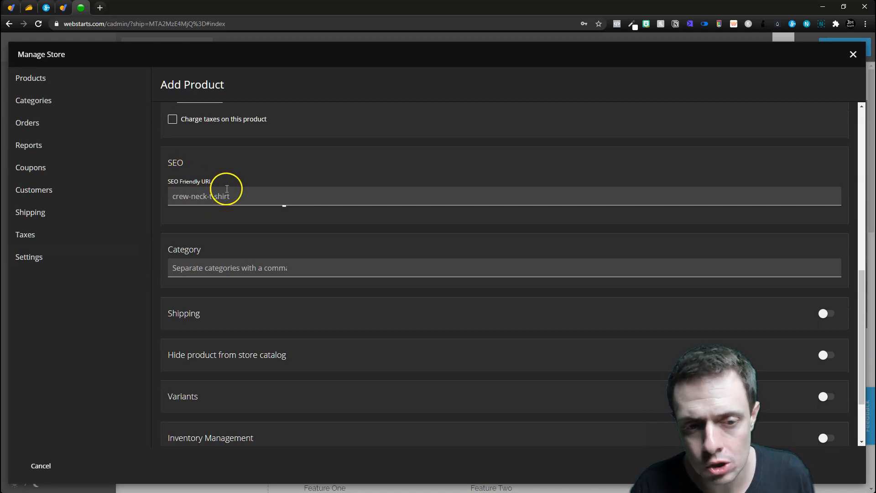
scroll(227, 189, down, 1)
click(219, 231)
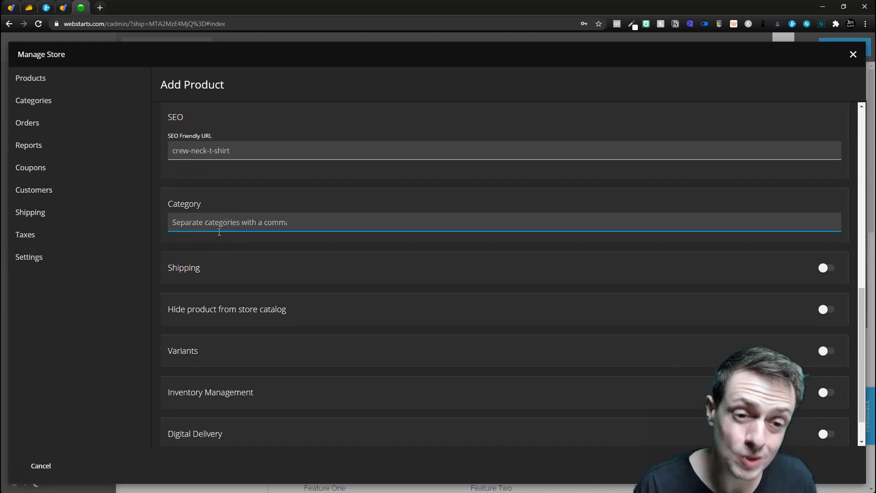
scroll(219, 230, down, 1)
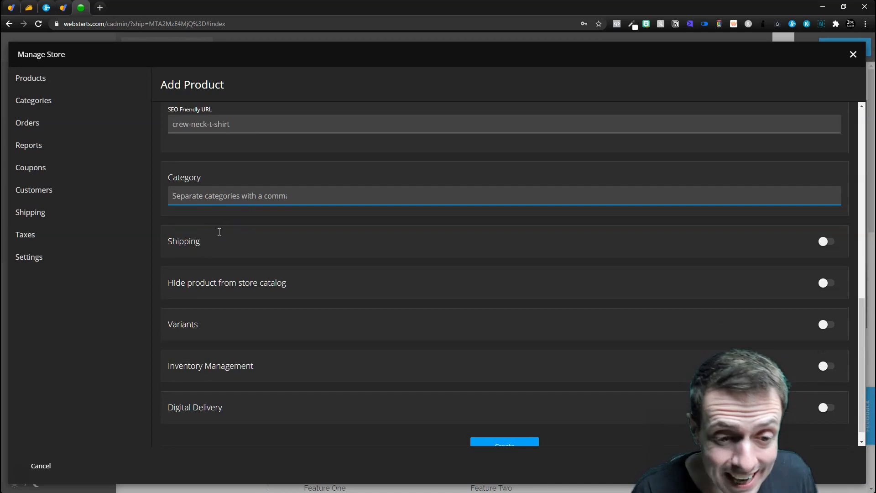
Turn on Shipping and Hide product from store catalog for the new product
click(218, 230)
scroll(218, 233, down, 2)
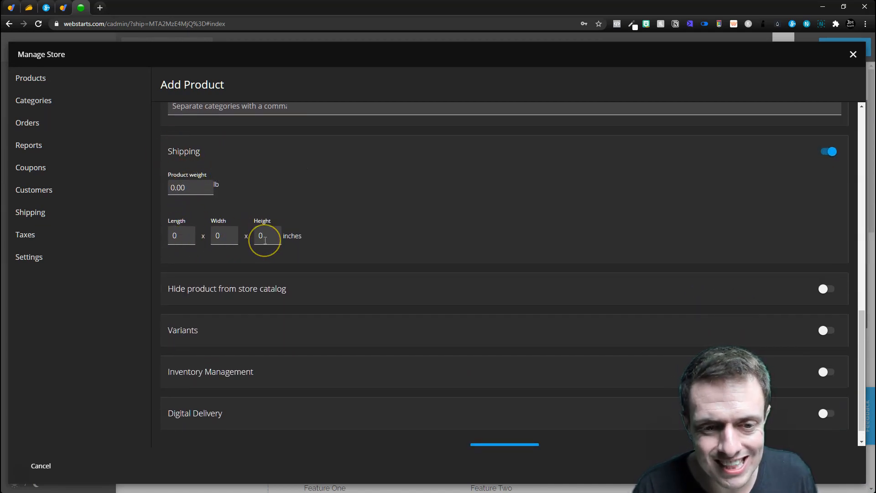
scroll(265, 240, down, 1)
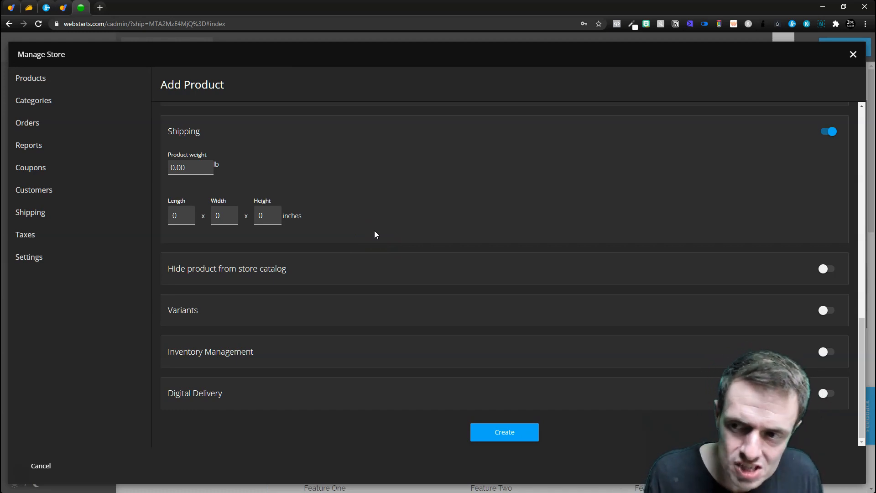
click(280, 266)
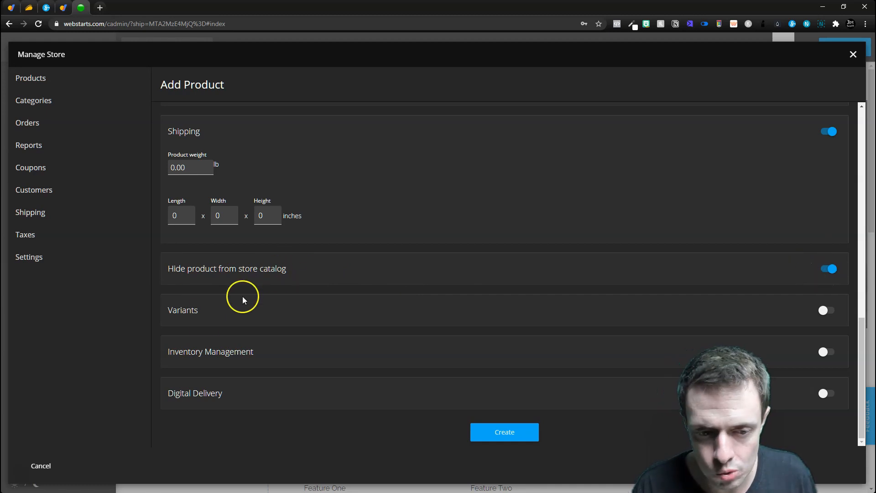
Turn on Variants with Size and Color rows, and enable Inventory Management and Digital Delivery for the new product
click(185, 312)
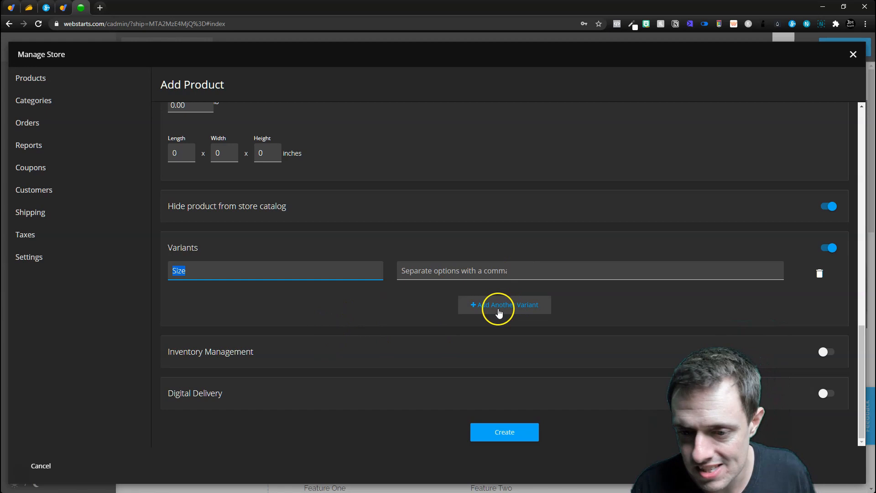
click(501, 304)
click(227, 385)
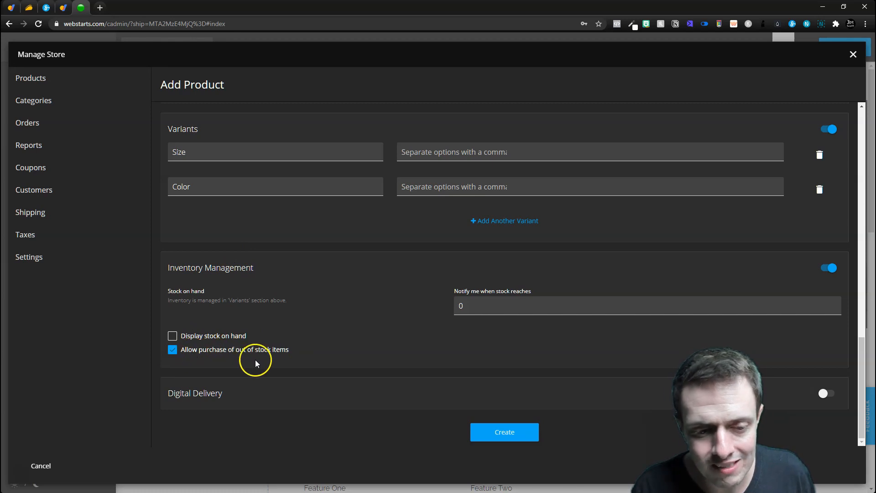
click(206, 398)
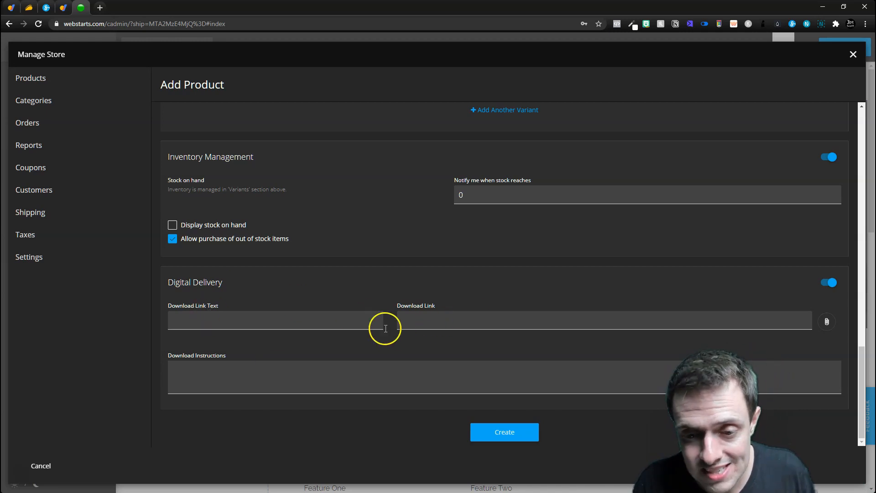
scroll(331, 256, up, 12)
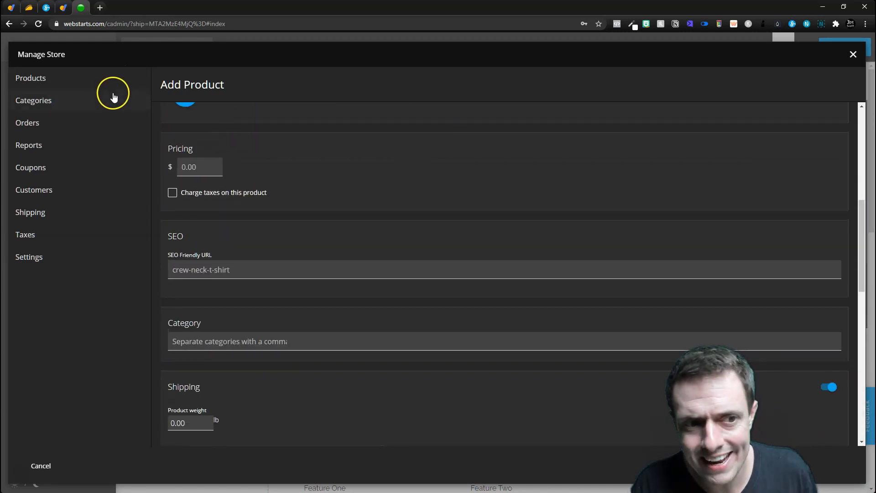
Look through the store's Products, Categories and Orders pages, including the sale period options for orders
click(38, 81)
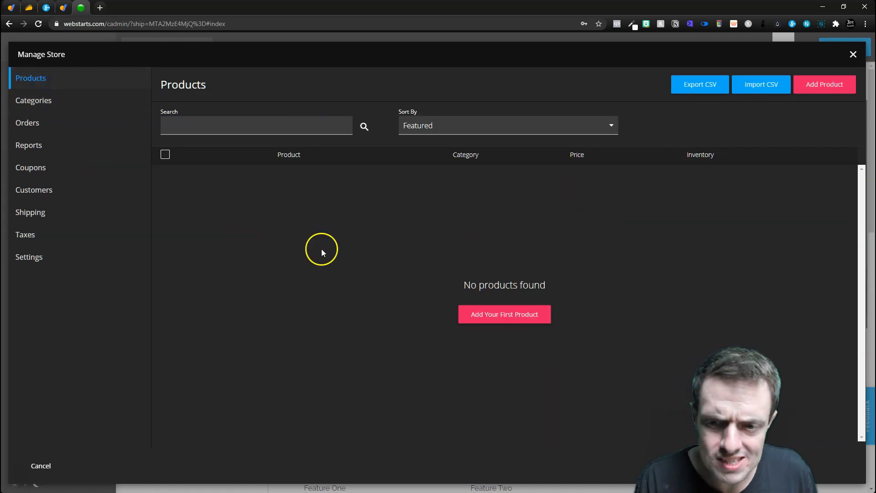
click(41, 103)
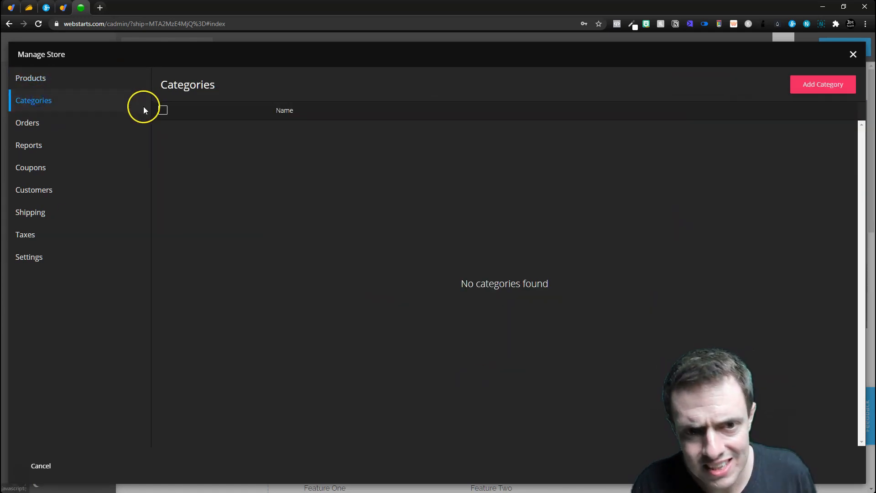
click(54, 121)
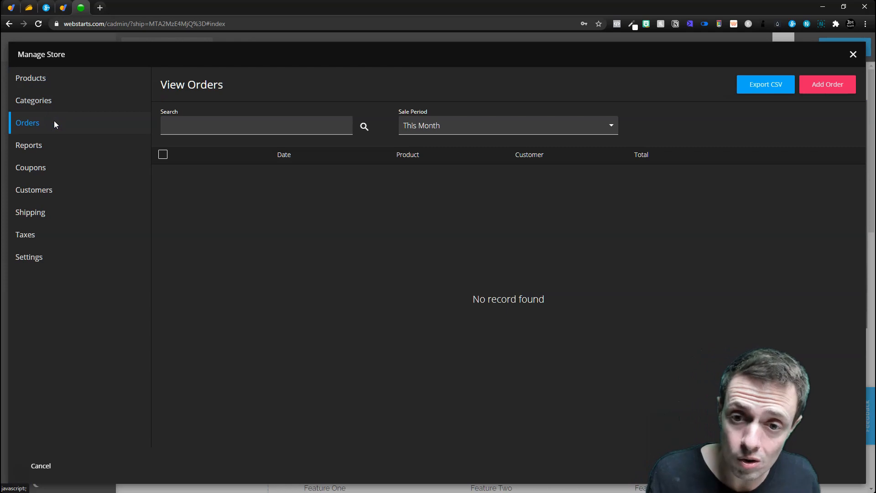
click(431, 124)
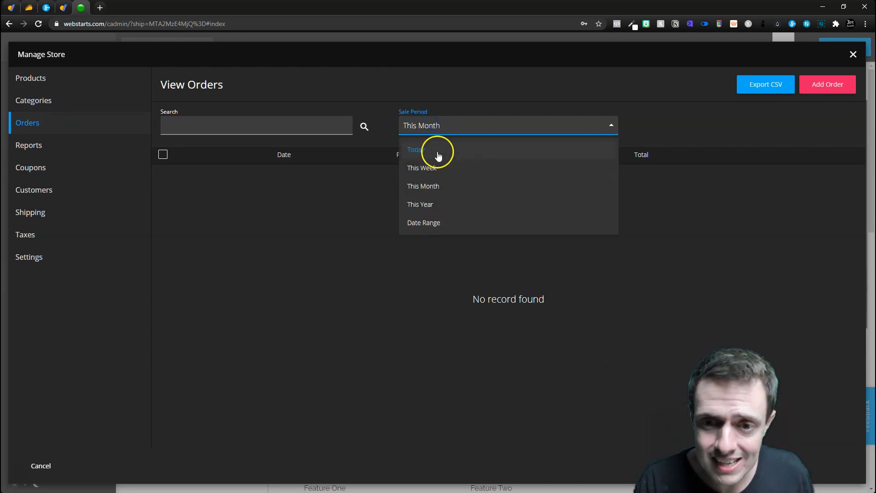
Examine the sales report's affiliate figures, and check the store's Coupons and Customers pages
click(67, 155)
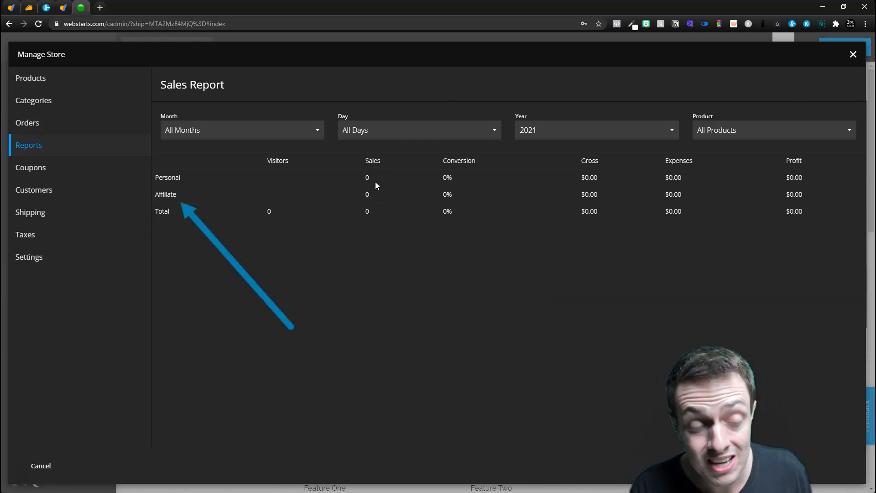
double_click(189, 195)
drag(190, 196, 675, 179)
click(707, 189)
click(52, 166)
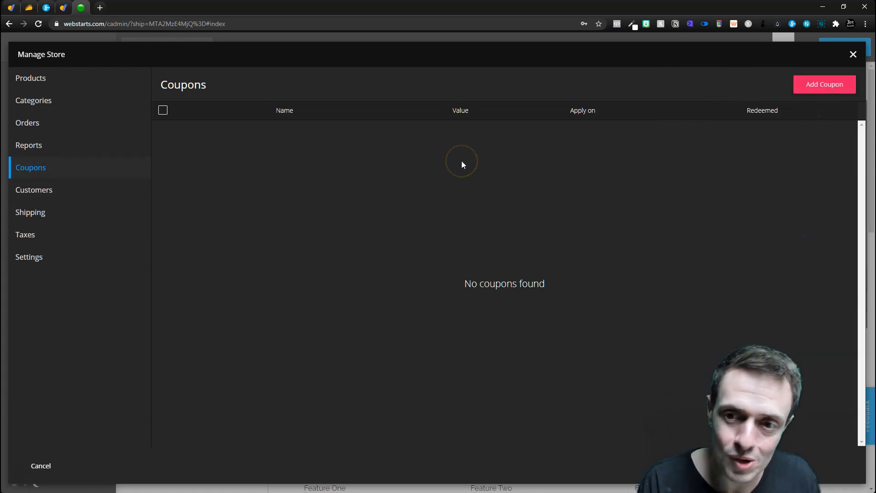
click(62, 191)
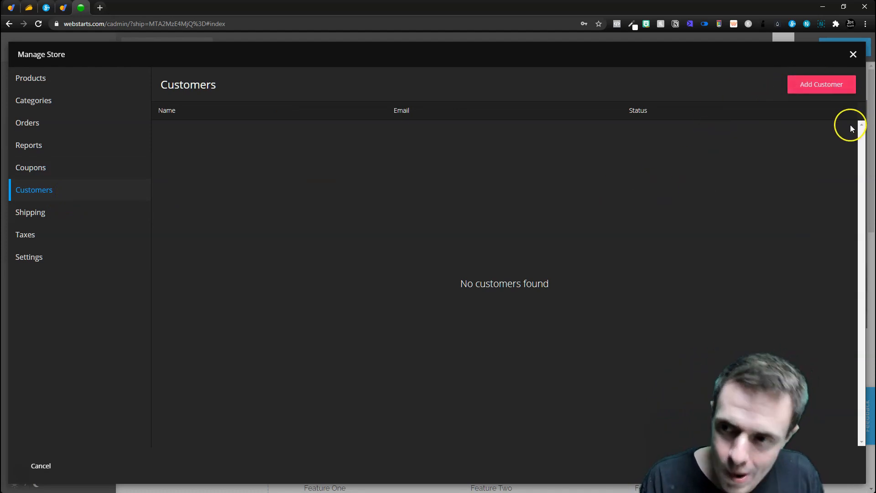
Open the store's shipping rules, dismiss the tutorial video and examine the Domestic rule's destinations and rate options
click(42, 213)
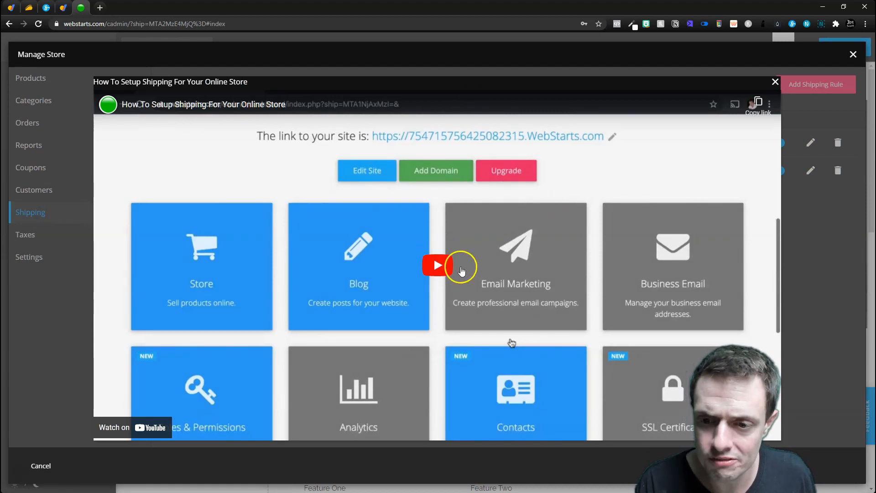
click(775, 82)
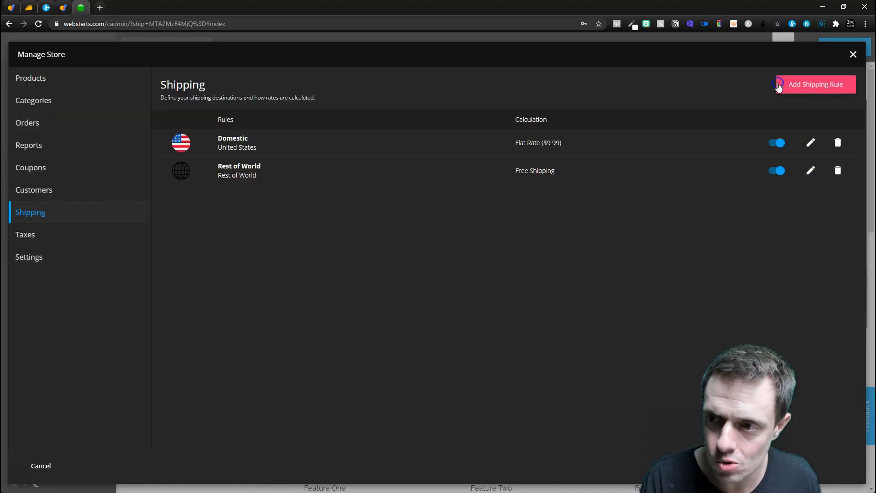
click(810, 145)
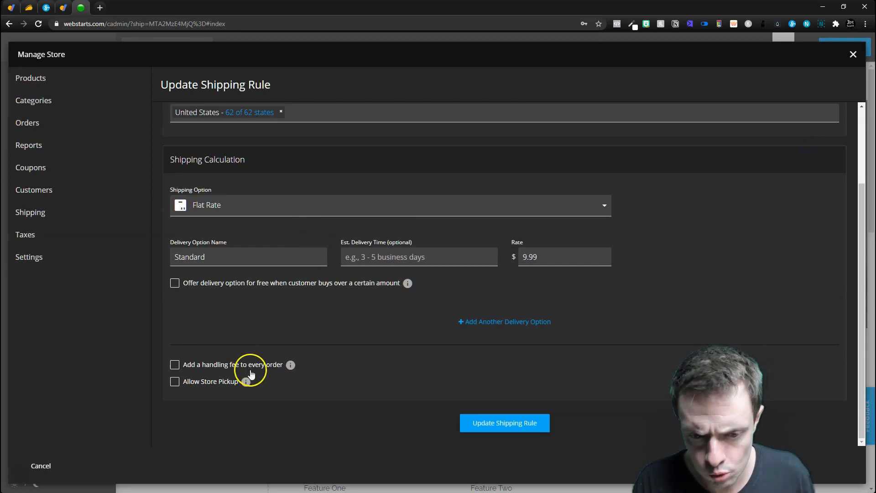
scroll(255, 365, up, 3)
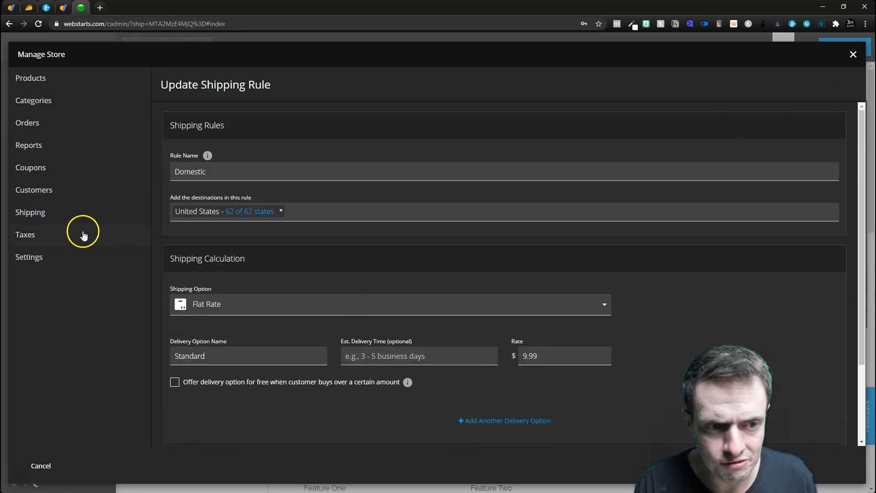
Check the store's tax rules page and open the Store Settings
click(84, 236)
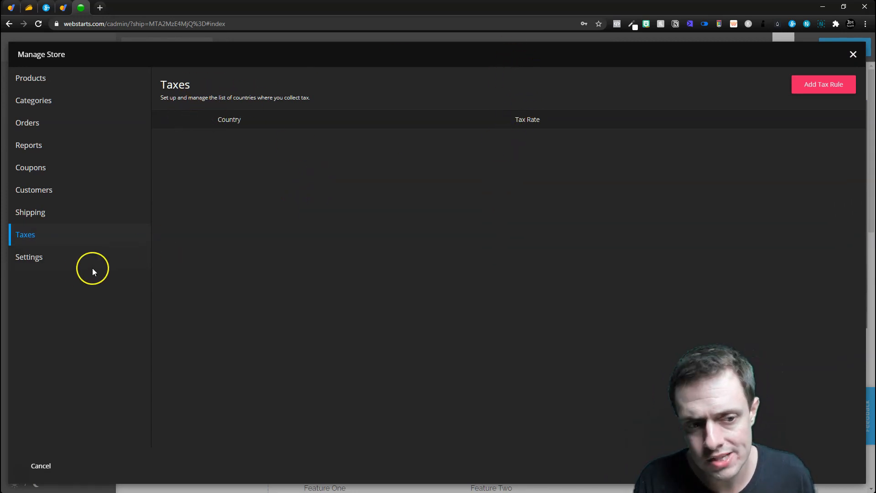
click(47, 257)
scroll(346, 334, down, 1)
scroll(347, 336, up, 1)
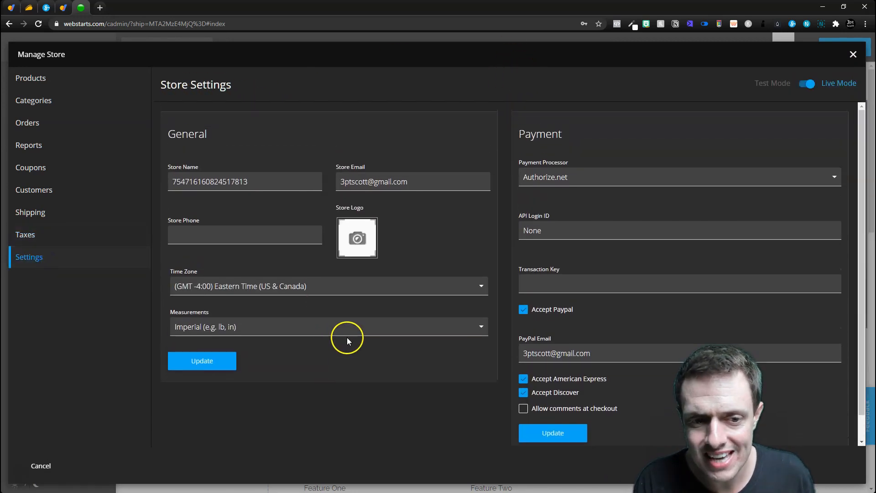
Examine the general store settings: the store name, store email and the available measurement systems
drag(285, 175, 98, 176)
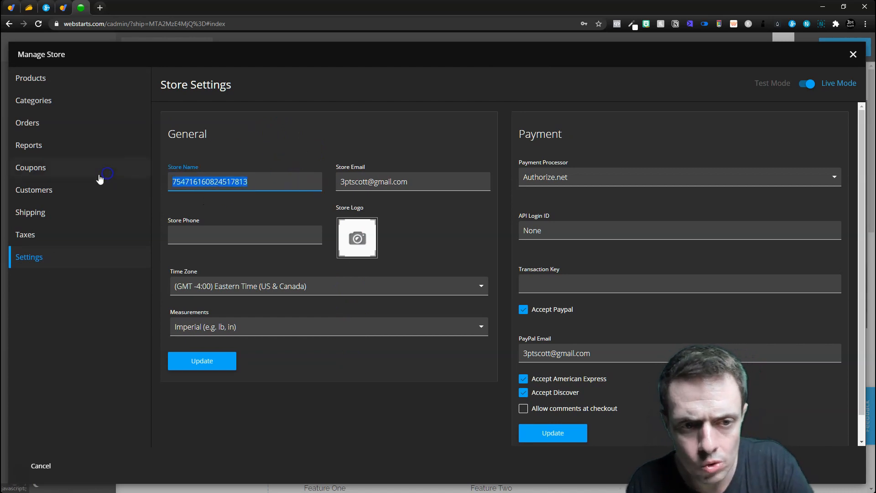
drag(414, 176, 277, 171)
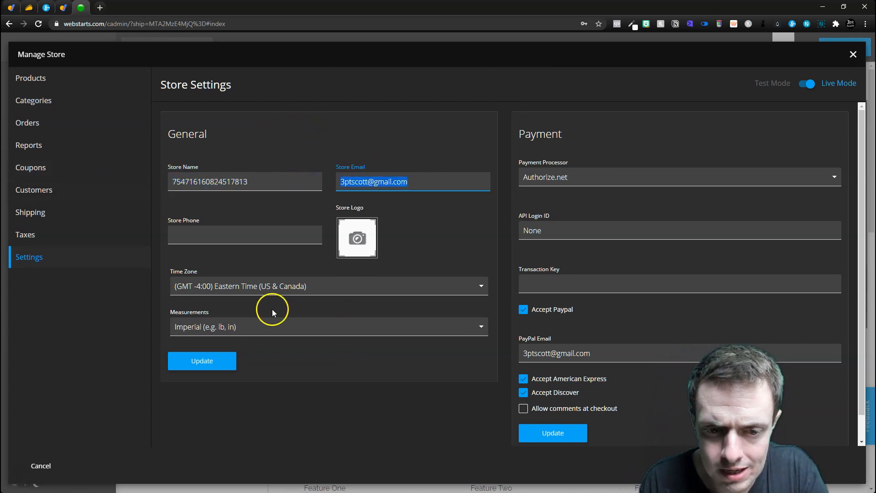
click(256, 324)
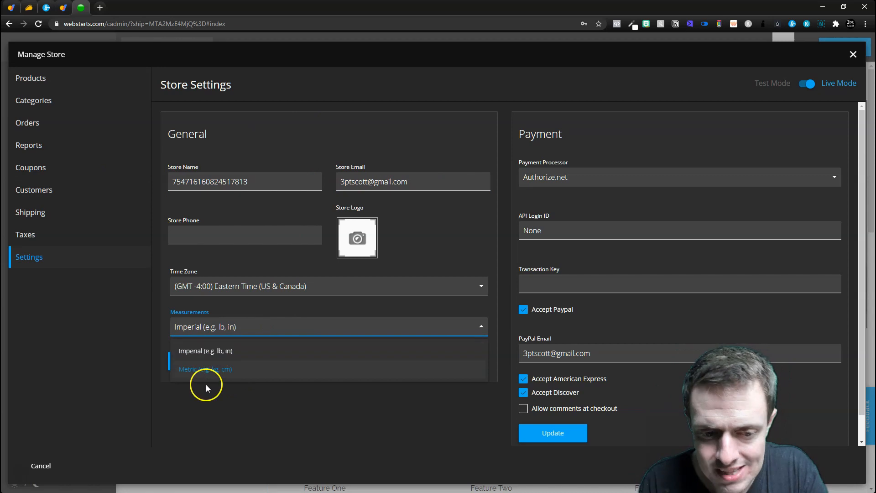
click(215, 396)
Examine the payment processors offered in the store's payment settings, keeping Authorize.net
click(548, 173)
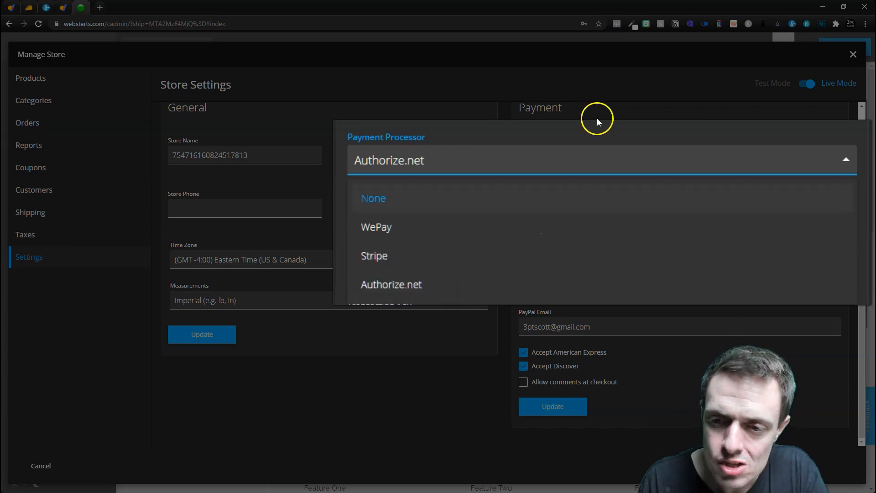
click(406, 165)
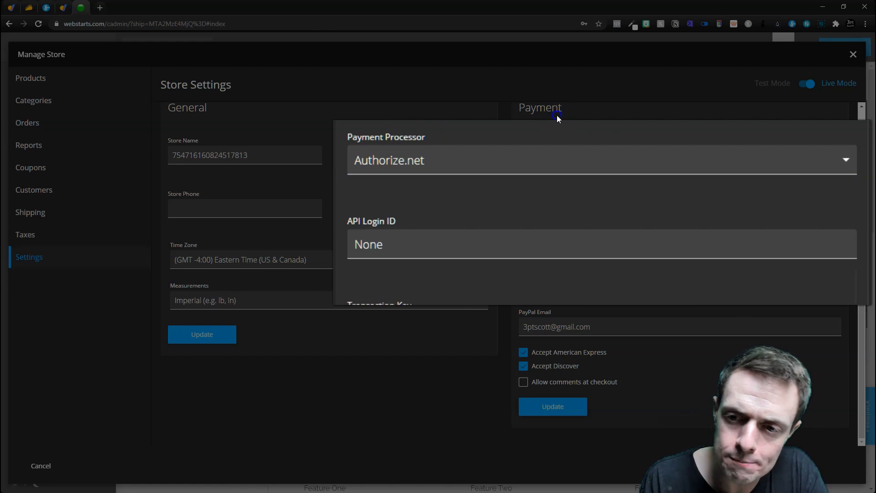
click(436, 158)
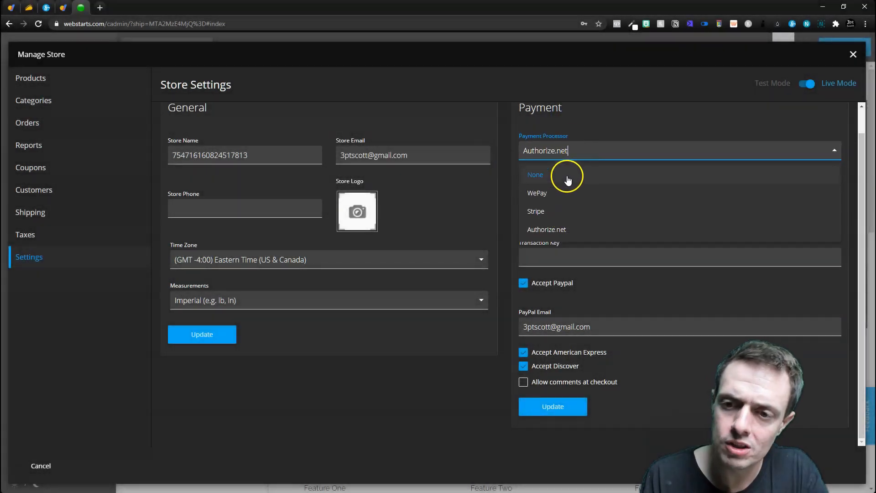
click(575, 133)
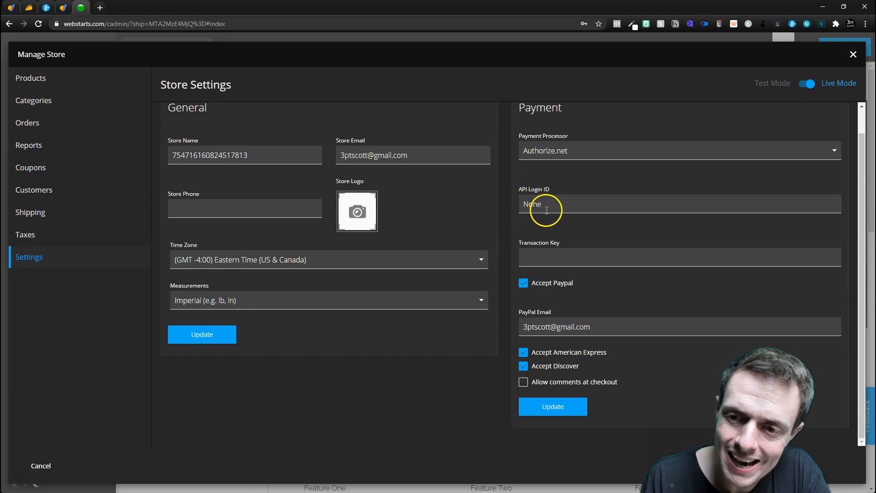
Check the API login ID, PayPal email and American Express acceptance options in the payment settings
click(580, 197)
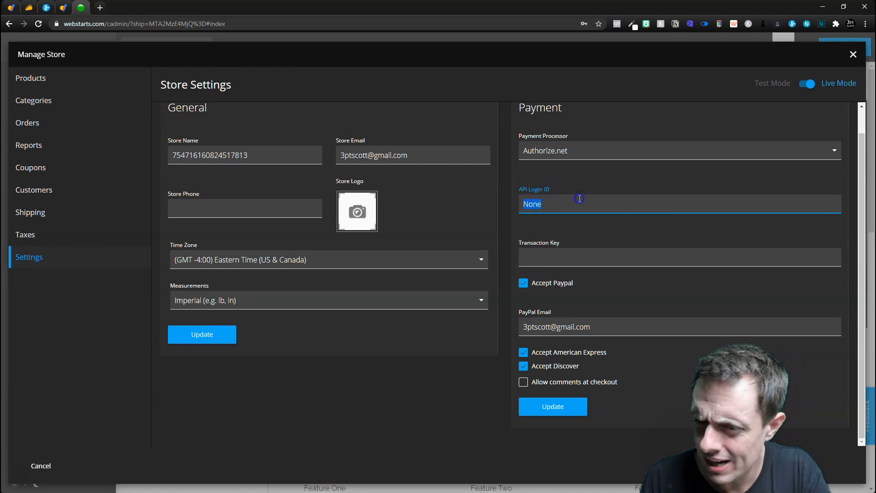
click(644, 214)
click(547, 208)
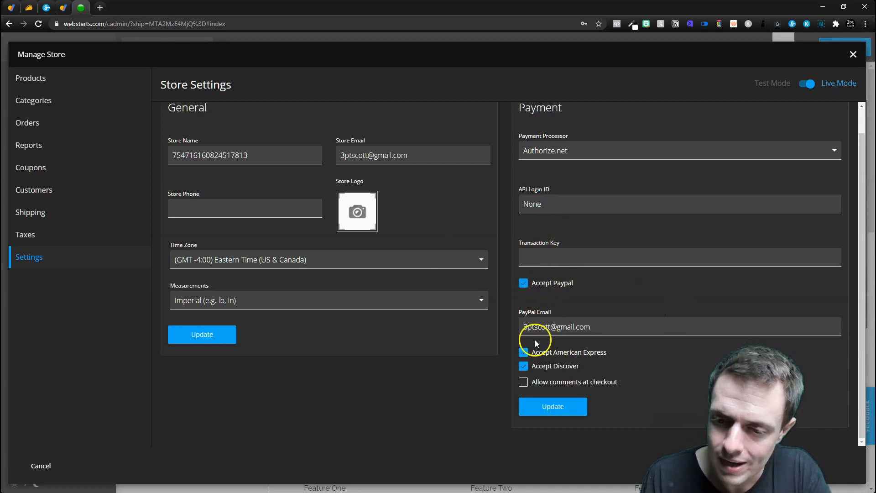
click(618, 332)
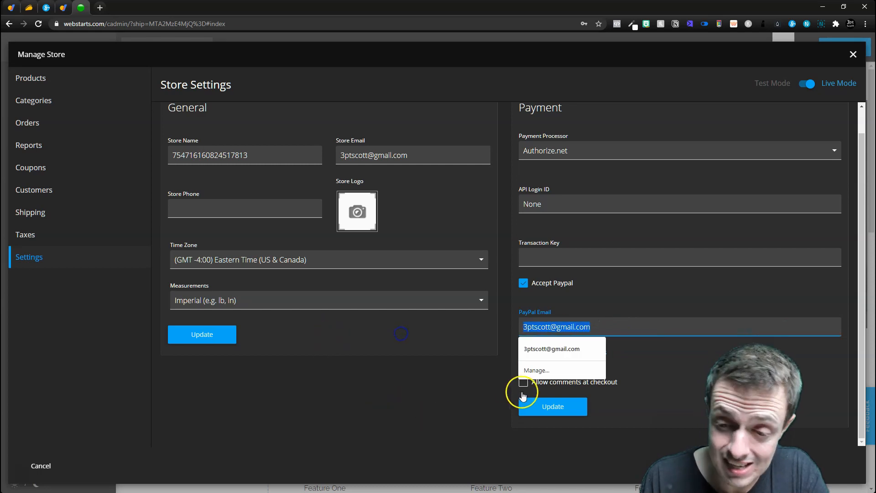
click(624, 295)
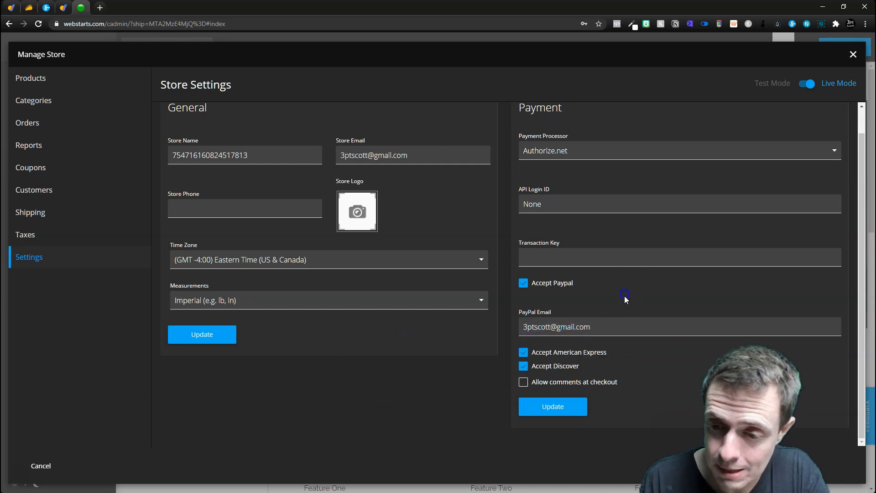
click(565, 354)
click(563, 354)
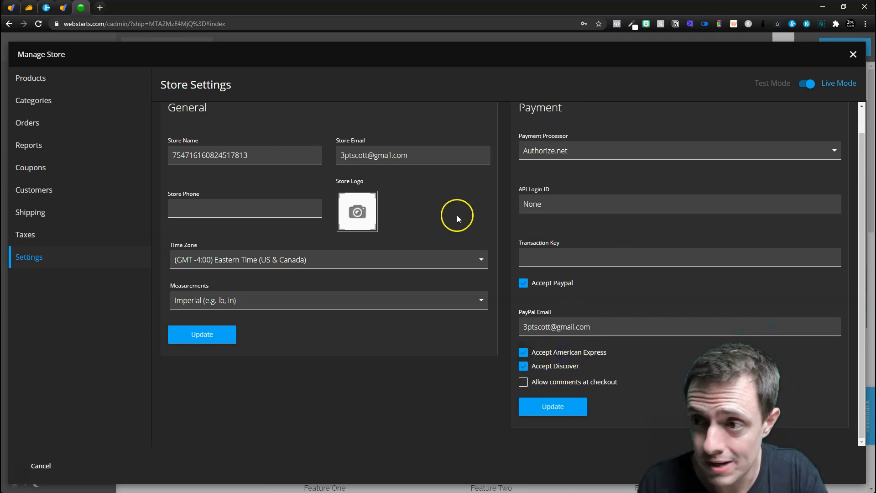
Try to switch the store from live mode to test mode, and cancel the switch
click(808, 86)
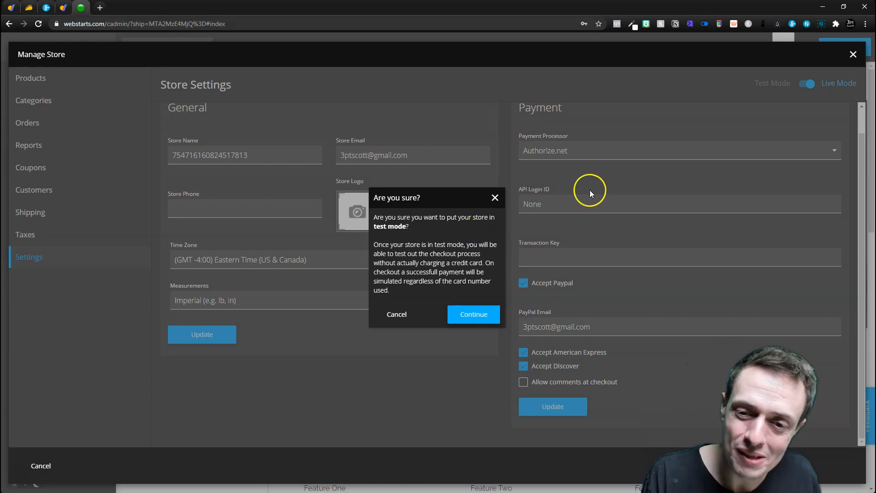
click(495, 198)
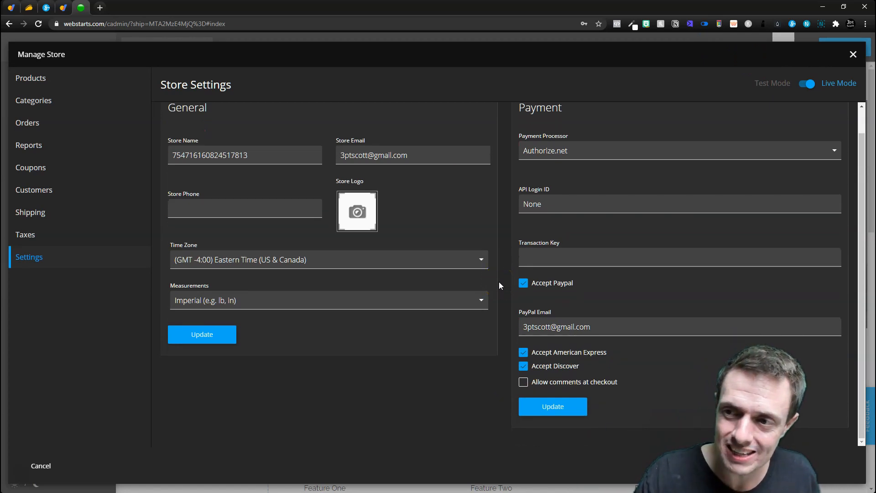
click(535, 252)
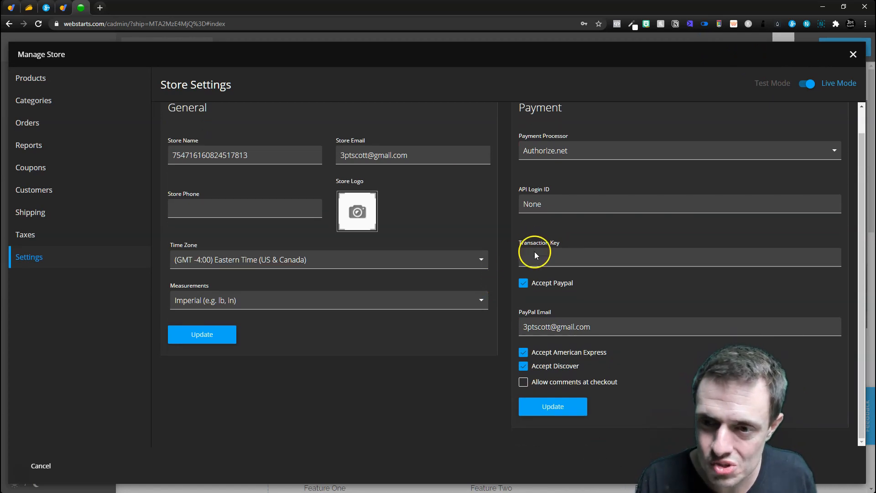
scroll(535, 251, up, 1)
click(523, 310)
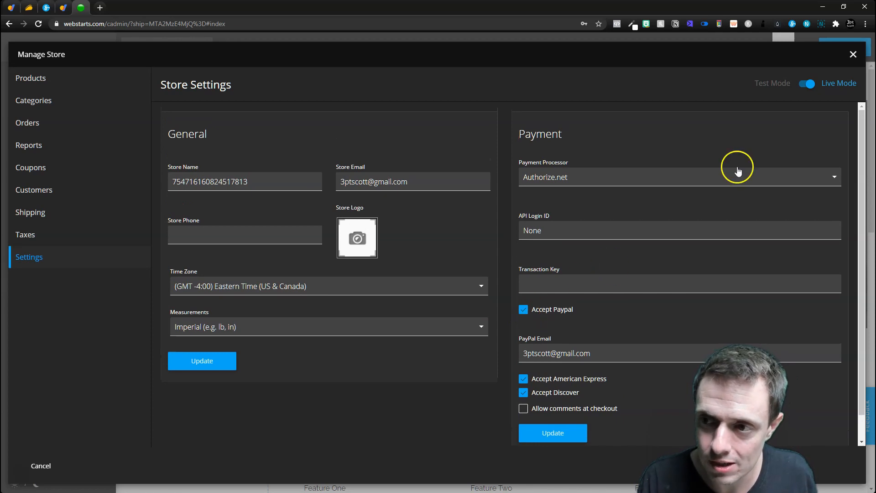
Close the store management, view the Add Product form from the editor and close it unsaved
click(853, 54)
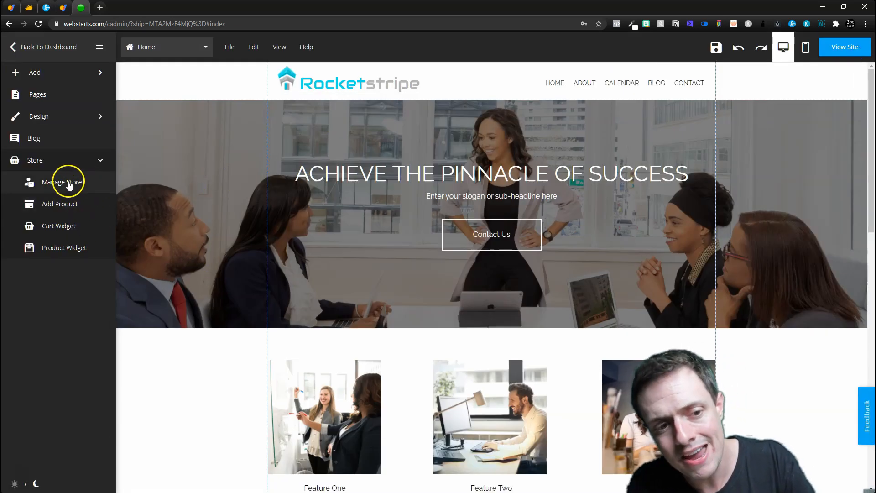
click(61, 204)
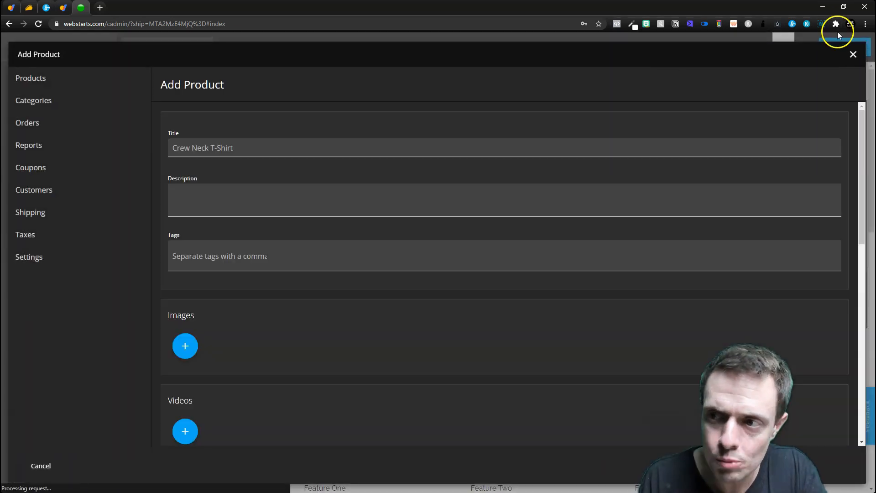
click(853, 54)
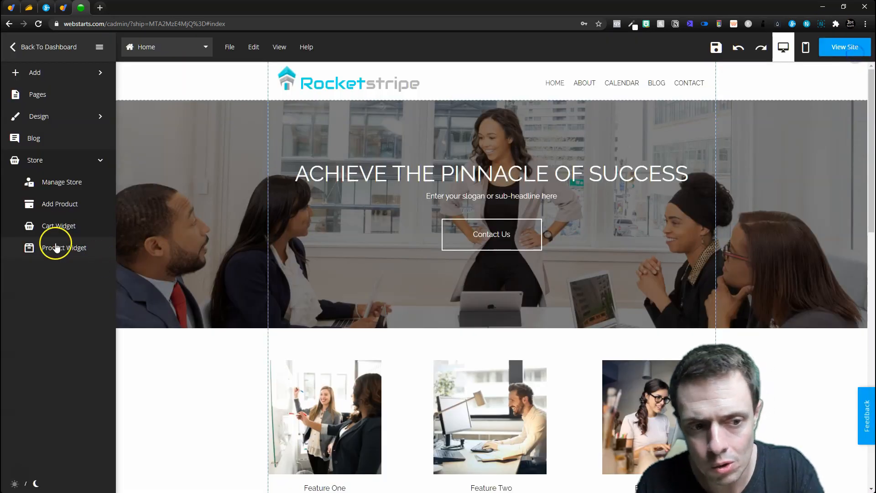
Add a cart widget to the Home page and move it into the header between the logo and the navigation links
click(58, 226)
drag(348, 112, 472, 83)
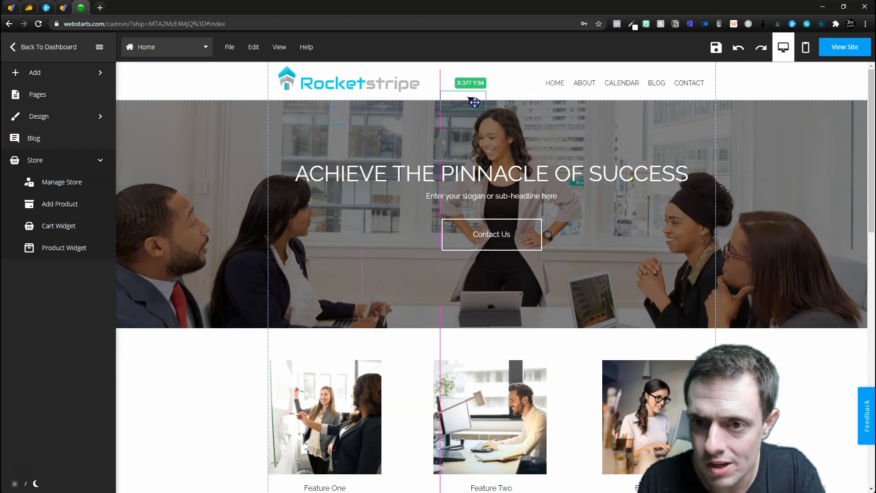
View the product selection for the product widget and close it without adding a product
click(59, 248)
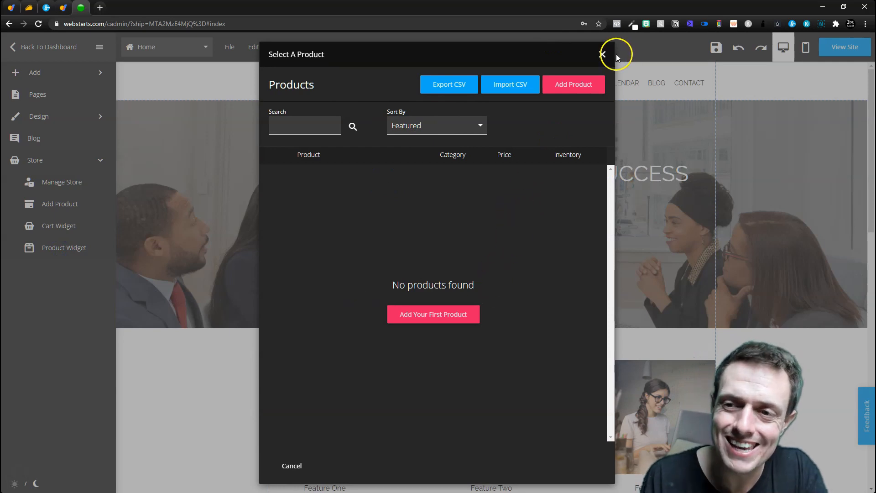
click(602, 54)
scroll(466, 319, down, 5)
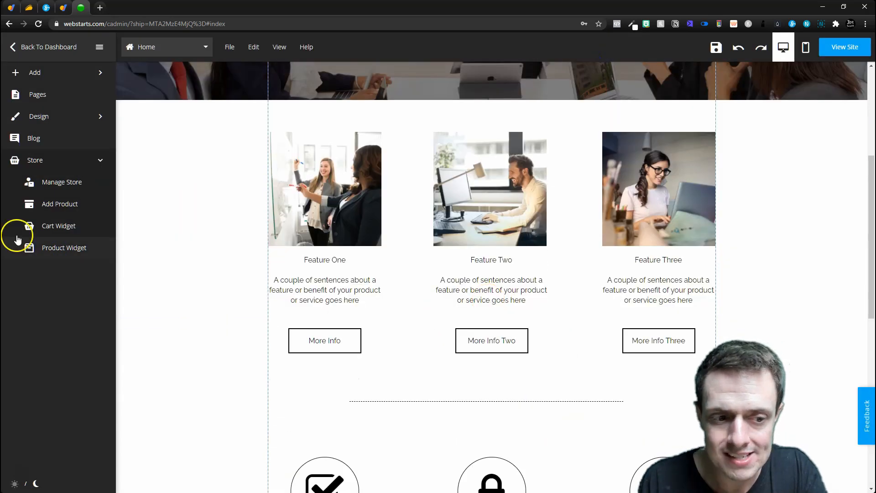
Look over the Home page down to its footer, and leave the editor for the dashboard without saving the changes
scroll(247, 325, down, 5)
scroll(248, 325, down, 5)
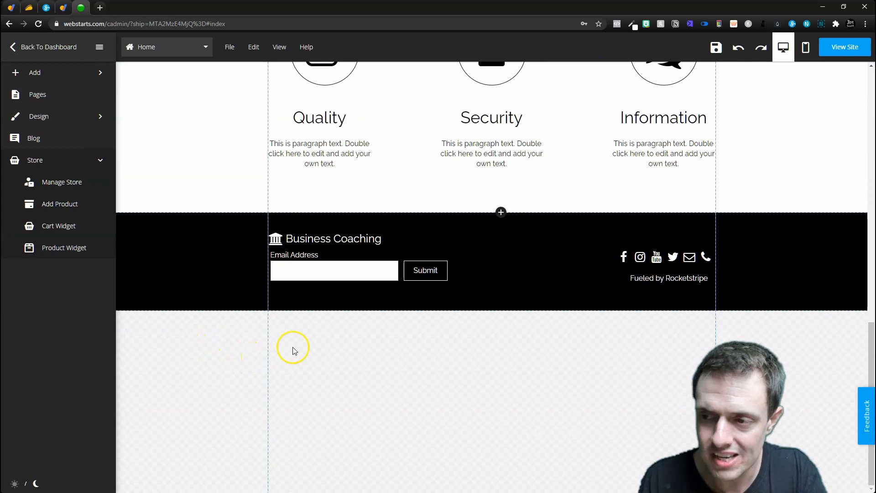
scroll(292, 350, up, 15)
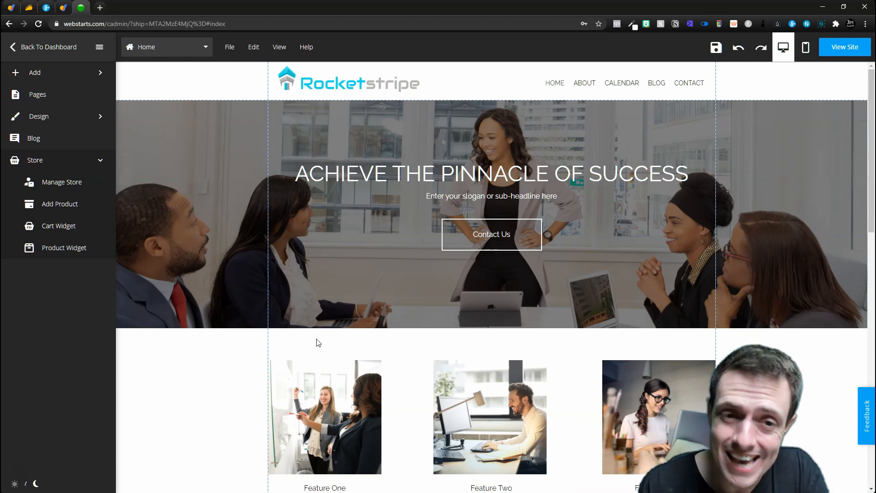
click(23, 57)
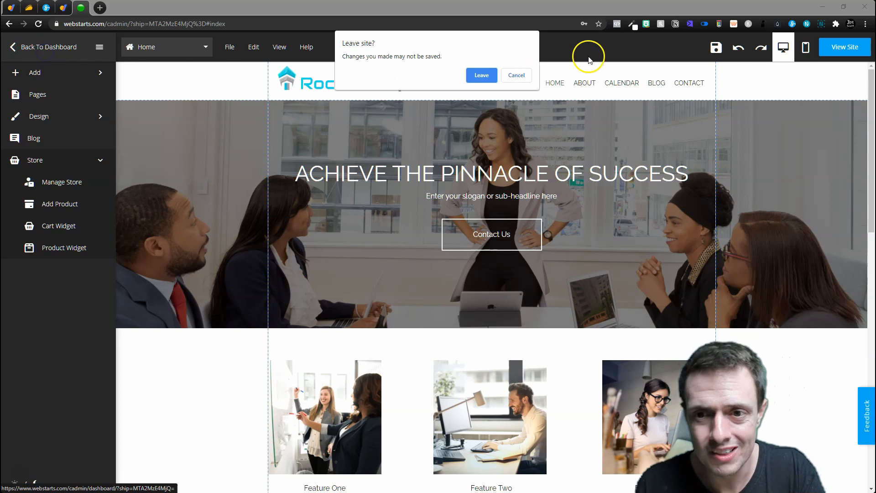
click(493, 78)
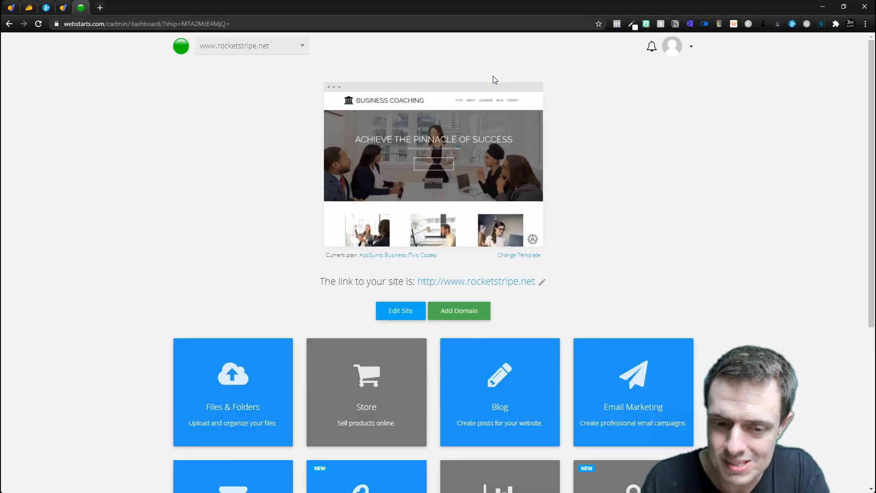
Open Email Marketing from the dashboard and review its Compose, Drafts, Sent, Campaign, Subscribers and Settings sections
scroll(587, 229, down, 3)
scroll(590, 254, down, 2)
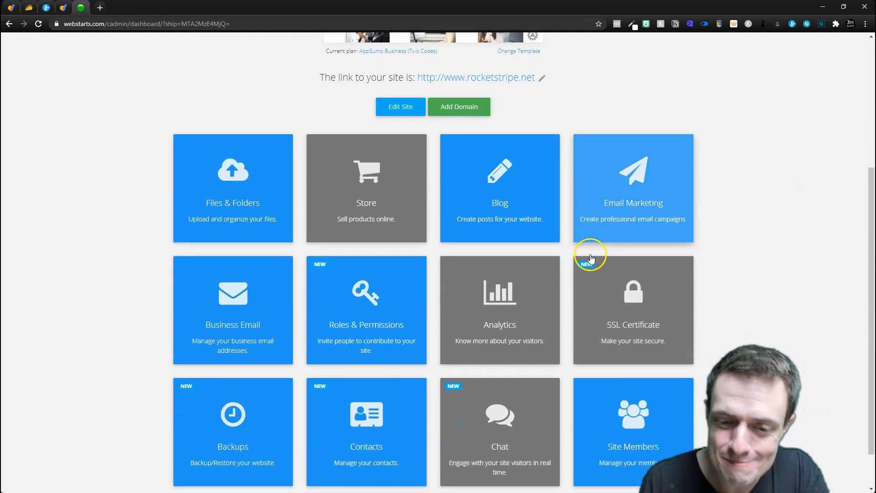
click(601, 137)
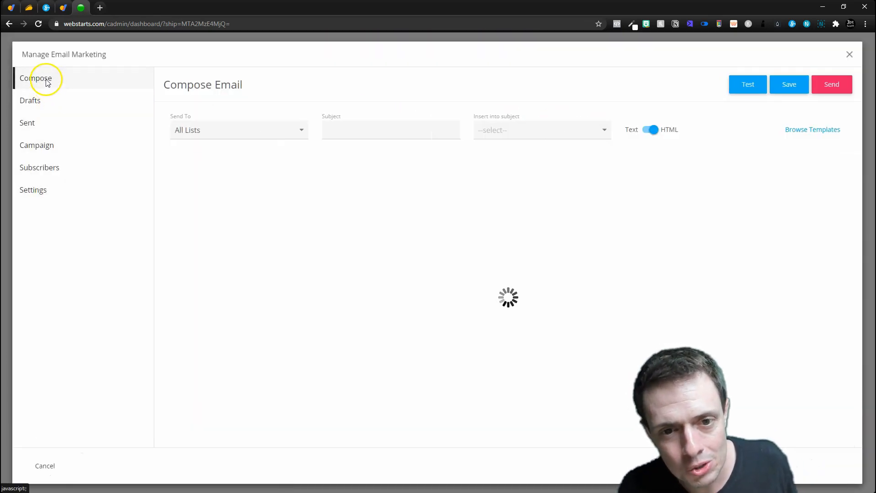
click(40, 101)
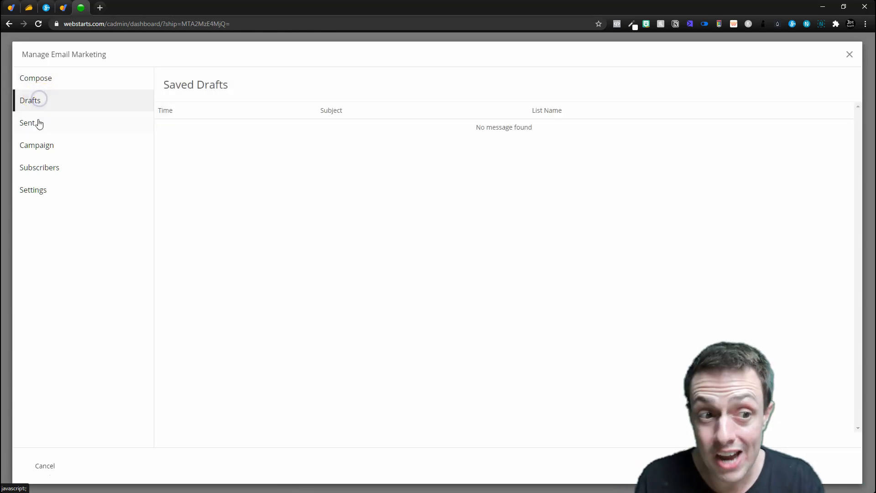
click(39, 127)
click(41, 148)
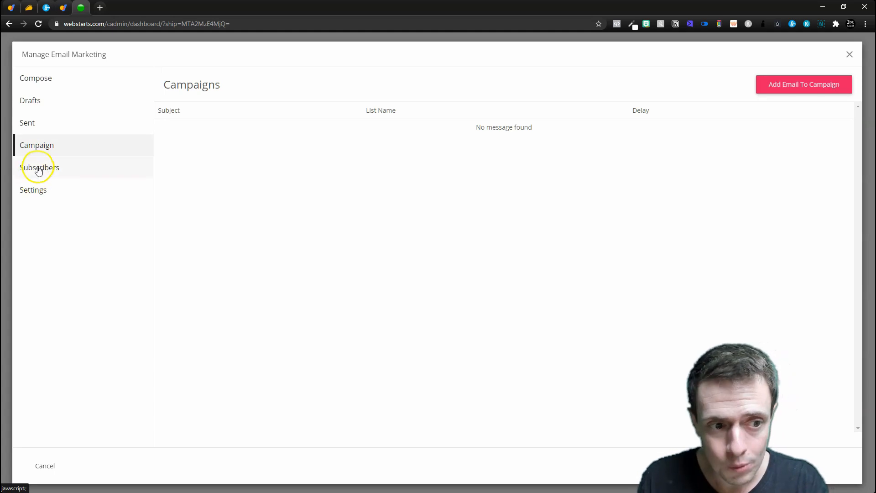
click(39, 169)
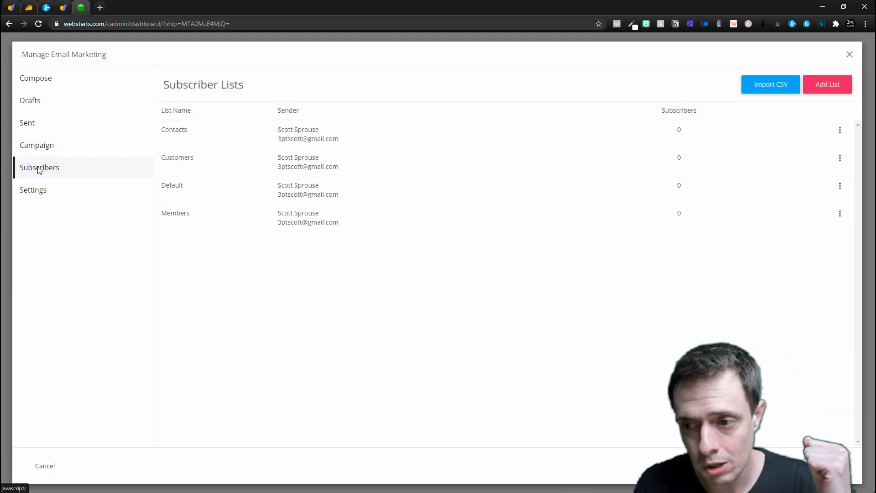
click(40, 180)
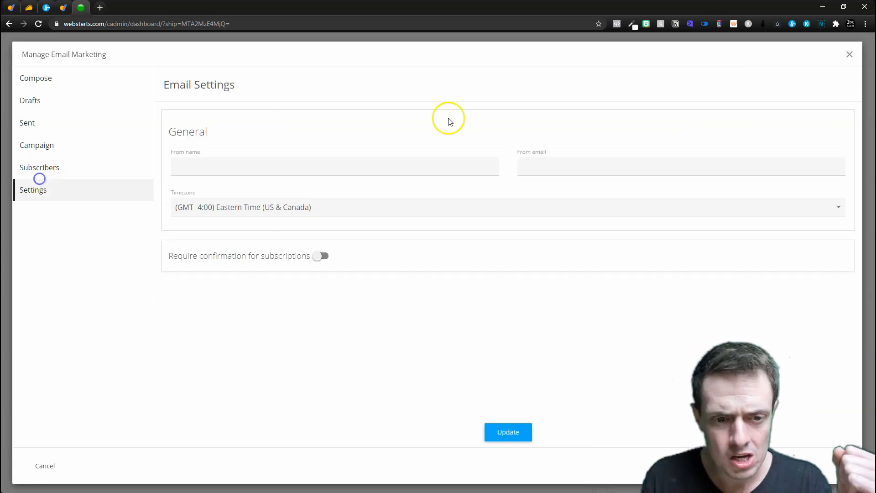
Try the subscription confirmation option without updating the settings, review the subscriber lists again and close Email Marketing
click(322, 258)
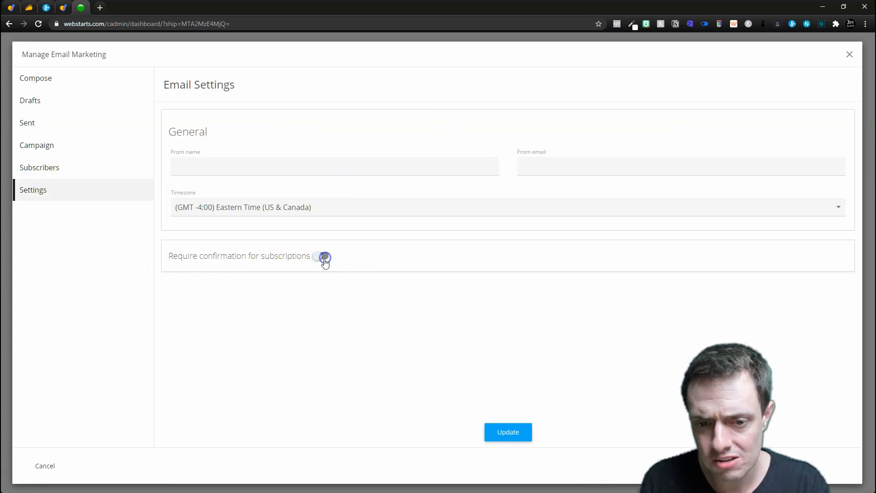
click(331, 276)
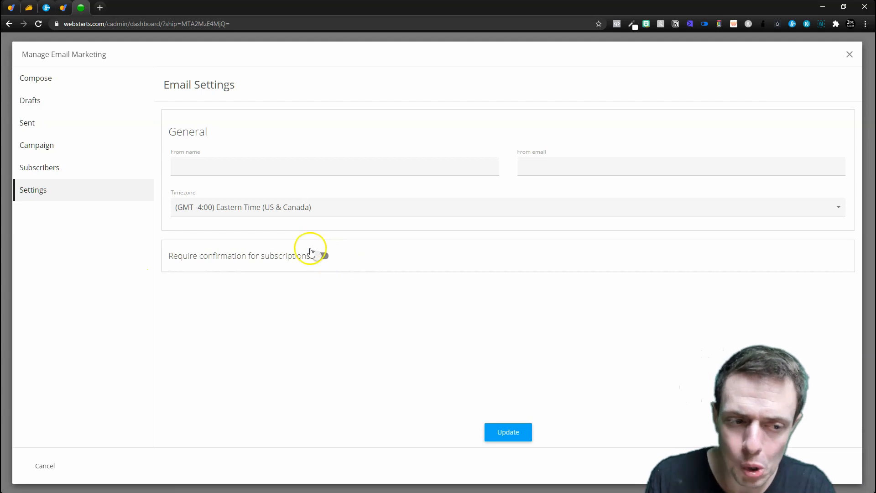
click(53, 169)
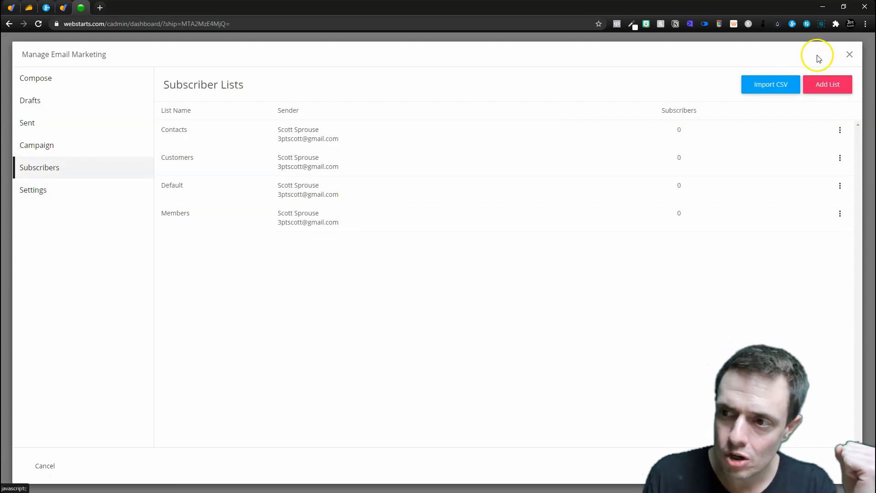
click(849, 55)
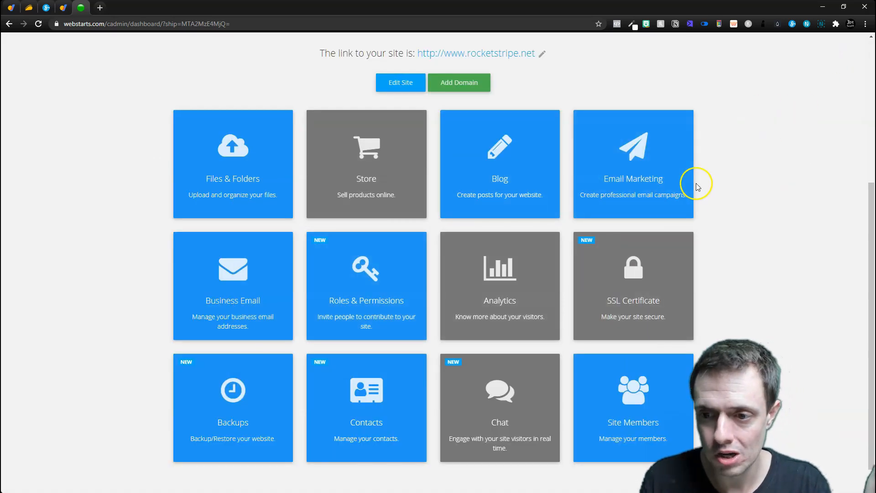
Switch to the AppSumo WebStarts page and read the next review that mentions email marketing and the reviews below it
key(ctrl+shift+Tab)
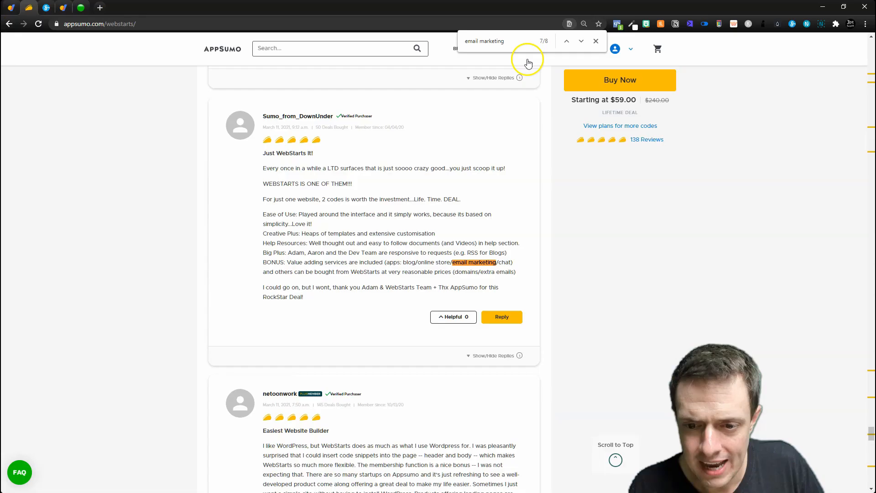
click(582, 41)
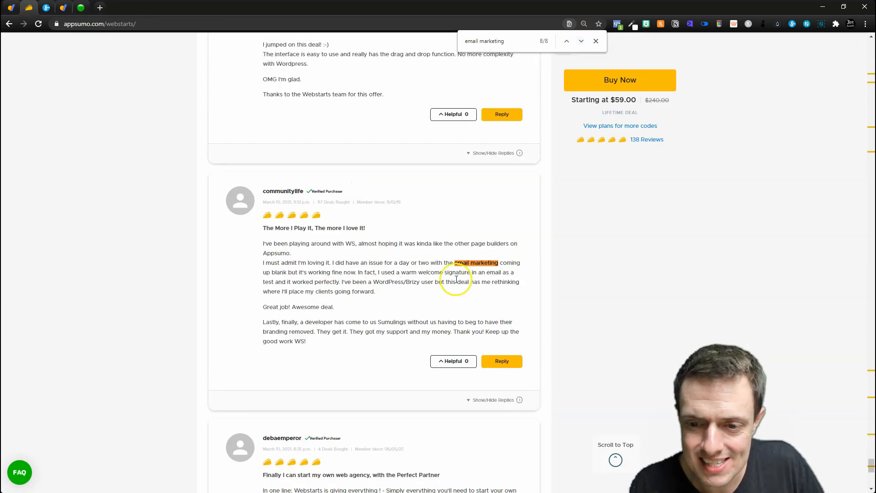
scroll(364, 257, down, 10)
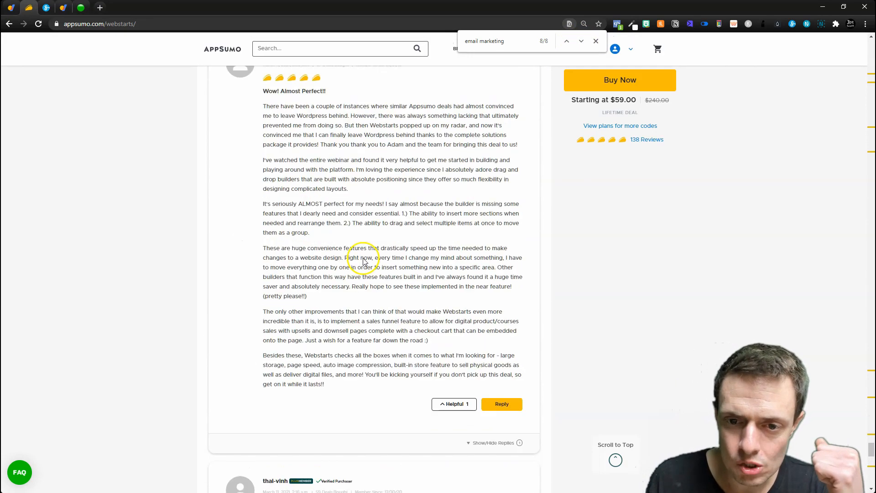
Switch back to the WebStarts dashboard, open Business Email, read the offer for buying email addresses and return to the email boxes
click(84, 7)
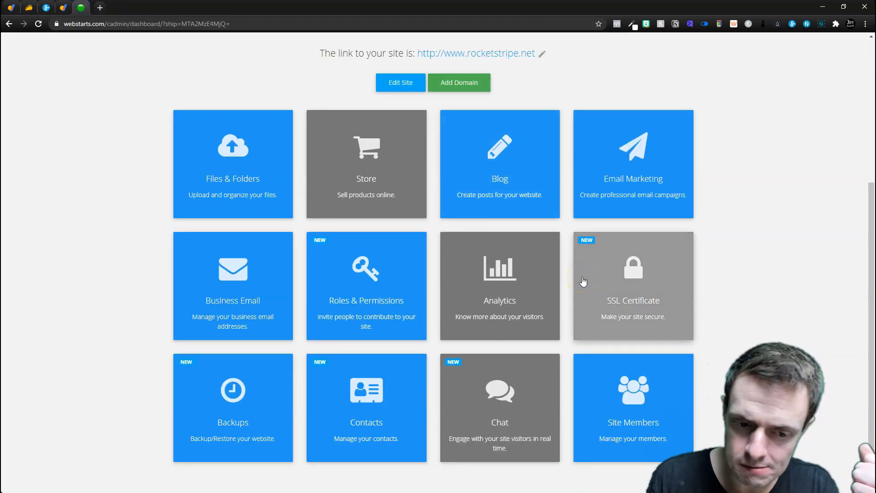
click(291, 328)
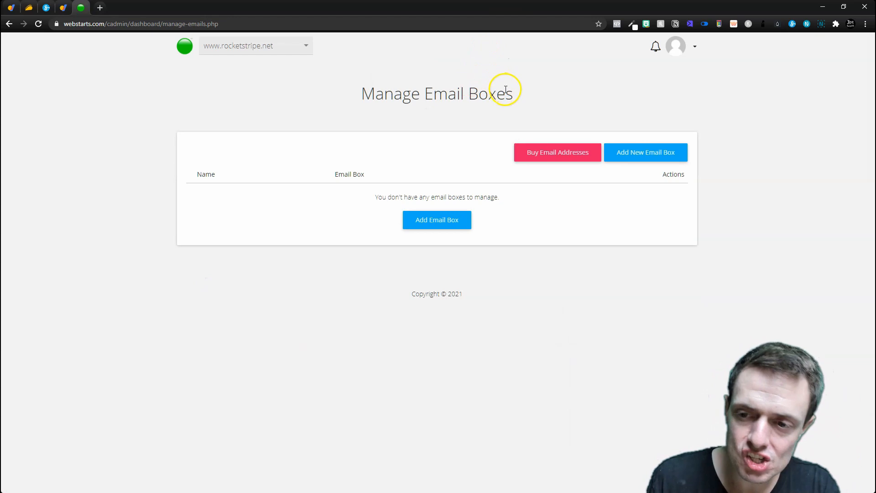
click(564, 147)
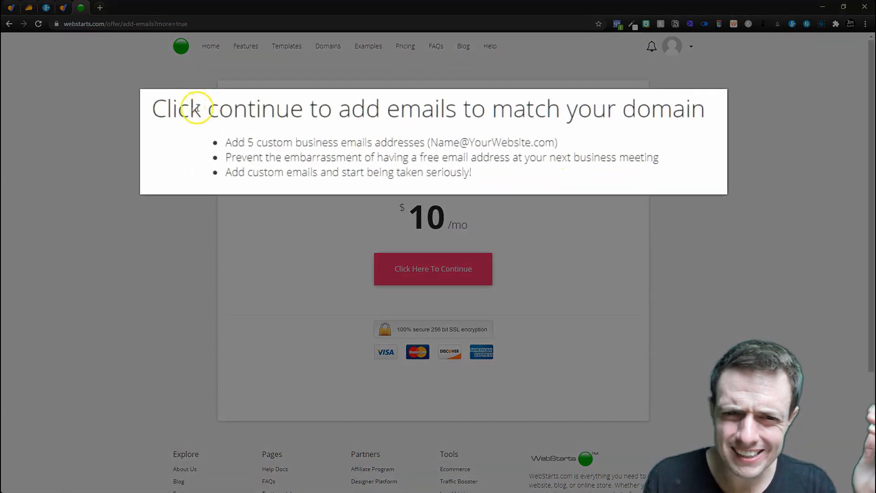
drag(166, 110, 552, 112)
click(551, 111)
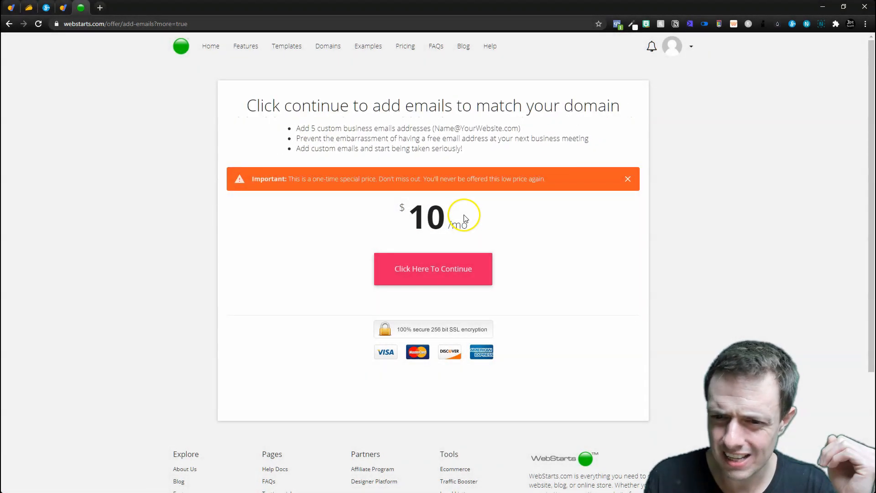
click(628, 179)
scroll(528, 231, down, 3)
scroll(501, 191, up, 3)
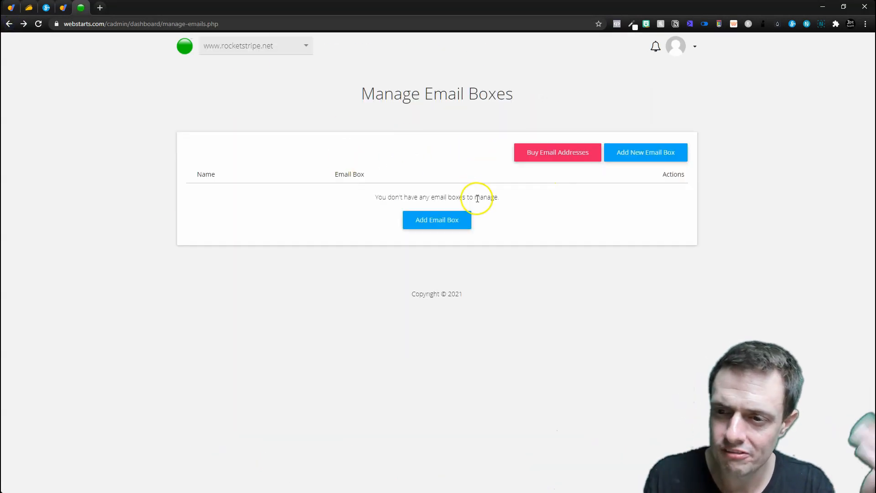
View the form for adding a new email box, check its domain choices and close it without submitting
click(646, 155)
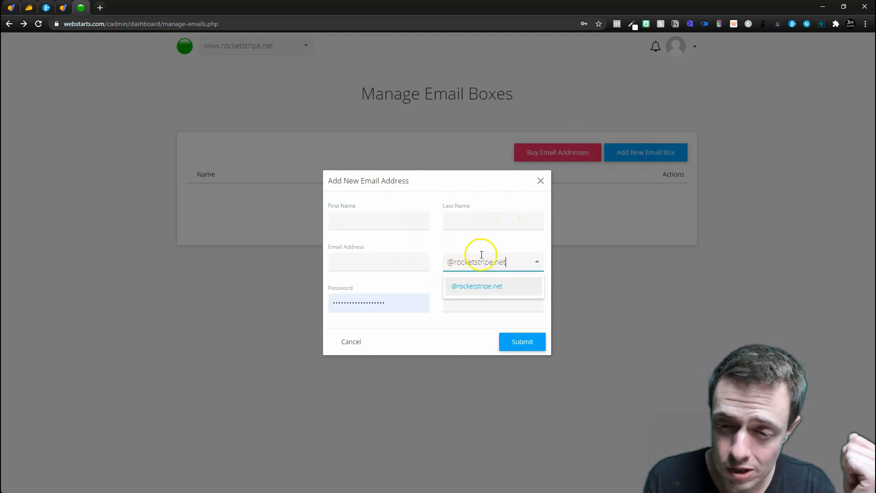
click(458, 249)
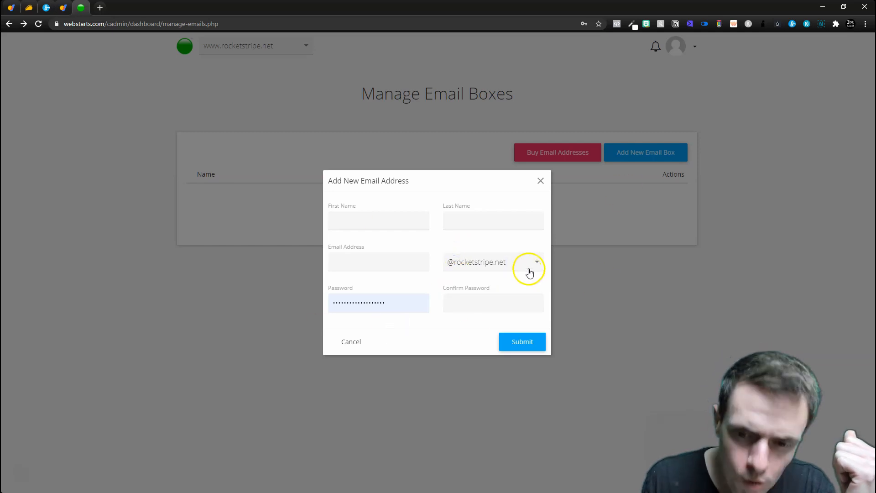
click(541, 183)
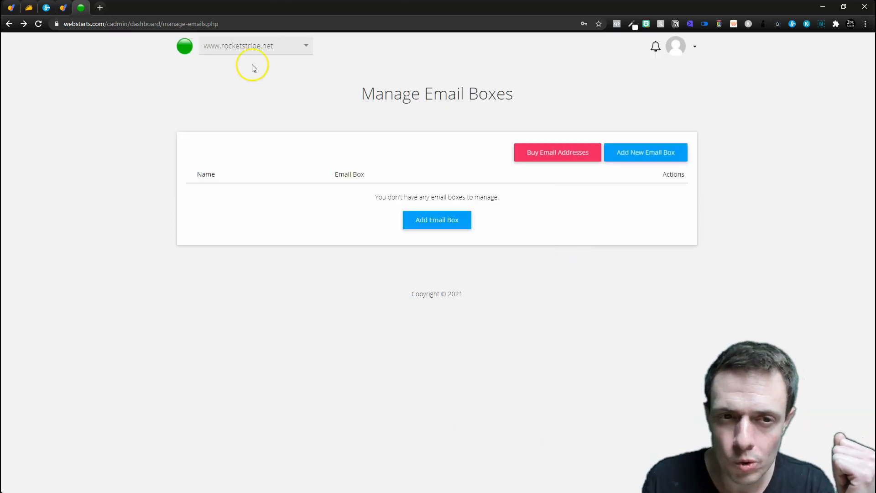
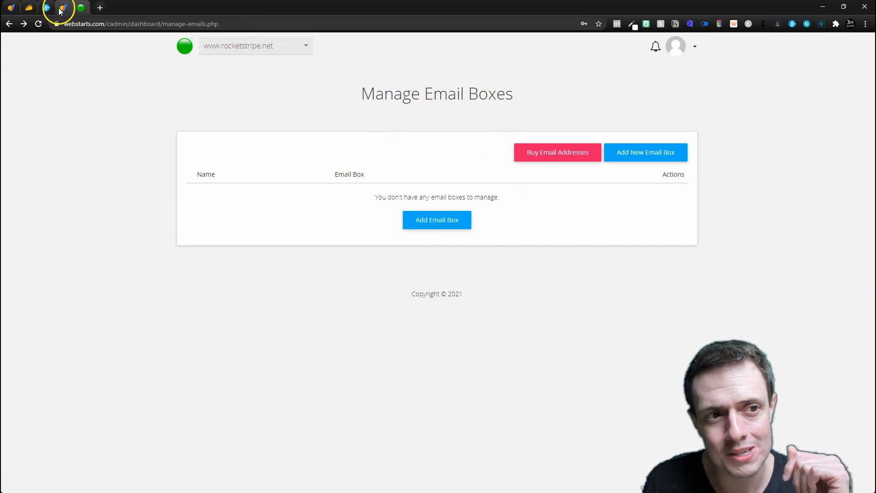
Switch to the AppSumo page and compare the email address allowances of the Single and Double plans
click(28, 8)
click(493, 333)
drag(454, 309, 387, 279)
click(389, 284)
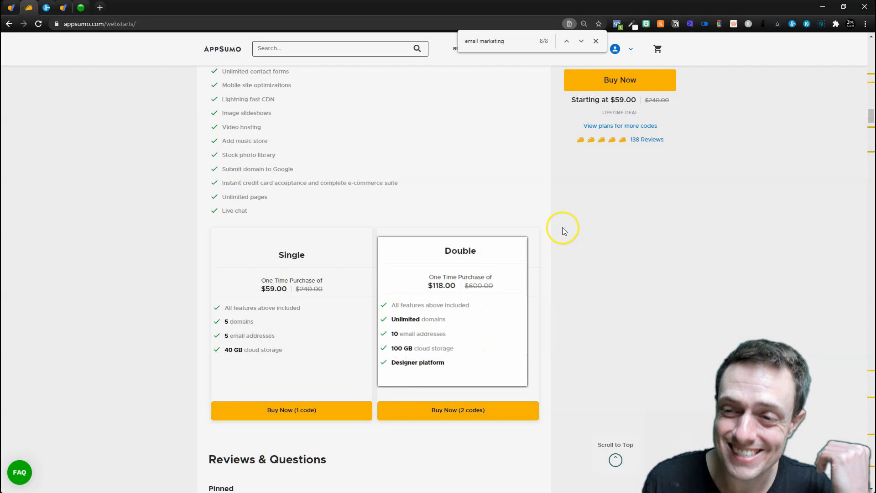
scroll(401, 255, down, 2)
View the existing rocketstripe.com website in the browser from its hero section down to the contact form and footer
click(638, 150)
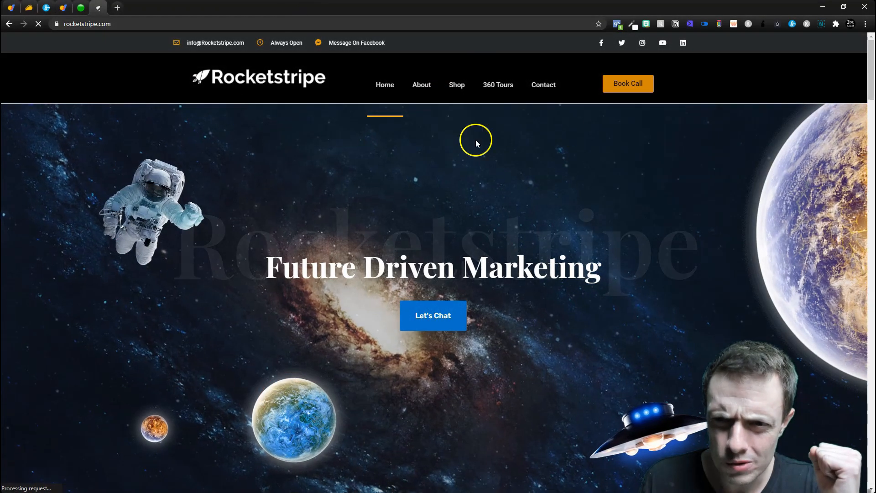
scroll(254, 204, down, 6)
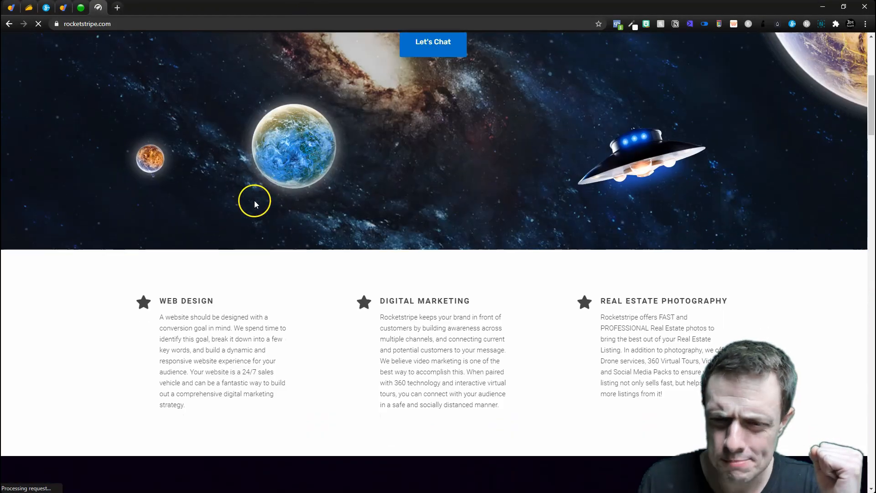
scroll(260, 203, down, 15)
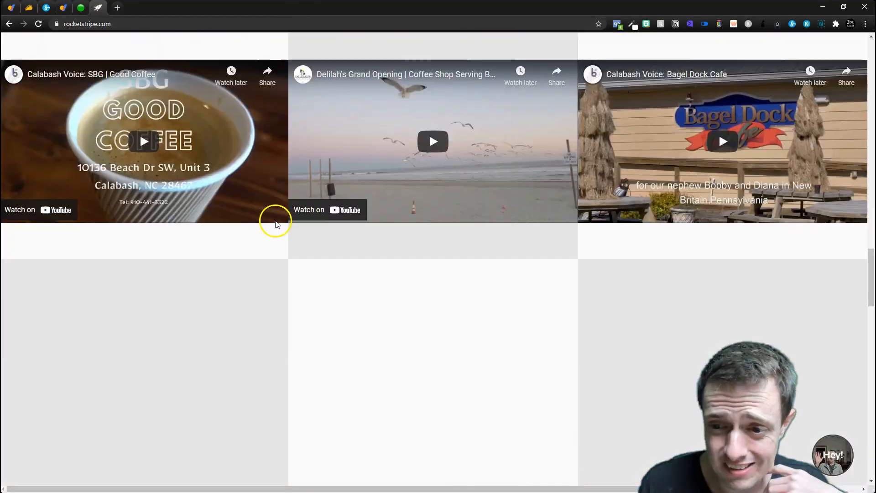
scroll(276, 225, down, 15)
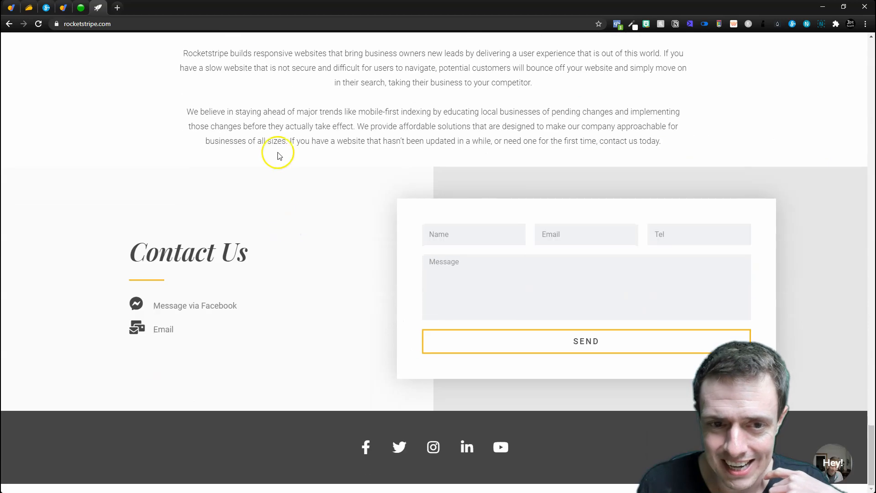
Return to the WebStarts dashboard, open Roles & Permissions, check the option to add a contributor and close it without adding one
click(82, 8)
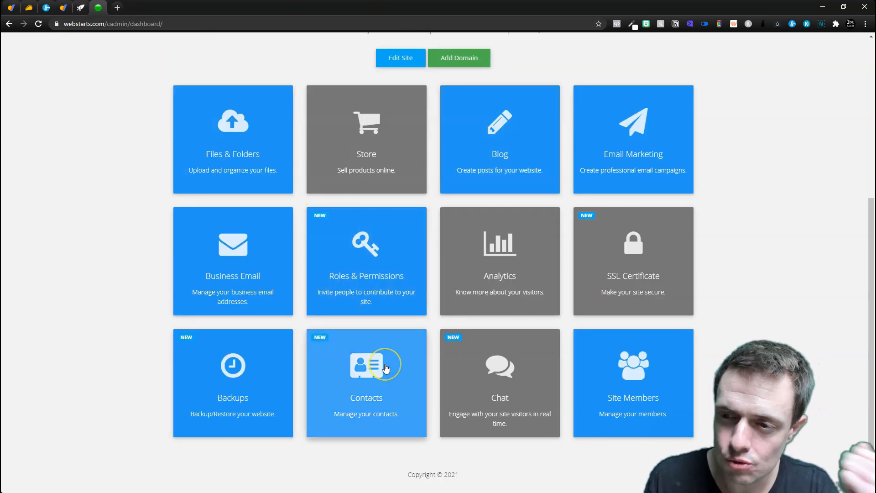
click(397, 222)
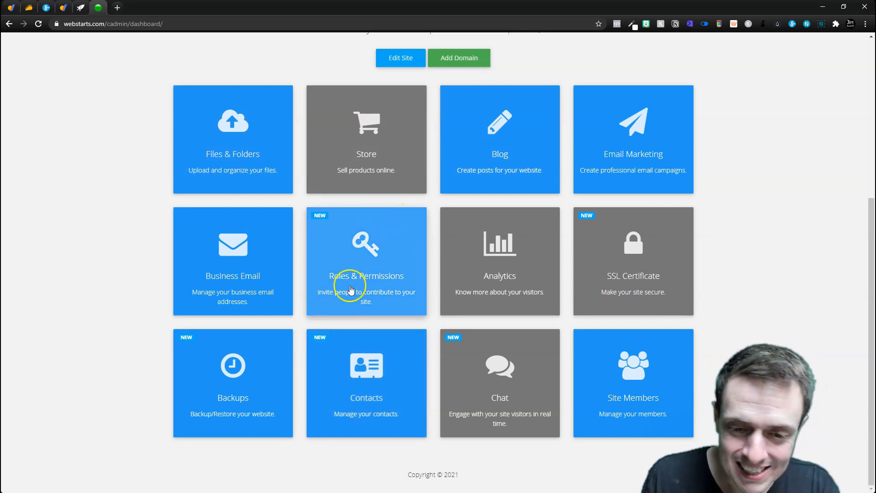
click(350, 290)
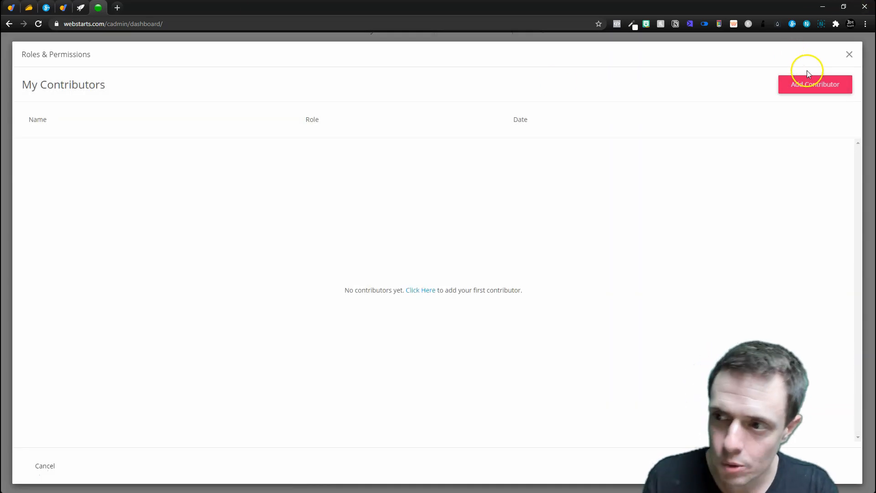
click(812, 82)
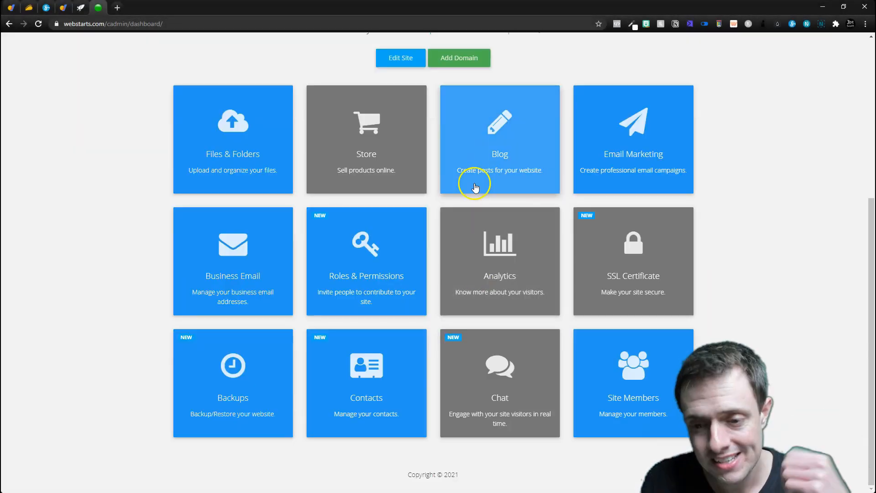
Enable website analytics tracking for the site and open its stats dashboard
click(492, 254)
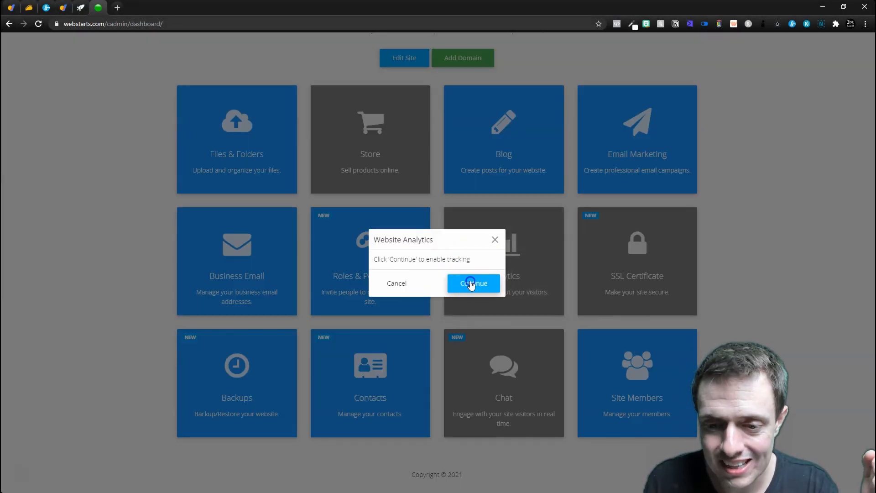
click(471, 283)
click(514, 274)
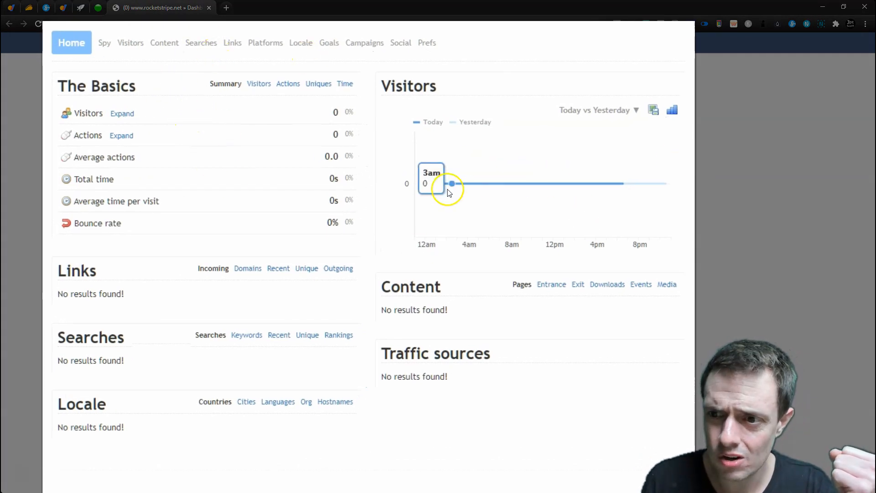
Set the Visitors chart to the last 365 days and switch the stats dashboard to dark mode
click(615, 111)
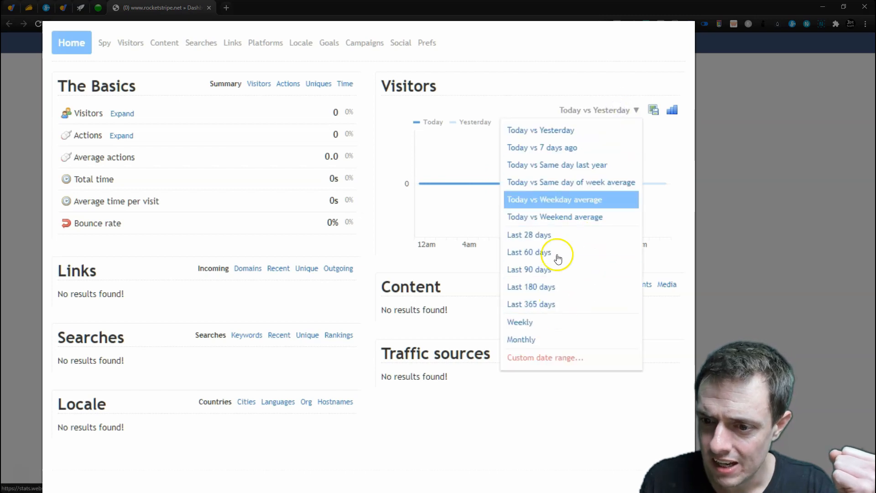
click(554, 305)
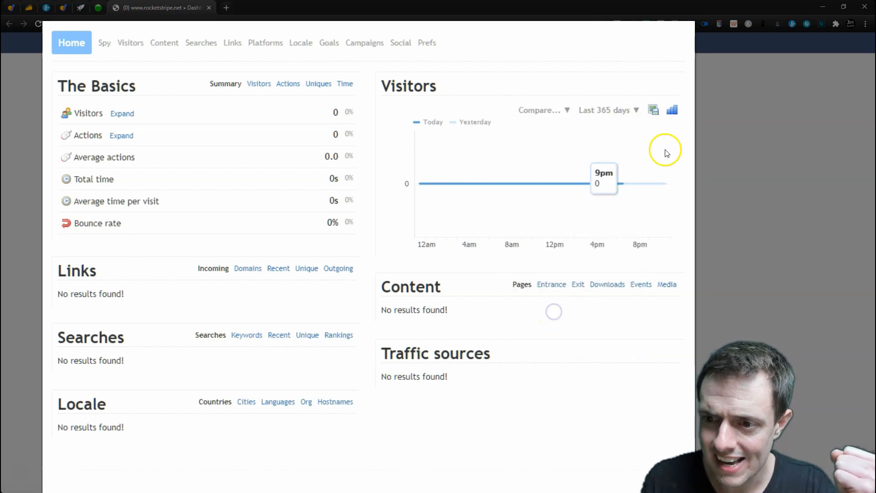
click(651, 44)
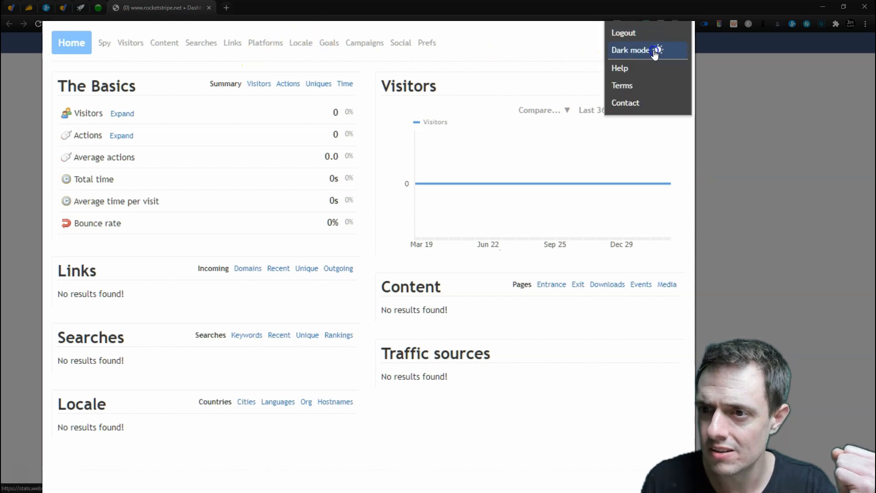
click(654, 53)
click(656, 44)
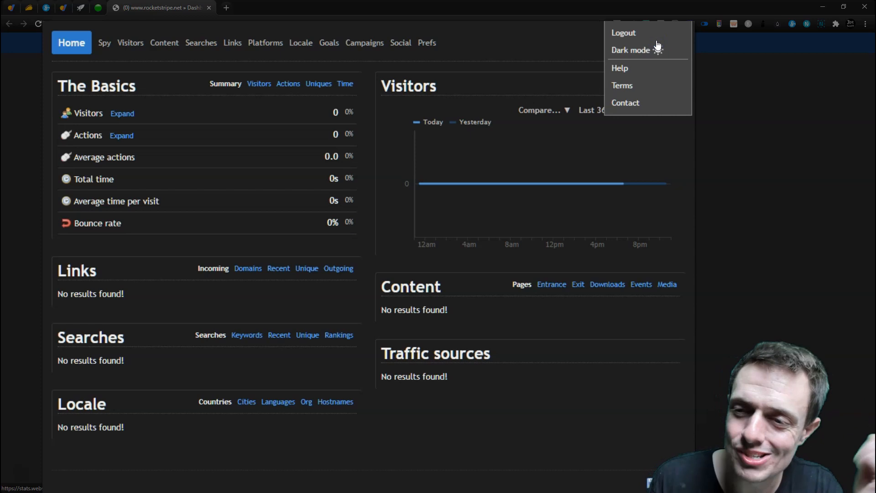
click(609, 386)
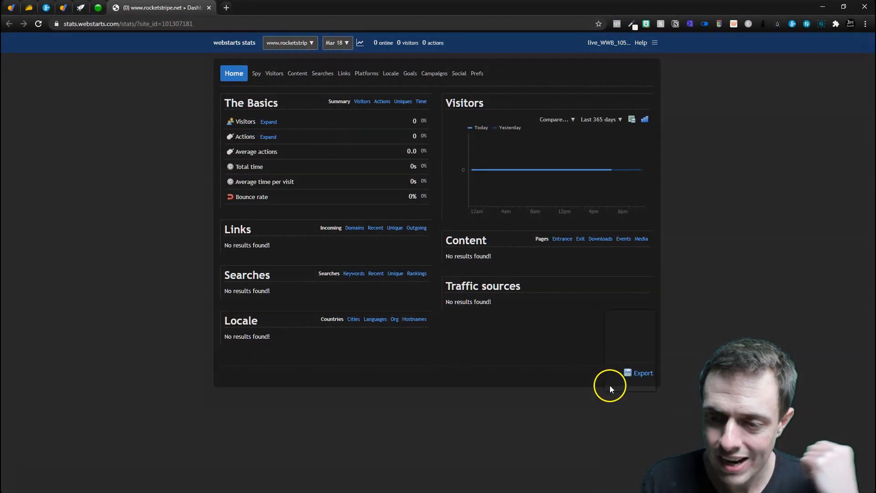
Export the stats dashboard as a PDF and open the downloaded file
click(641, 373)
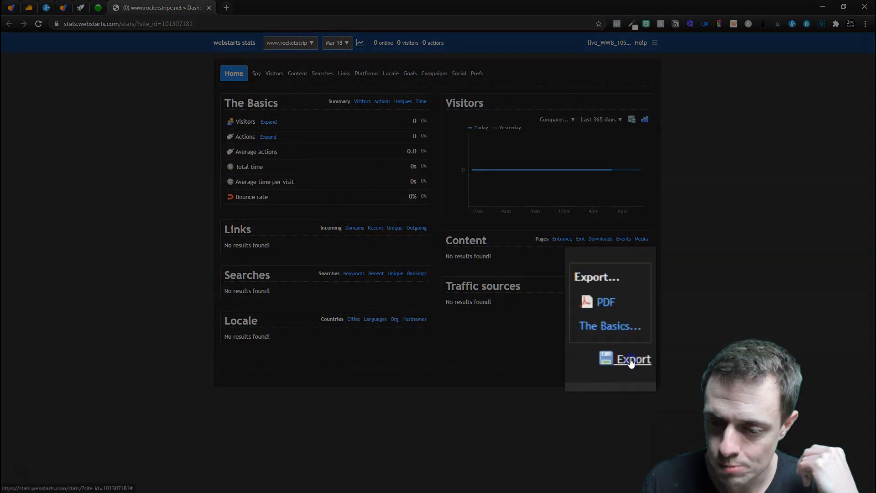
click(607, 301)
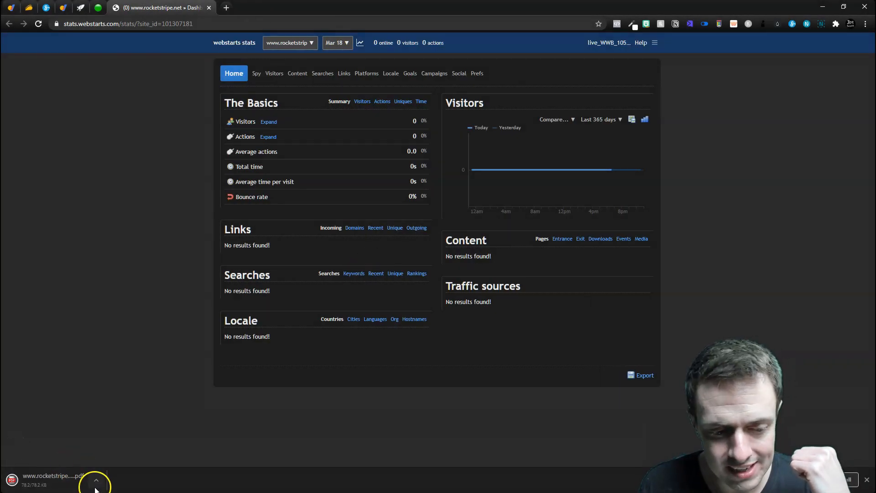
click(95, 486)
click(82, 489)
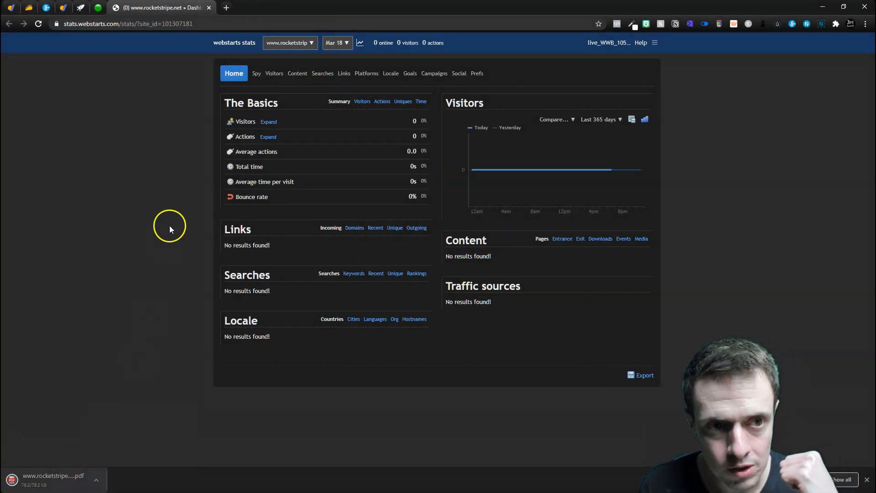
click(83, 487)
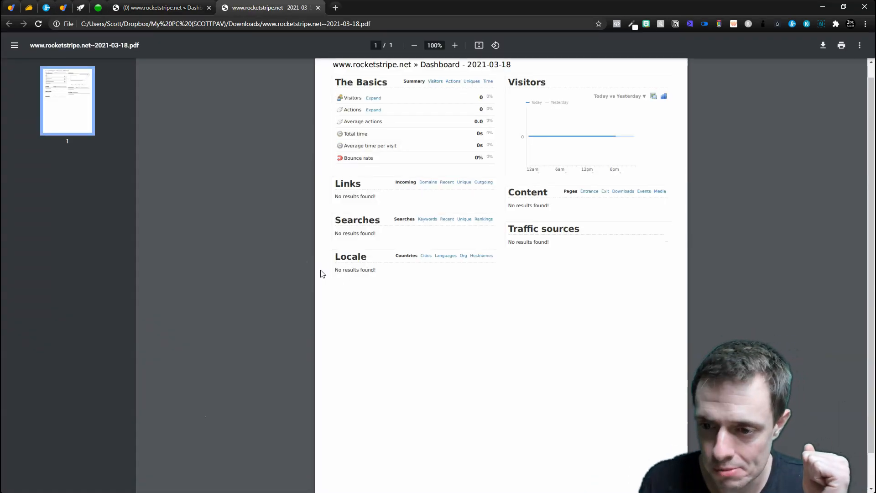
Look through the exported PDF stats report and close it
scroll(514, 189, down, 1)
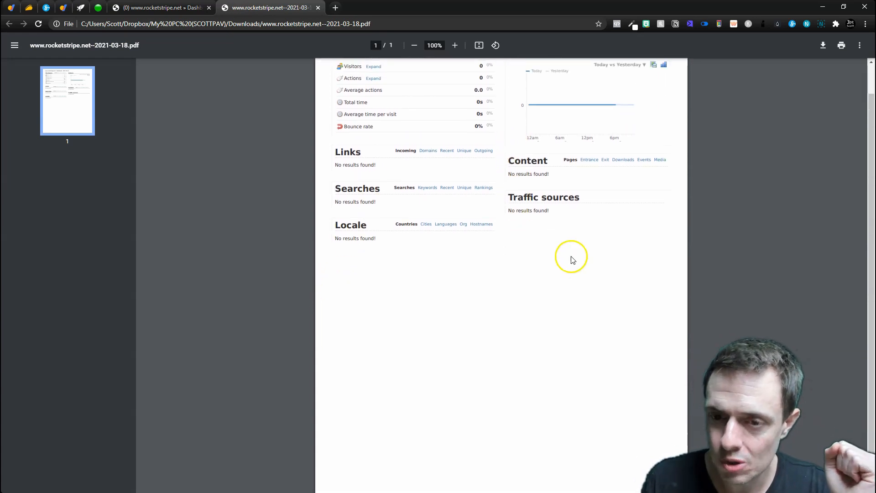
scroll(515, 160, up, 1)
scroll(525, 119, down, 1)
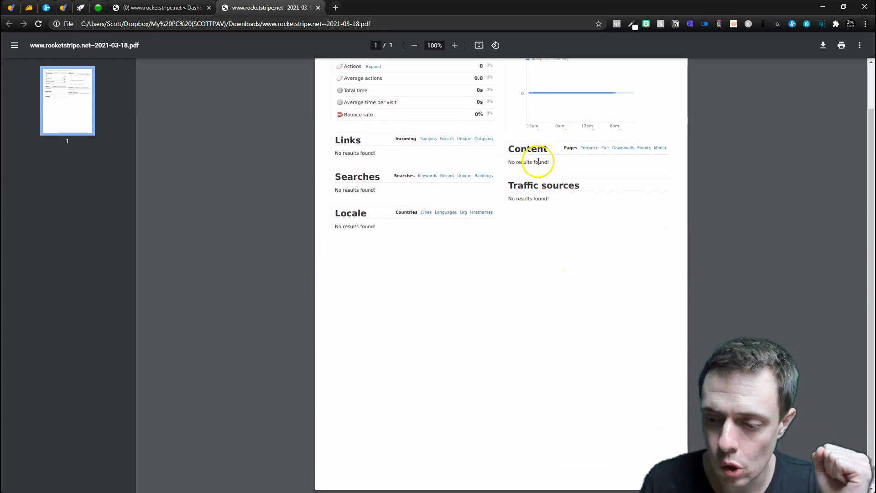
scroll(534, 137, up, 1)
click(346, 66)
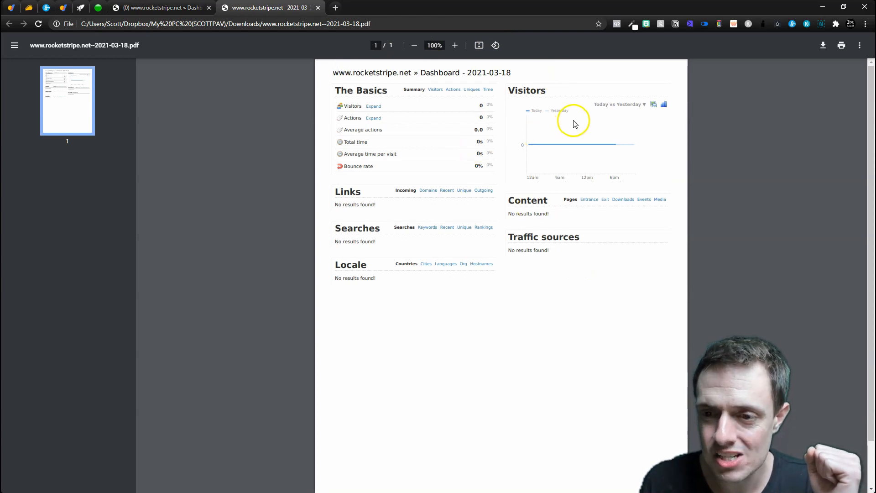
click(318, 8)
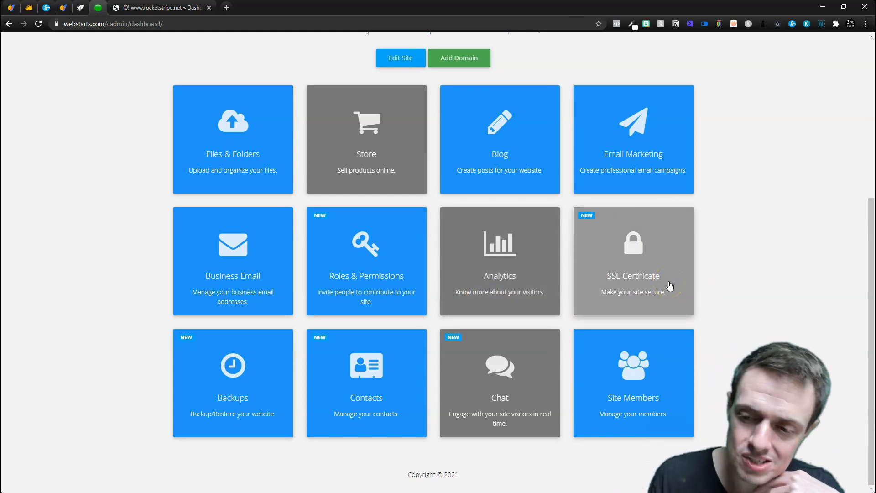
Request an SSL certificate for the site from the WebStarts dashboard, and load rocketstripe.net in a new incognito window
click(663, 247)
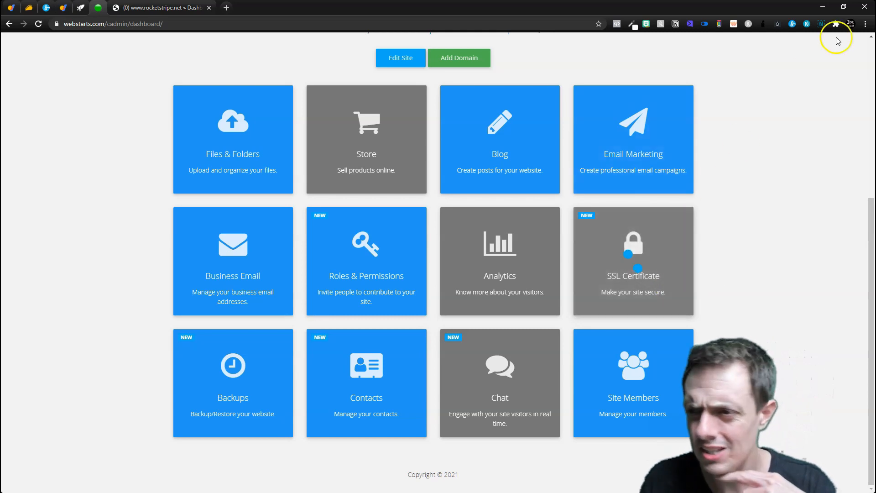
click(865, 24)
click(827, 58)
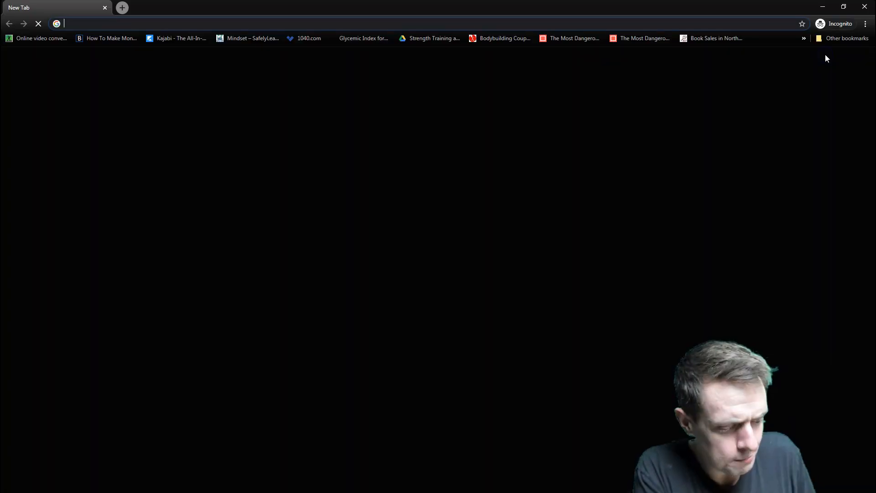
text(rocketstripe.com)
key(BackSpace)
key(BackSpace)
key(BackSpace)
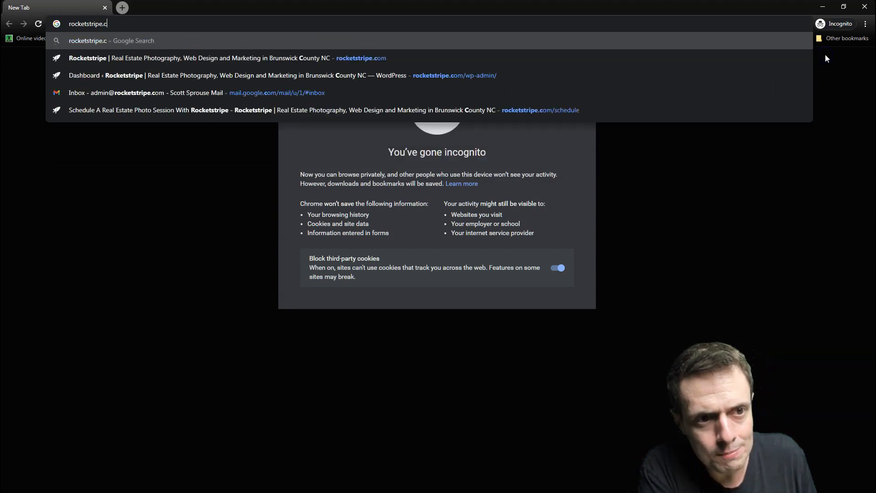
text(net)
key(Return)
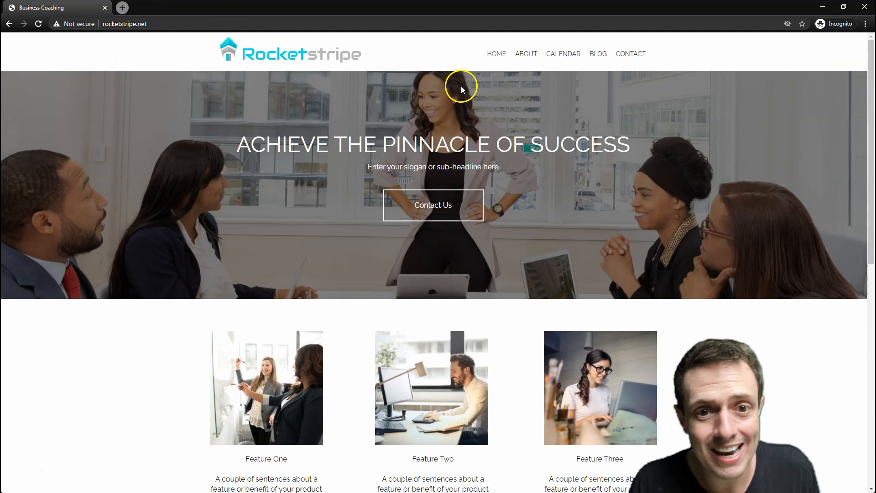
Compare the connection security of rocketstripe.net with rocketstripe.com in a second incognito tab, and close the comparison
click(142, 54)
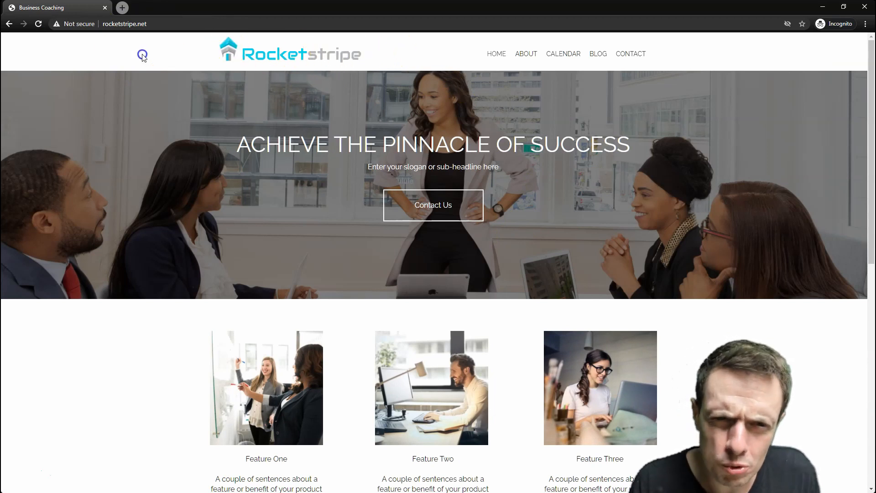
click(122, 8)
text(ro)
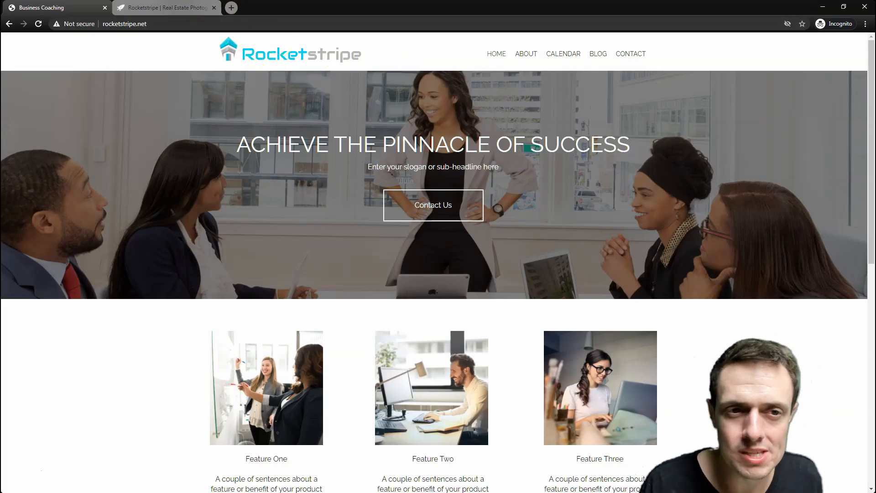
click(160, 7)
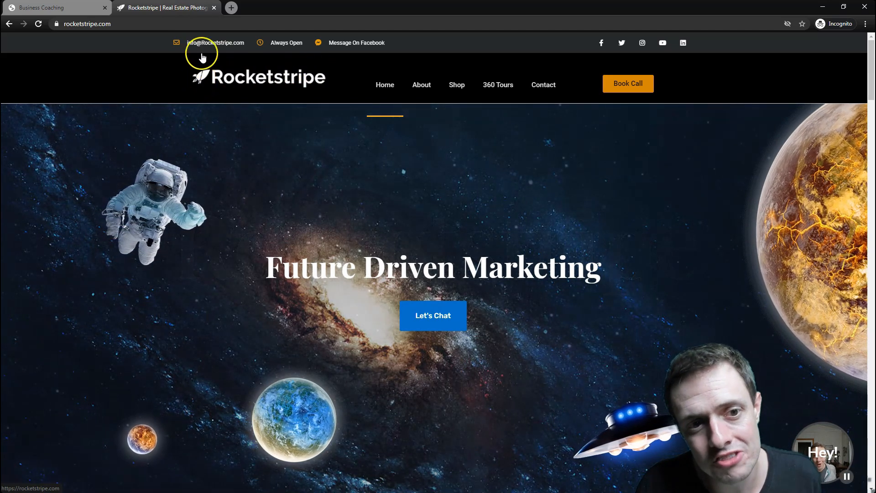
key(ctrl+Tab)
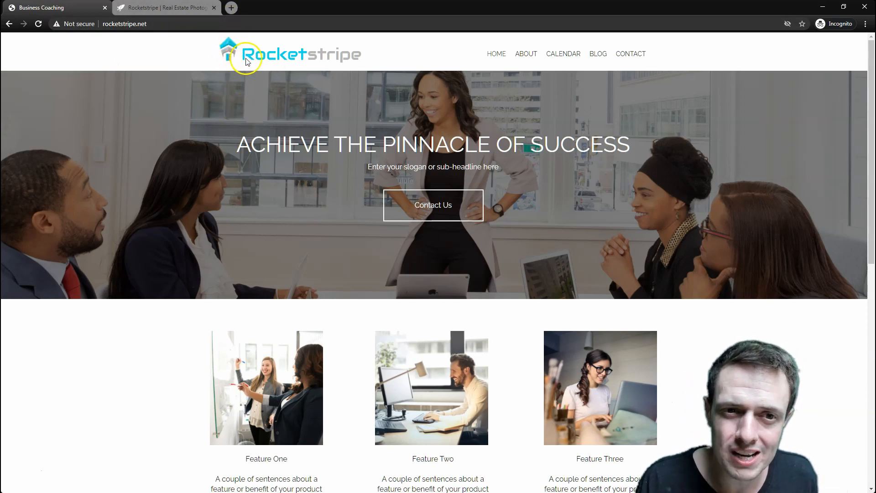
click(192, 7)
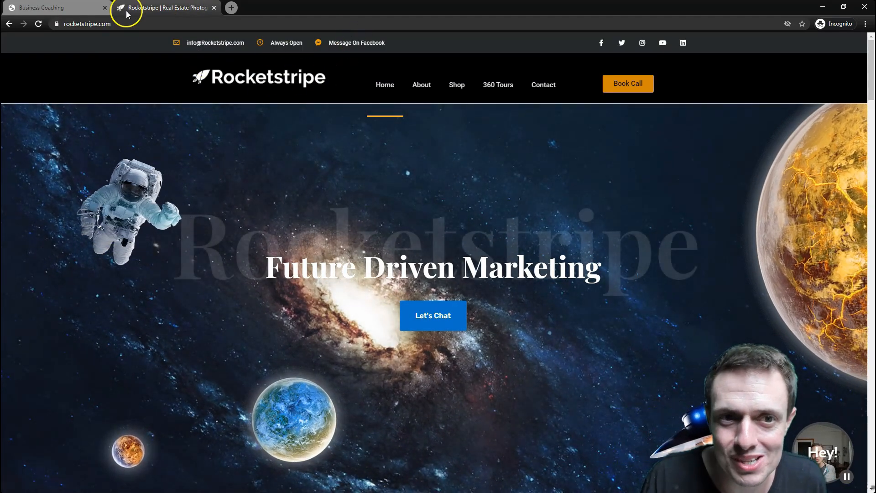
click(214, 8)
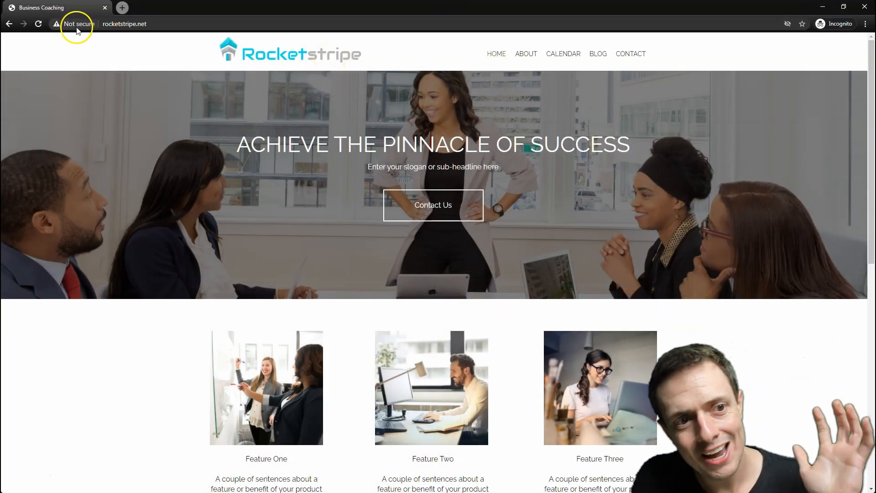
click(77, 28)
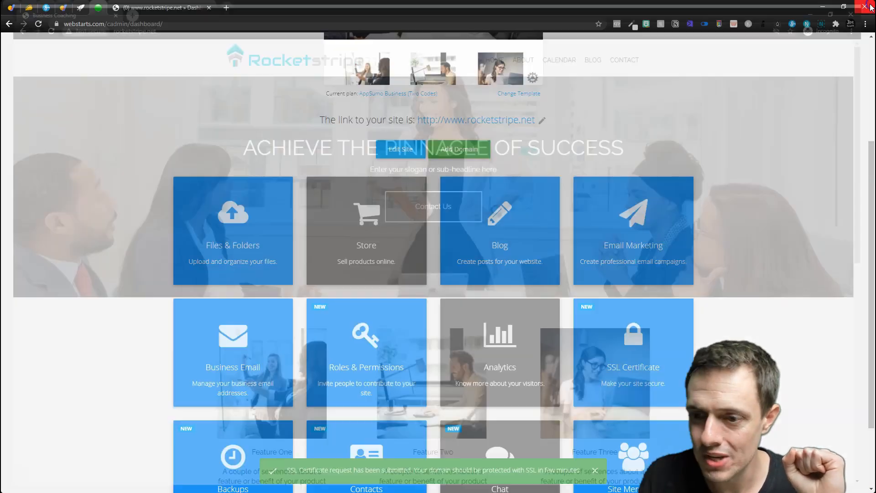
View the site's Backups page, check the account menu options and return to the dashboard
scroll(567, 372, down, 3)
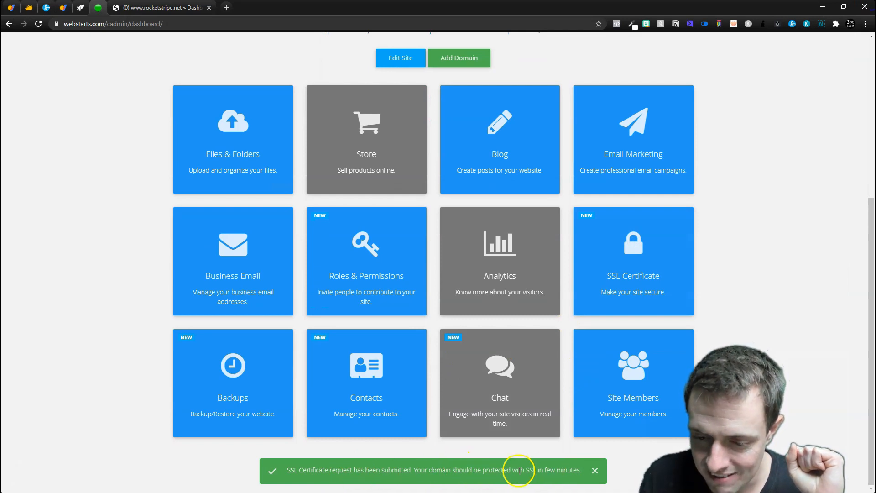
click(226, 380)
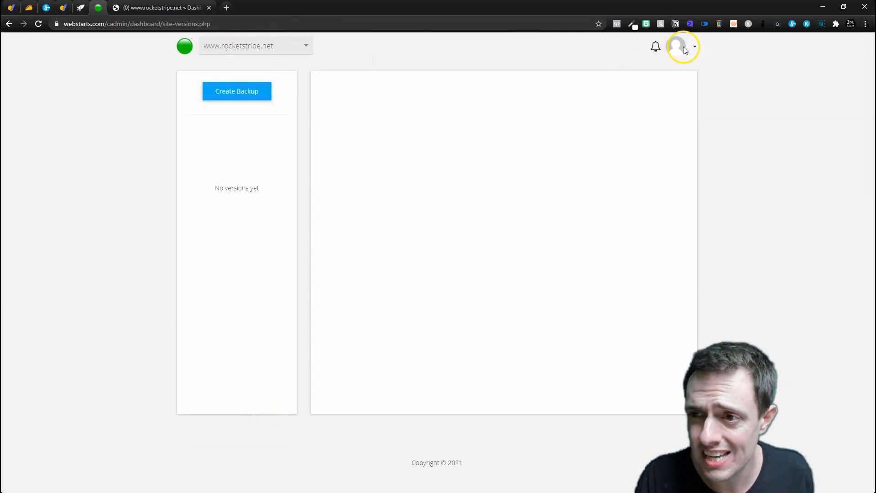
click(694, 45)
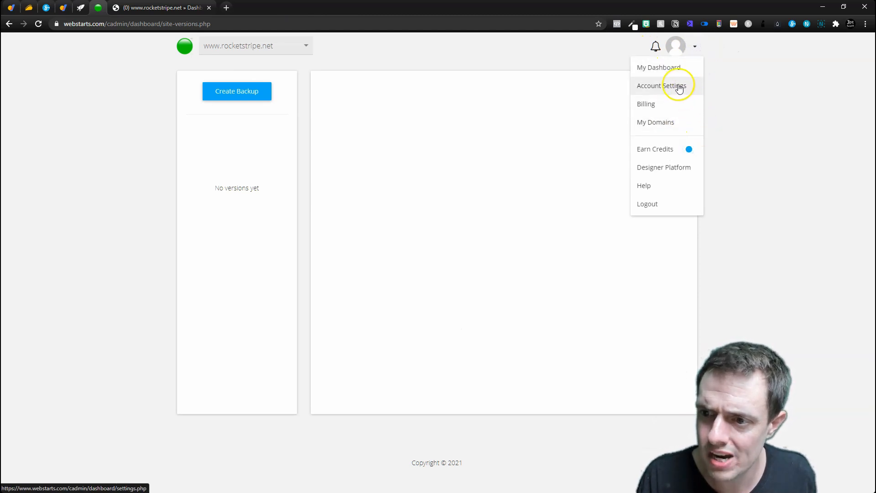
click(757, 96)
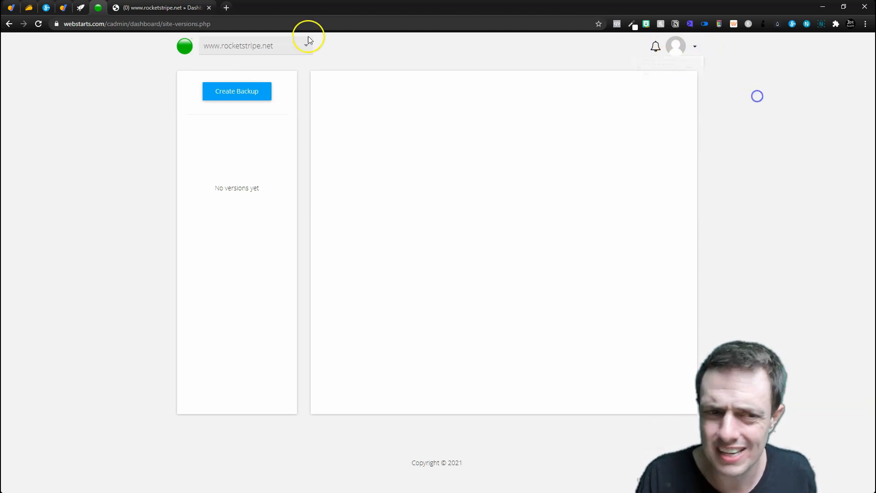
click(10, 24)
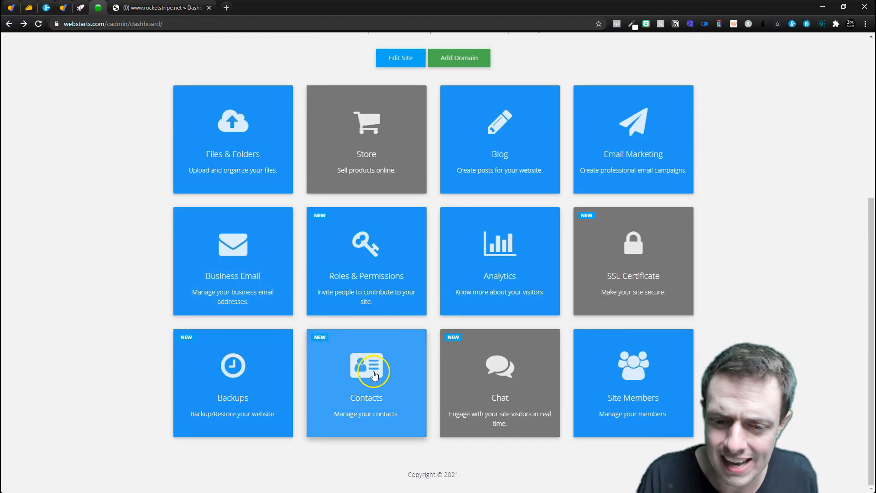
View the Contacts list and the Site Members page without adding anyone, and return to the dashboard
click(369, 387)
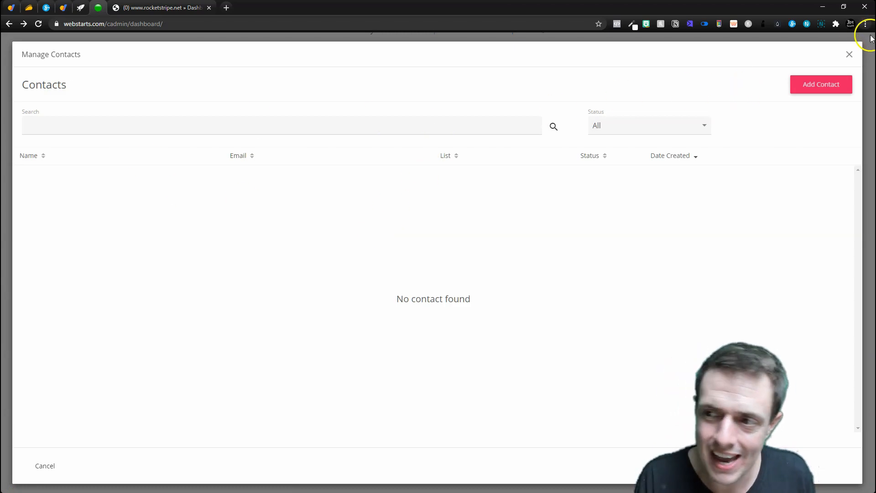
click(849, 56)
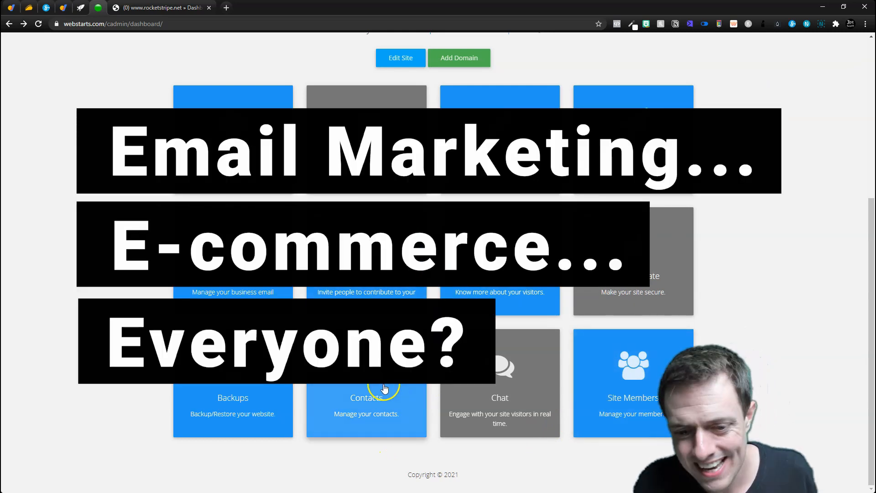
click(597, 408)
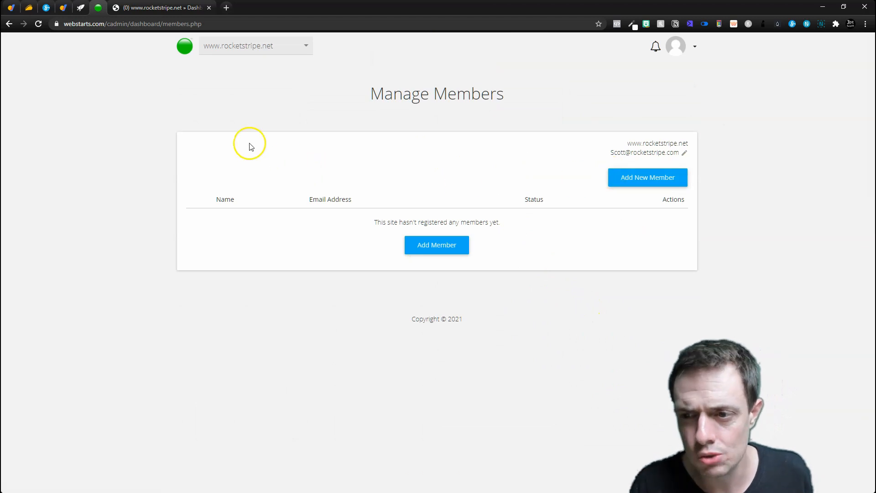
click(8, 25)
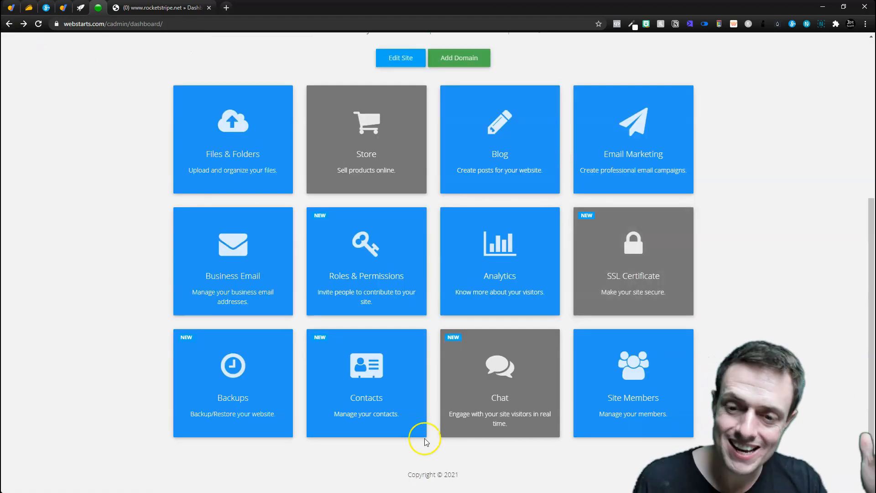
Add live chat to the website with chat turned on, and load rocketstripe.net in a maximized incognito window
click(502, 391)
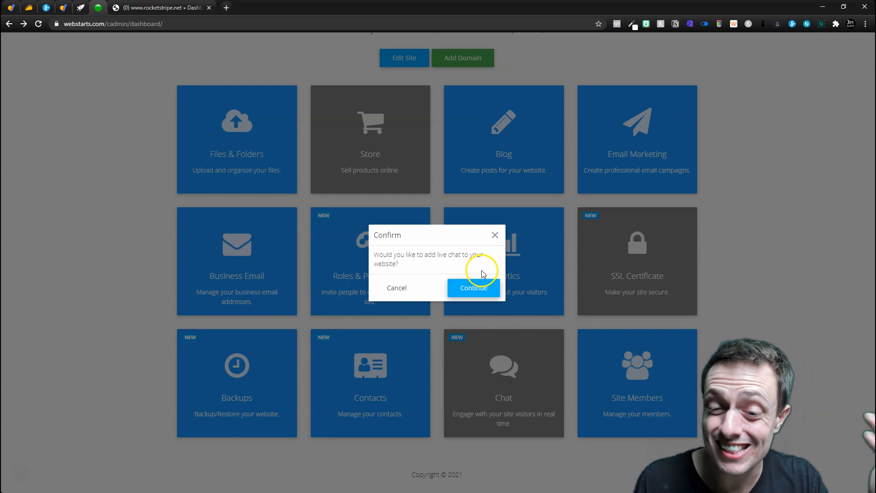
click(475, 287)
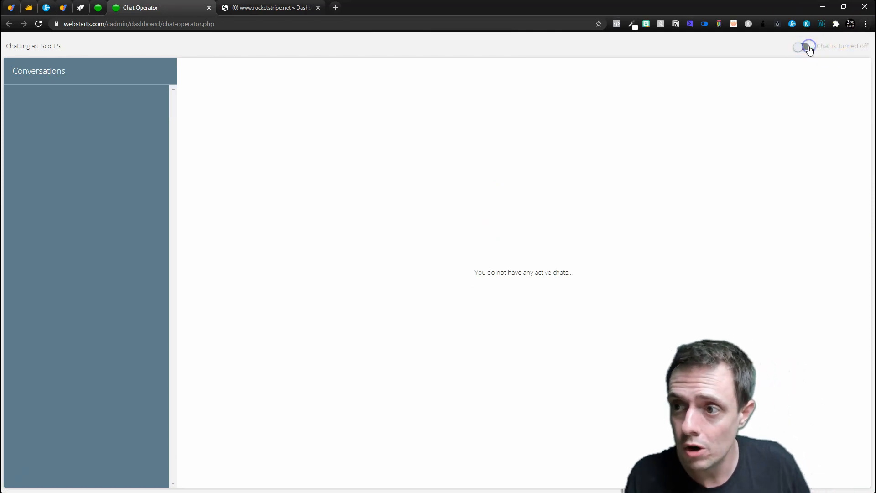
click(865, 24)
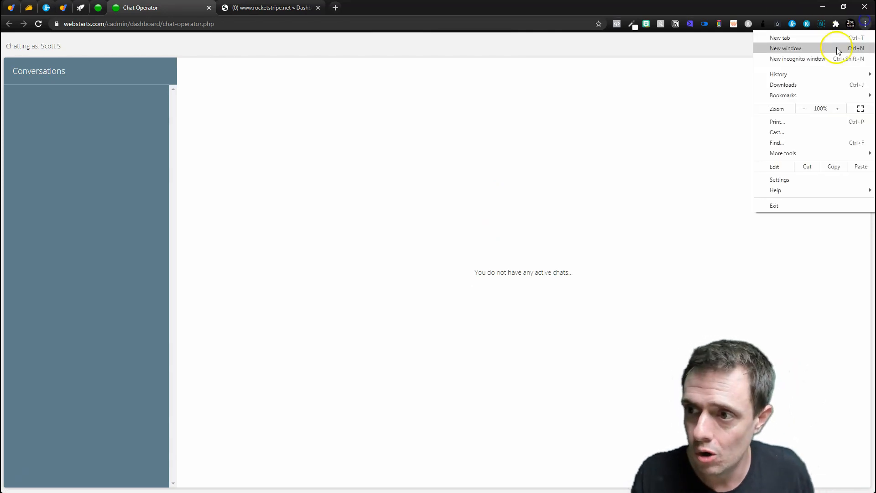
click(825, 58)
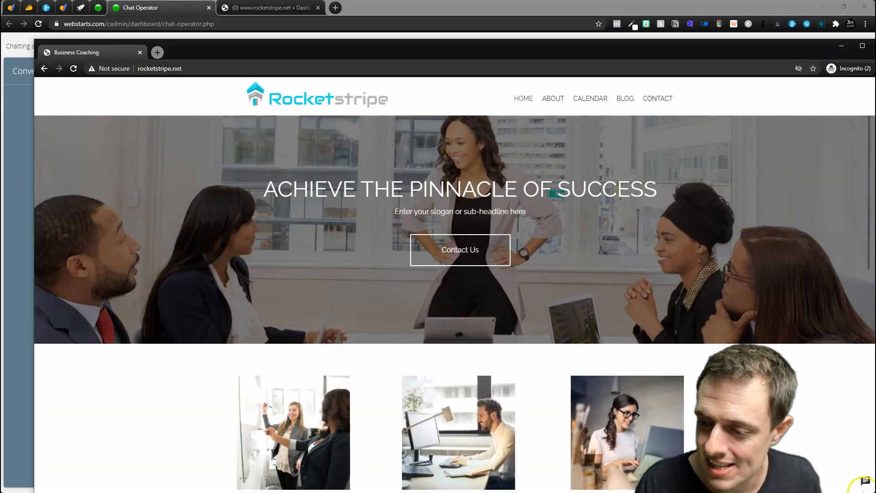
drag(741, 48, 734, 2)
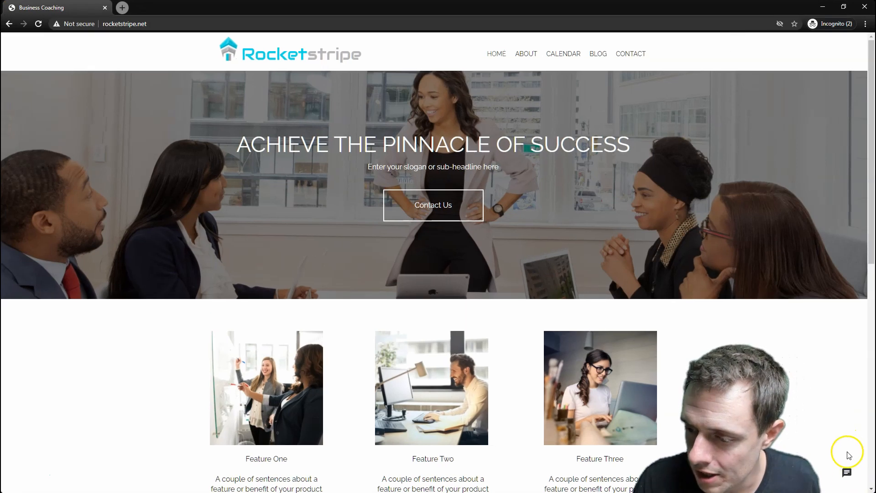
Send the visitor message "hey" through the live chat widget on rocketstripe.net
click(846, 469)
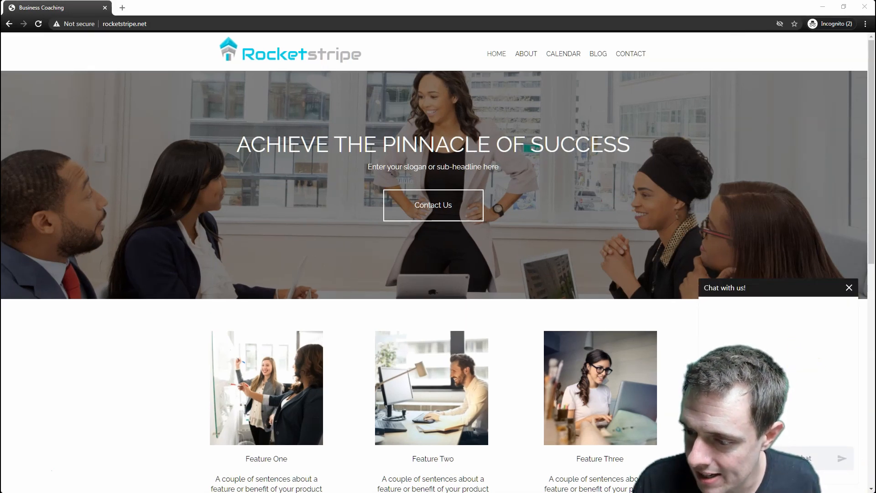
click(768, 458)
text(hey)
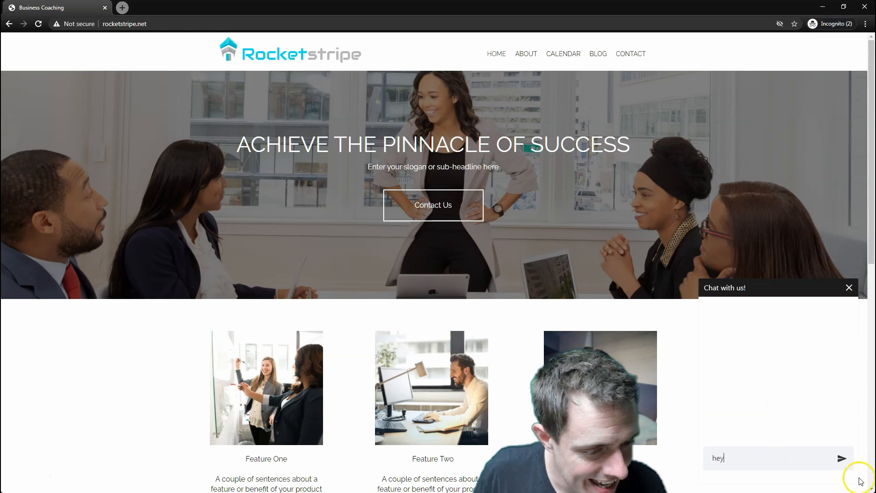
click(842, 459)
Reply "hi" to the visitor's conversation on the Chat Operator page and switch back to the visitor window
key(alt+Tab)
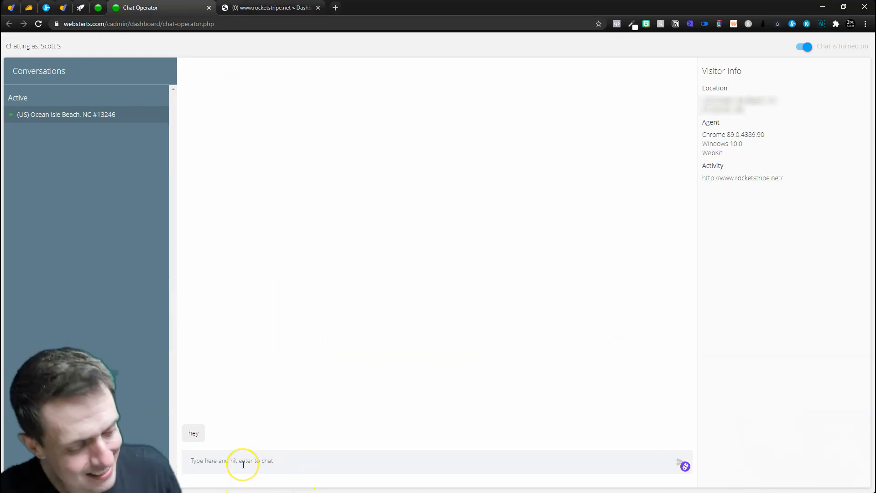
text(hi)
key(Return)
key(alt+Tab)
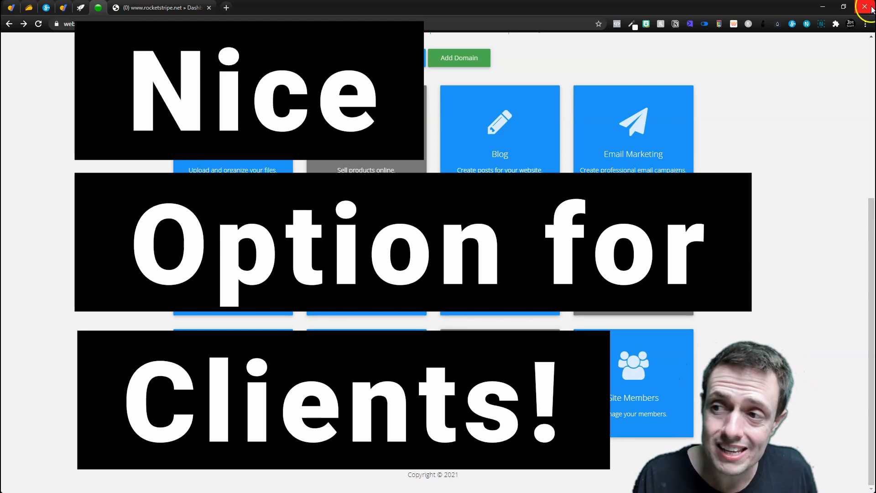
Load rocketstripe.net in a fresh incognito window and try to open its Calendar page
click(865, 24)
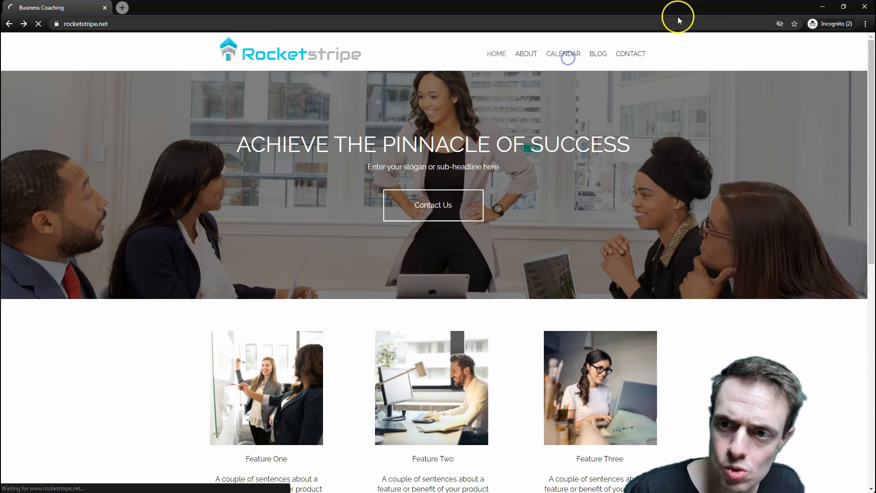
click(565, 55)
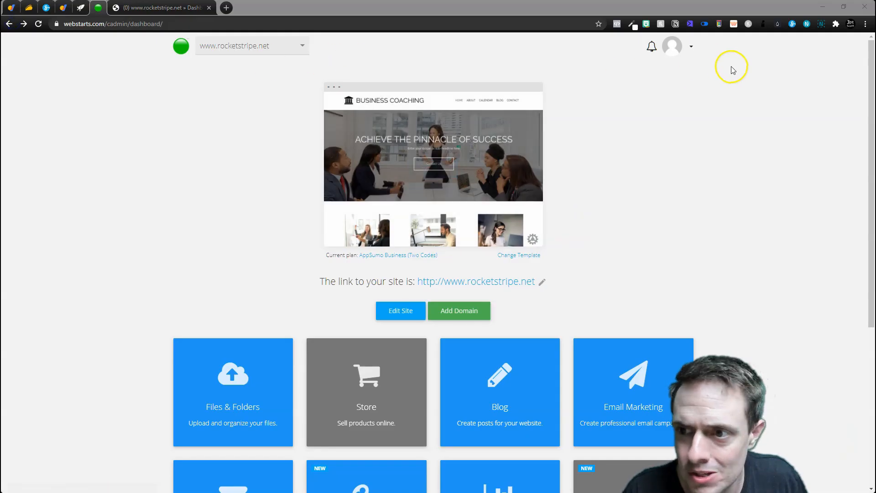
Switch from the WebStarts dashboard to the Designer Platform and show its account customization settings
click(697, 46)
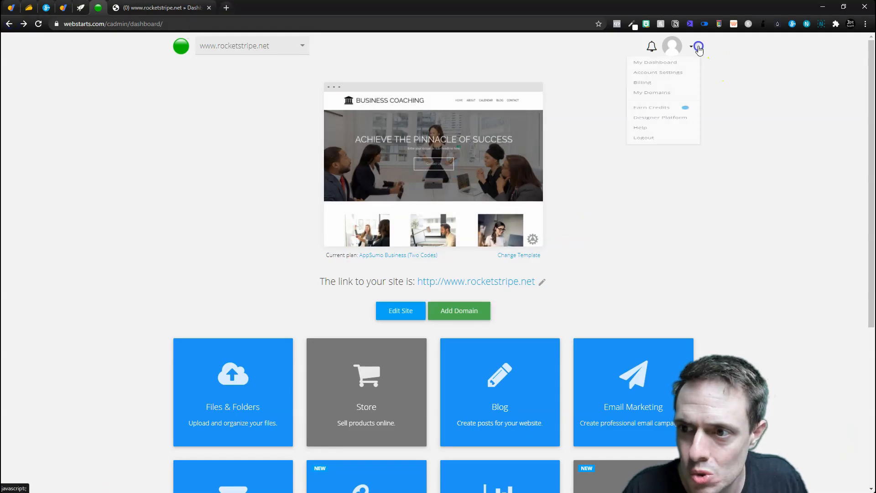
click(667, 168)
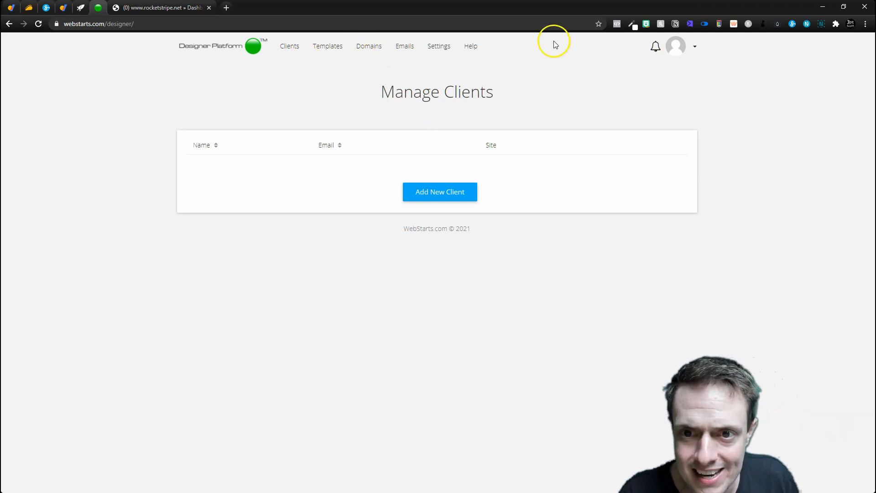
click(438, 47)
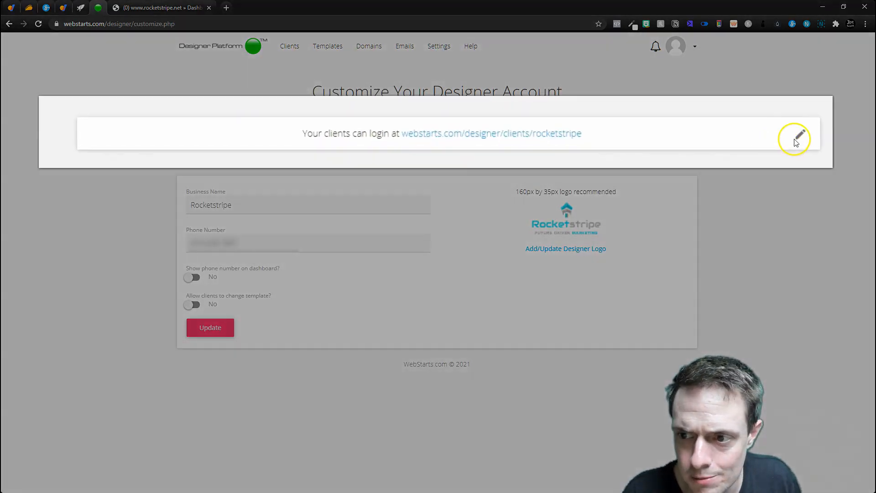
Change the designer login URL to client.rocketstripe.net
click(682, 142)
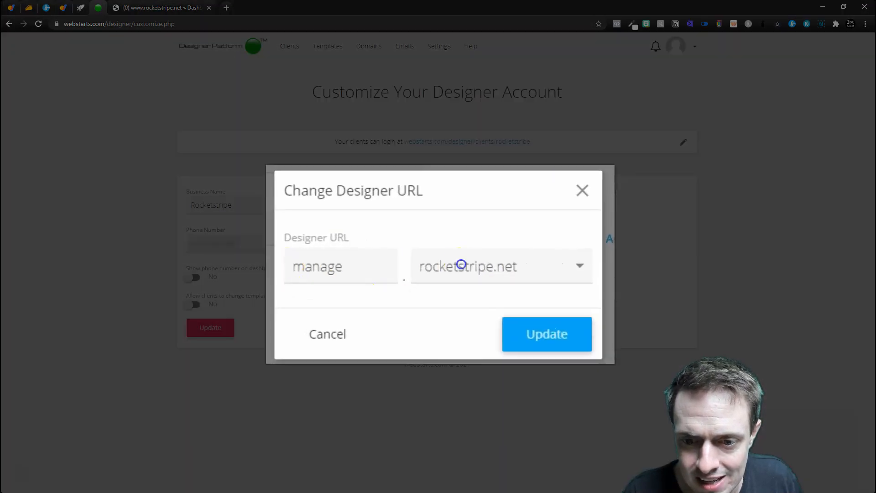
click(461, 265)
double_click(372, 273)
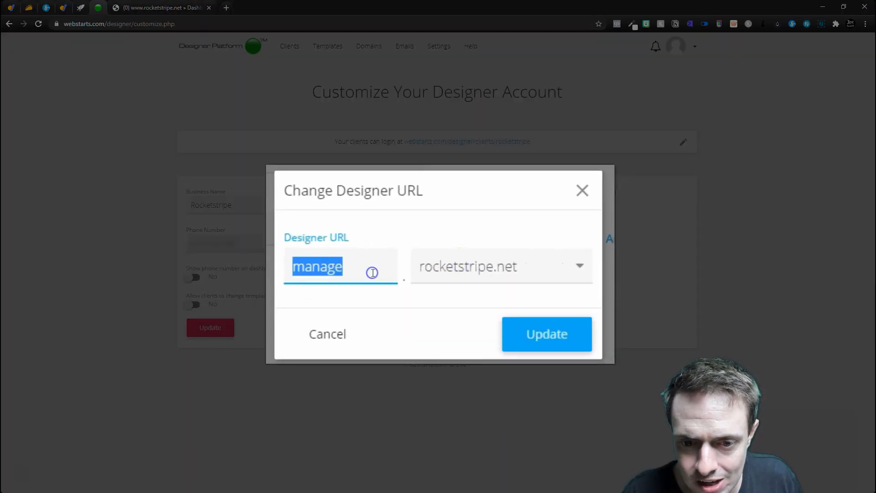
text(client)
key(Return)
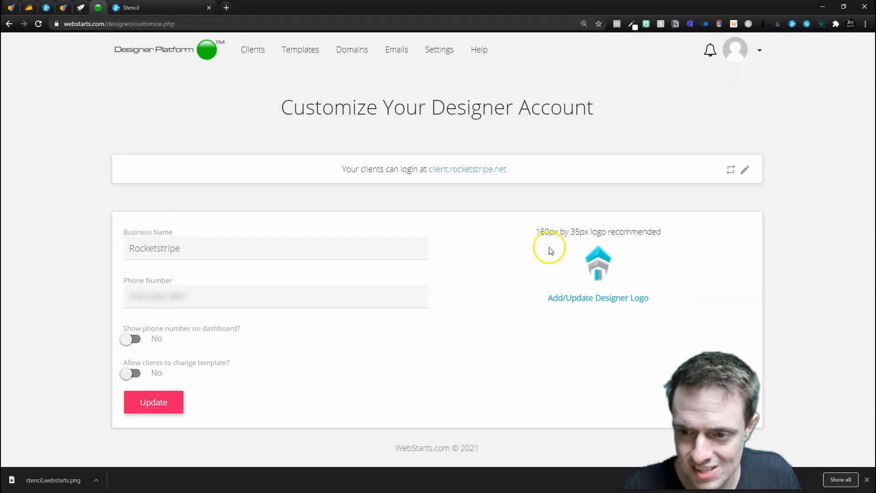
Compare the recommended designer logo size with the Webstarts canvas in Stencil, and return to the designer settings
drag(539, 232, 655, 232)
click(637, 267)
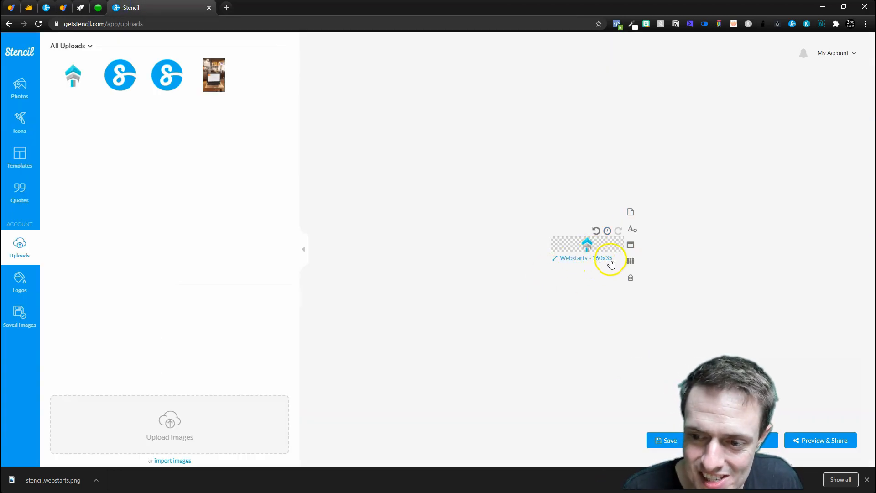
click(98, 7)
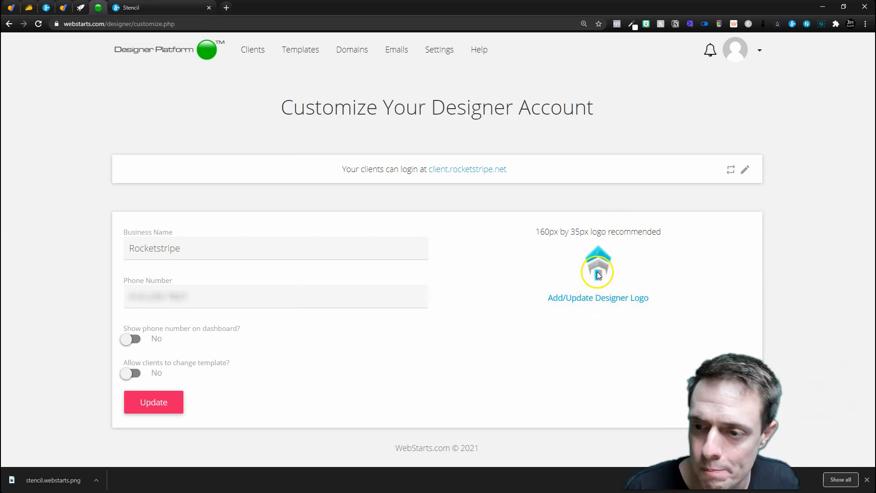
Review the Designer Platform's Add a Client form without entering any client details
click(463, 170)
click(439, 234)
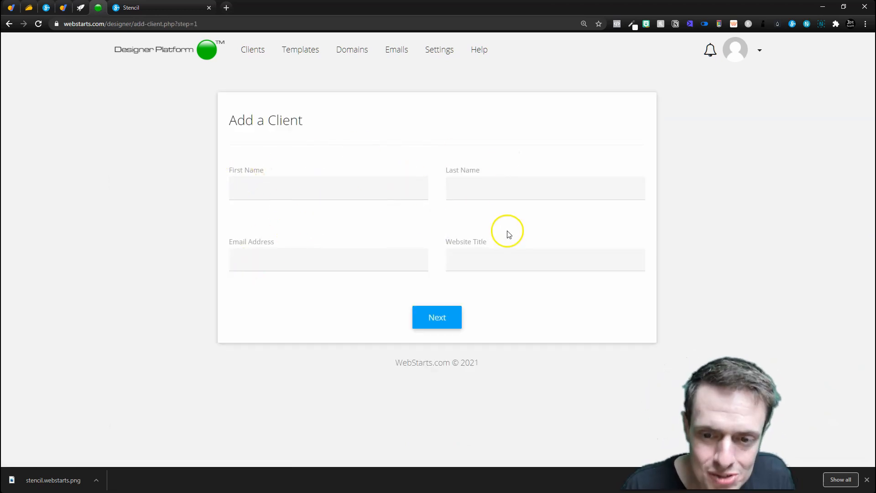
click(437, 316)
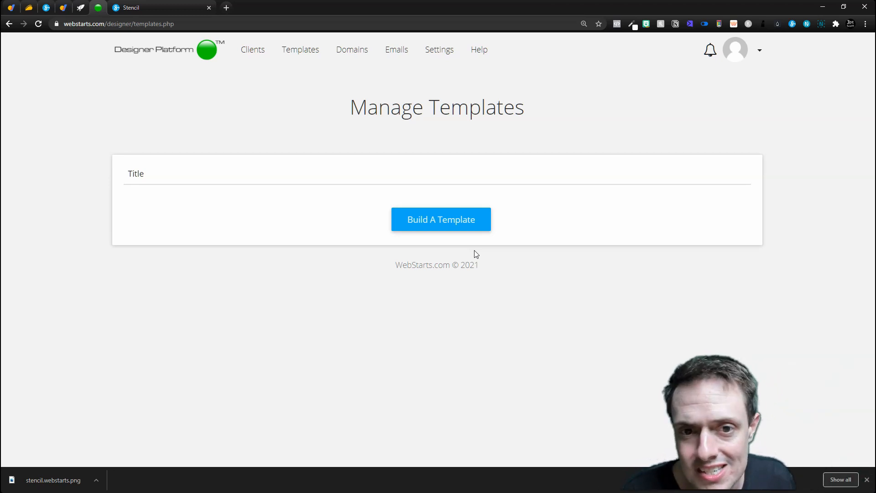
View the Designer Platform's managed domain names and the email box allocation for rocketstripe.net
click(348, 51)
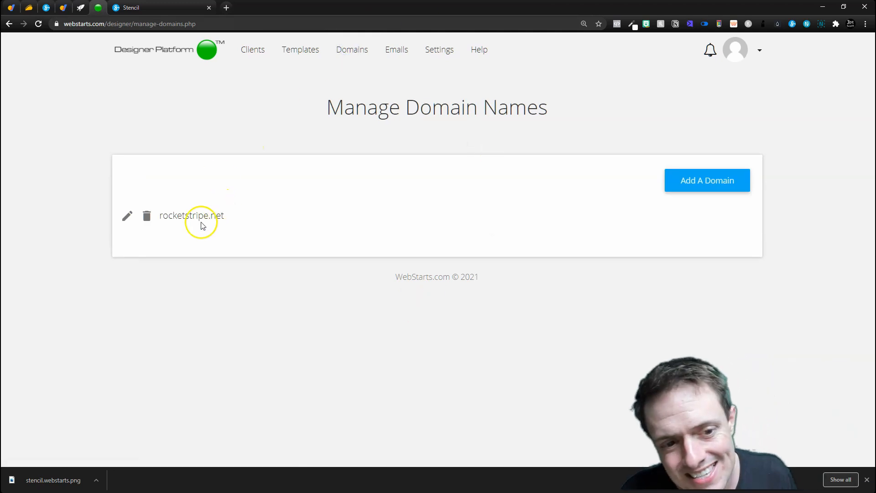
click(390, 53)
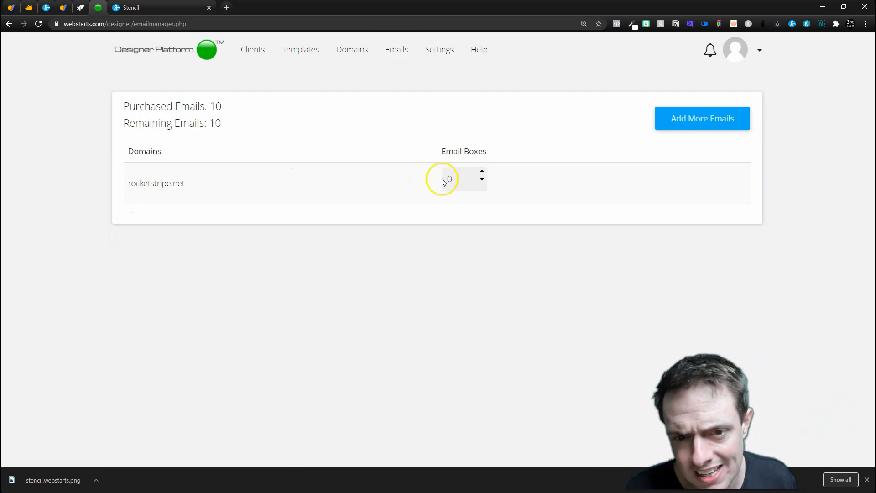
drag(135, 107, 151, 125)
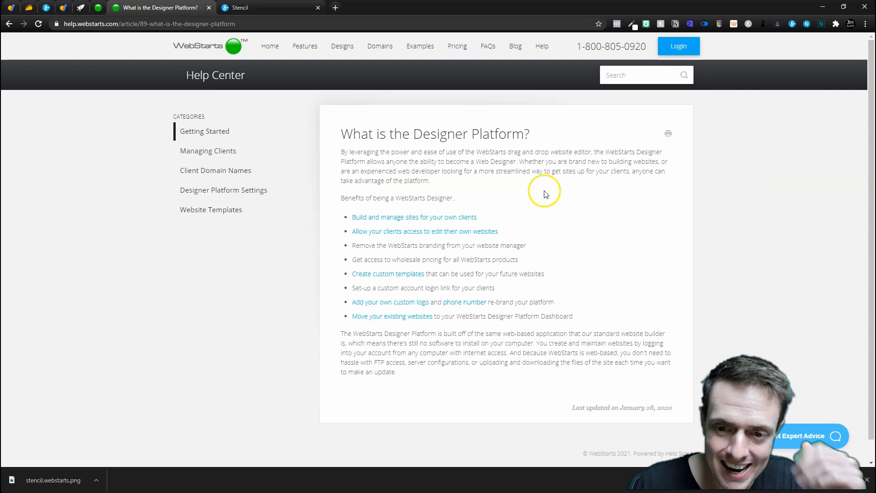
Read the benefits of being a WebStarts Designer in the help article, highlighting the point about removing WebStarts branding
drag(543, 195, 598, 312)
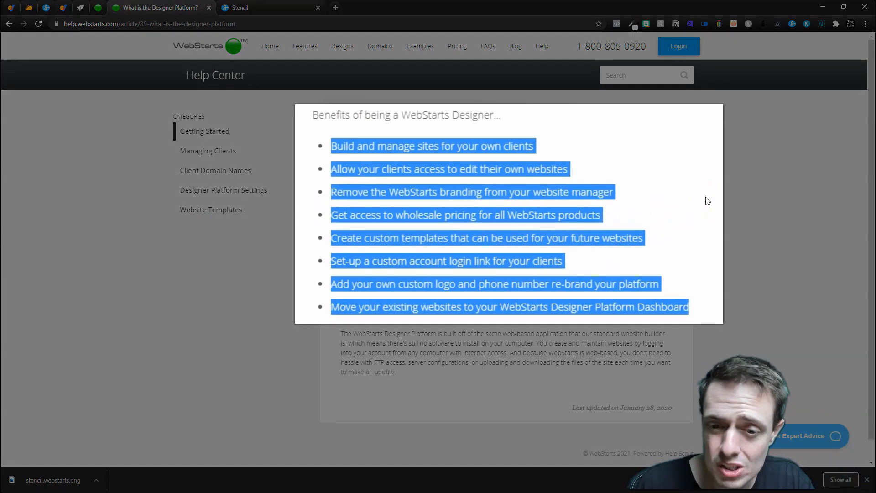
click(705, 199)
drag(614, 192, 349, 192)
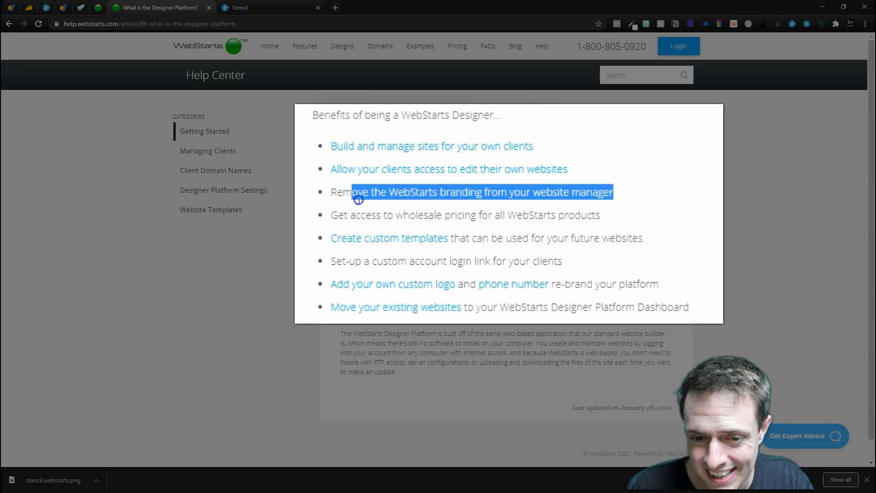
click(349, 192)
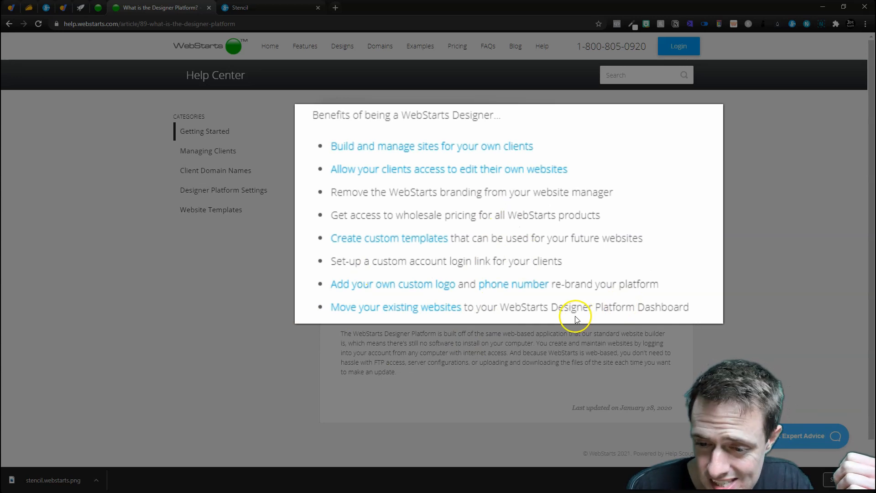
click(541, 313)
triple_click(608, 318)
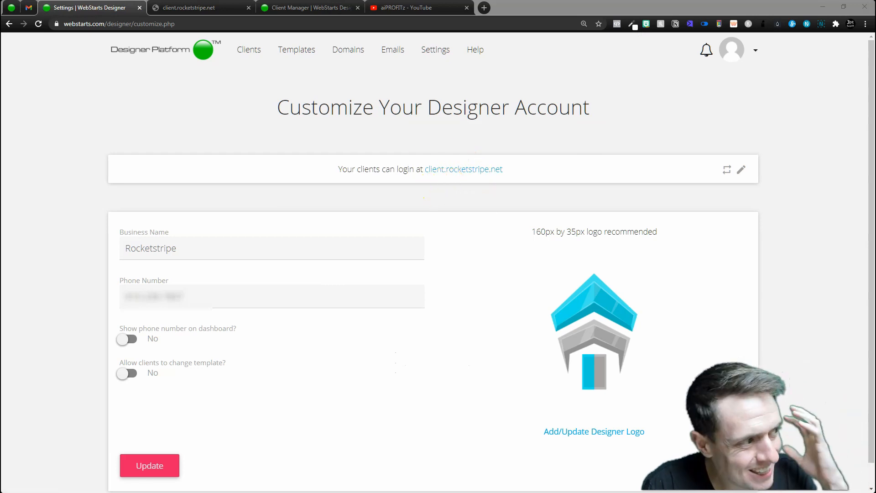
Check the branded client login page and the custom address client.rocketstripe.net in the incognito window
key(alt+Tab)
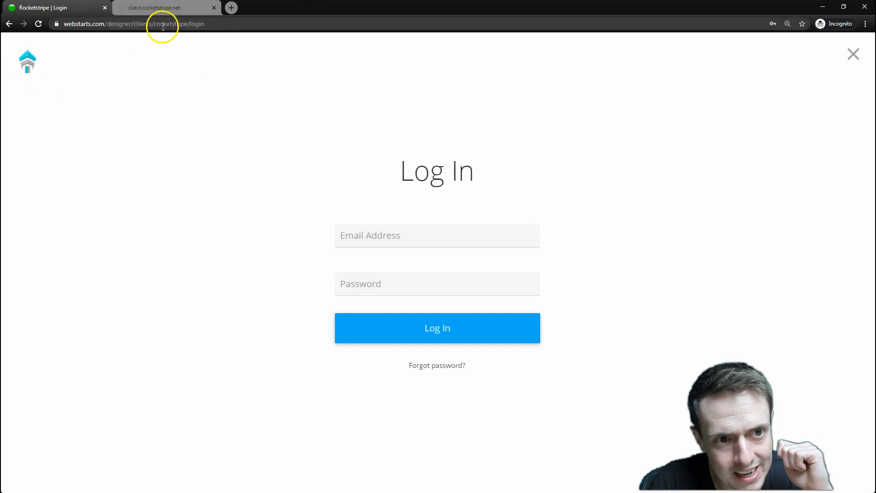
click(156, 10)
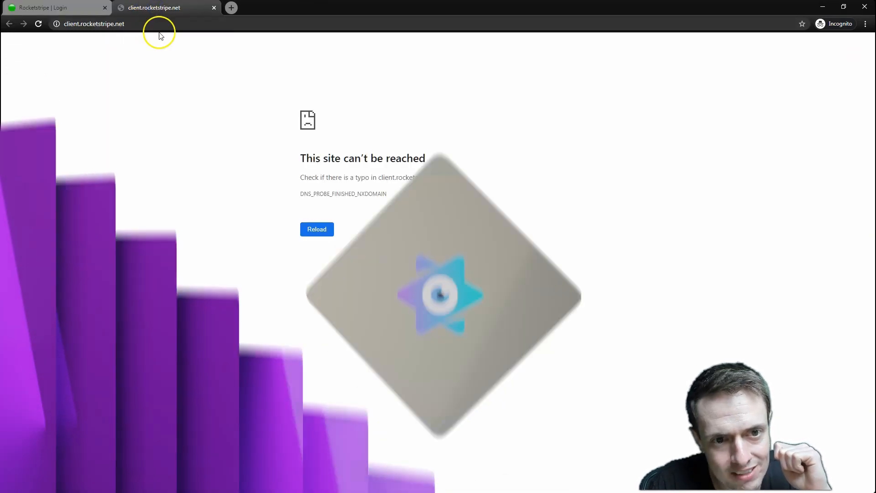